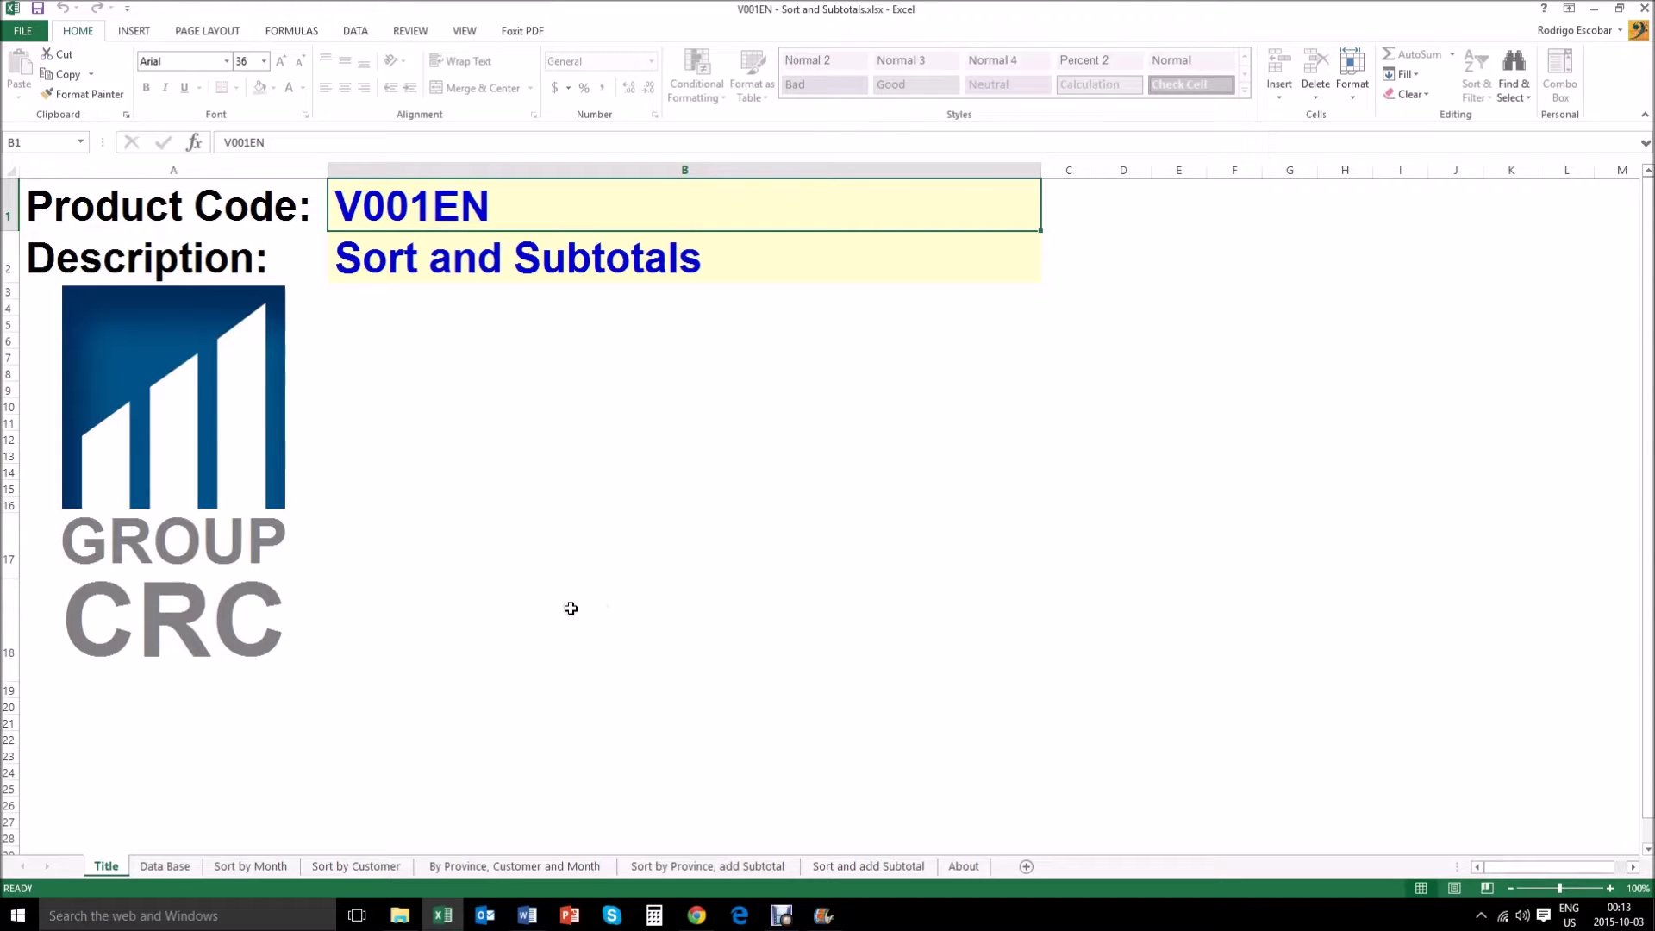
Browse the Data Base sheet's records from the first row to the bottom and back.
click(177, 866)
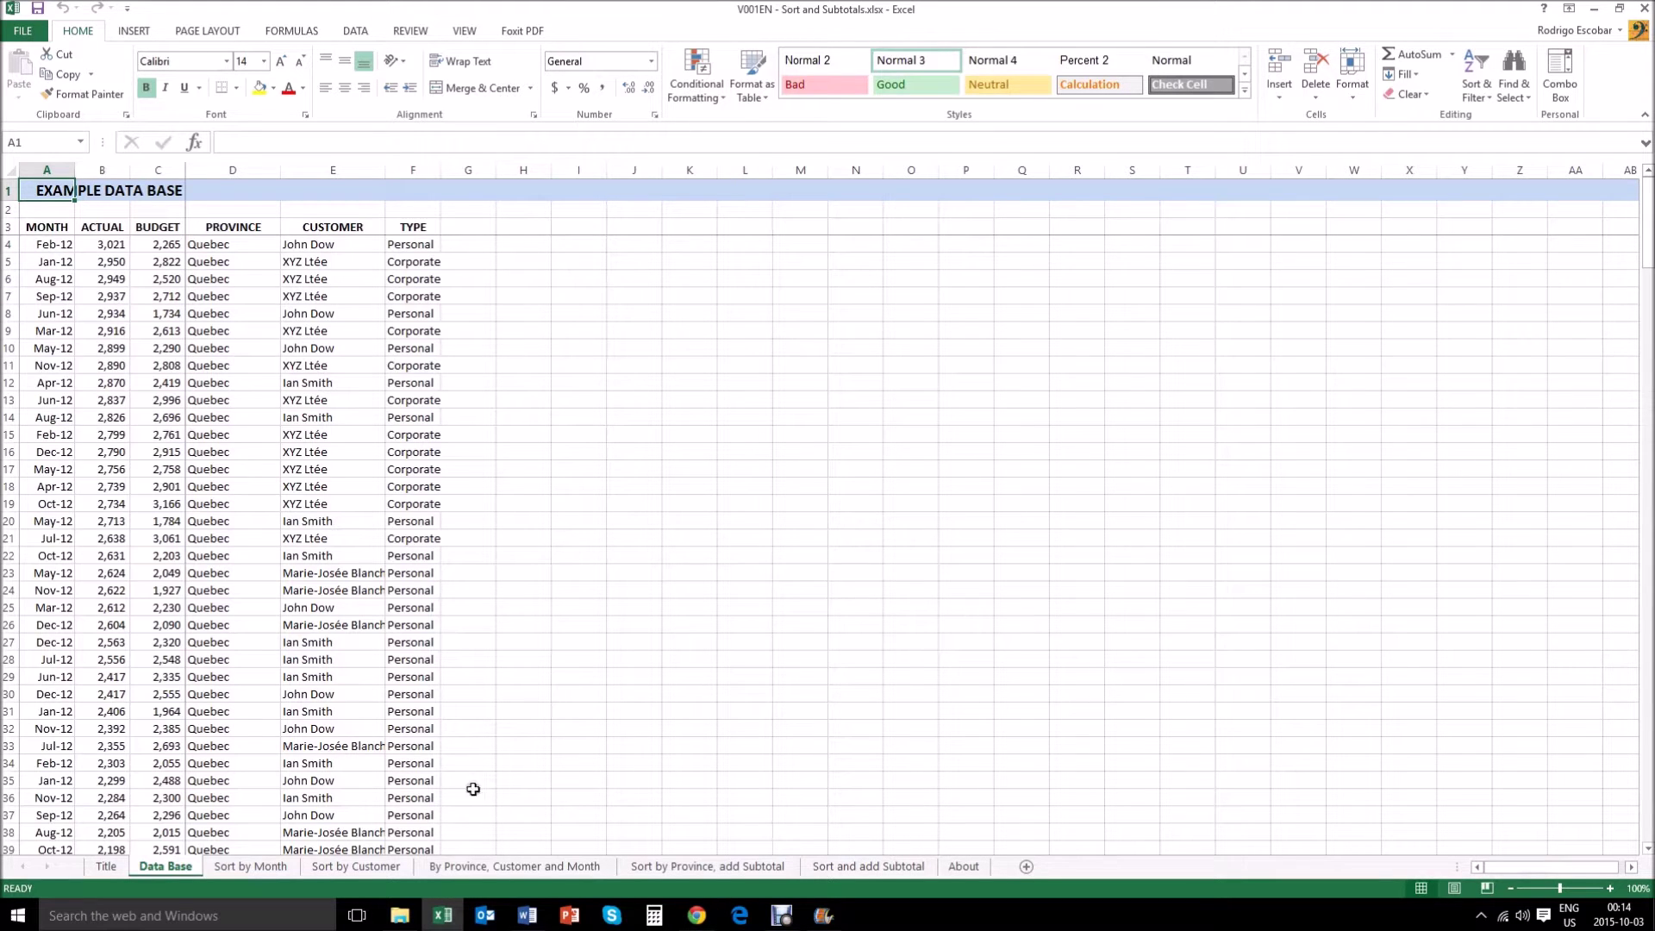
key(Down)
key(Down)
key(Down)
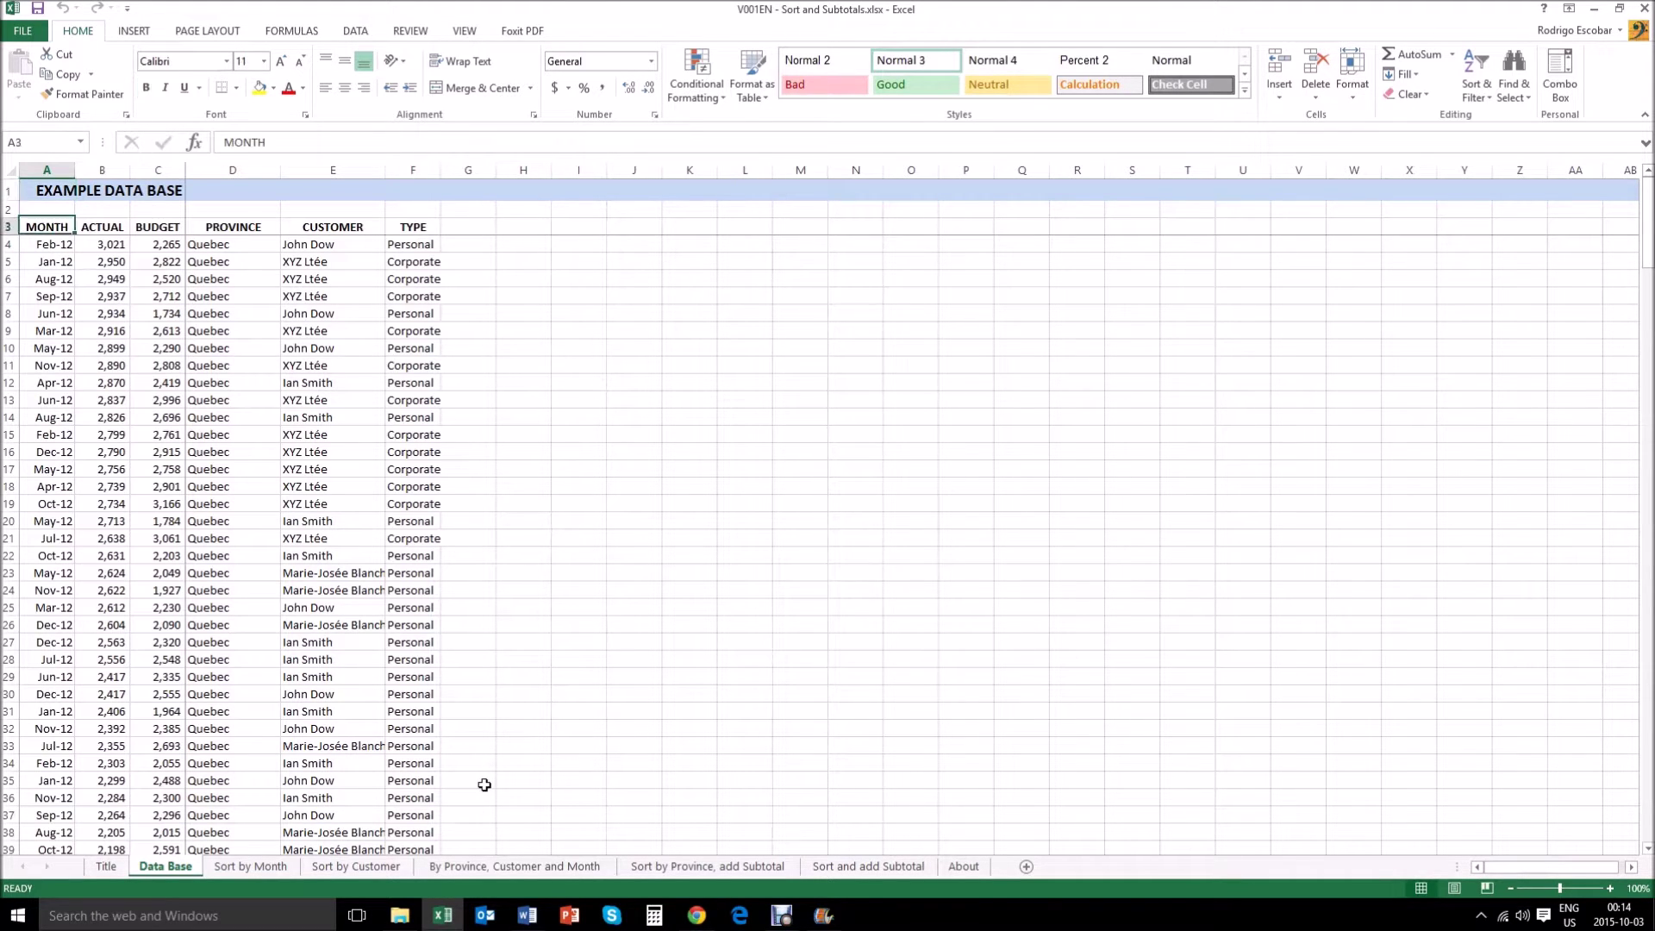
key(ctrl+Down)
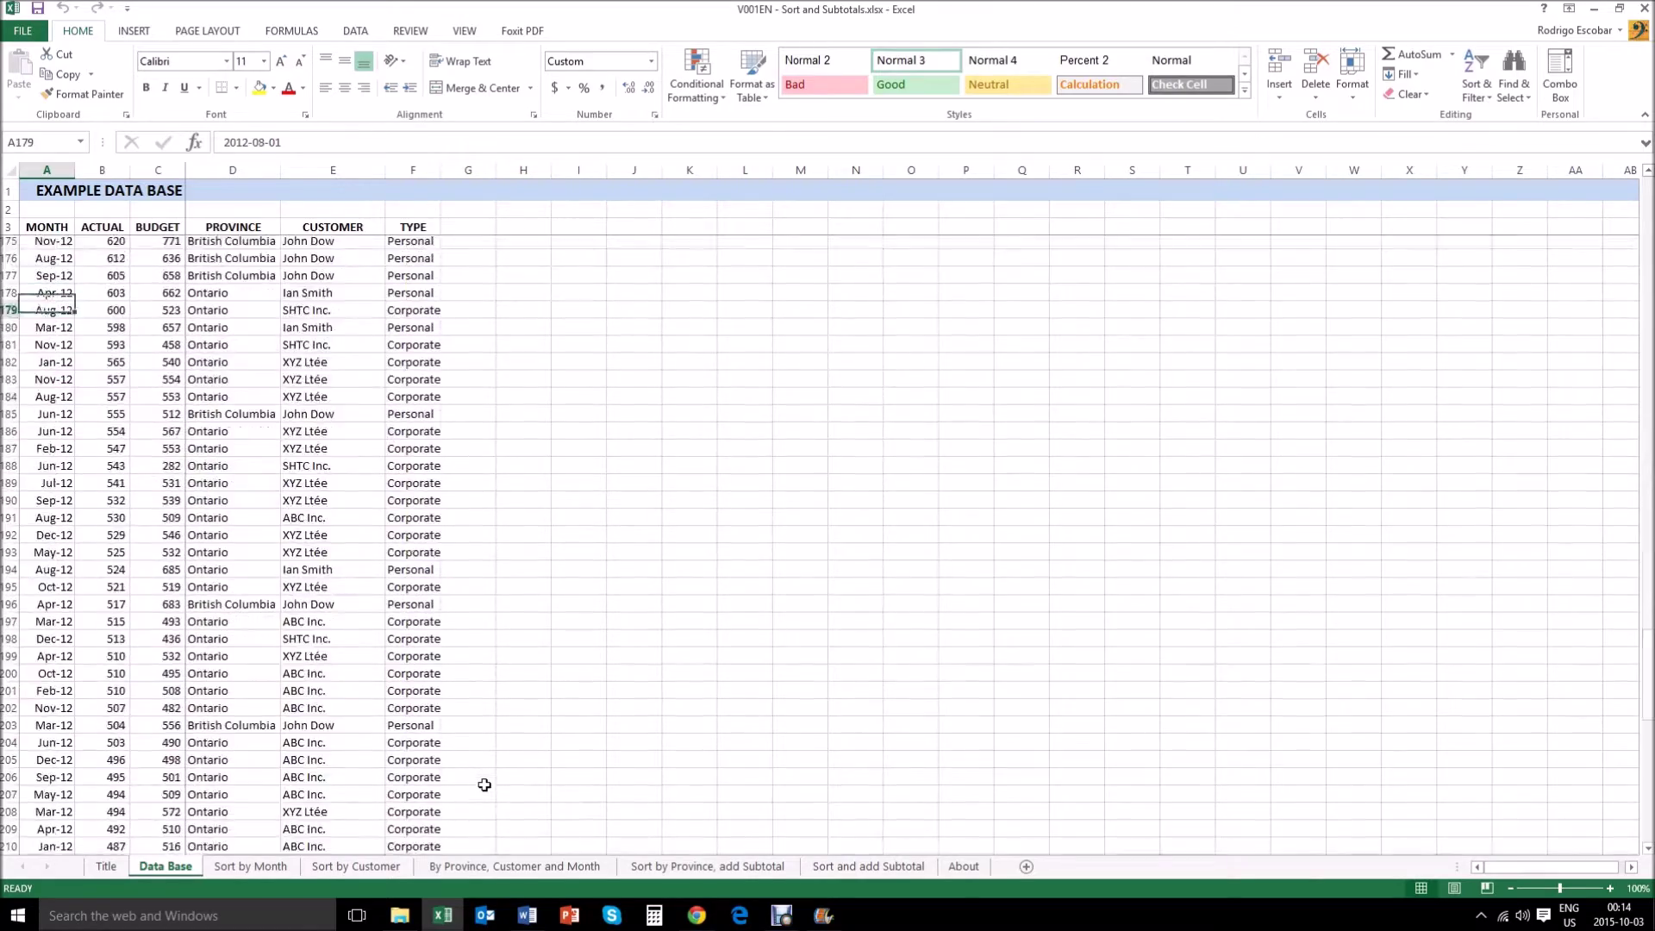
key(ctrl+Up)
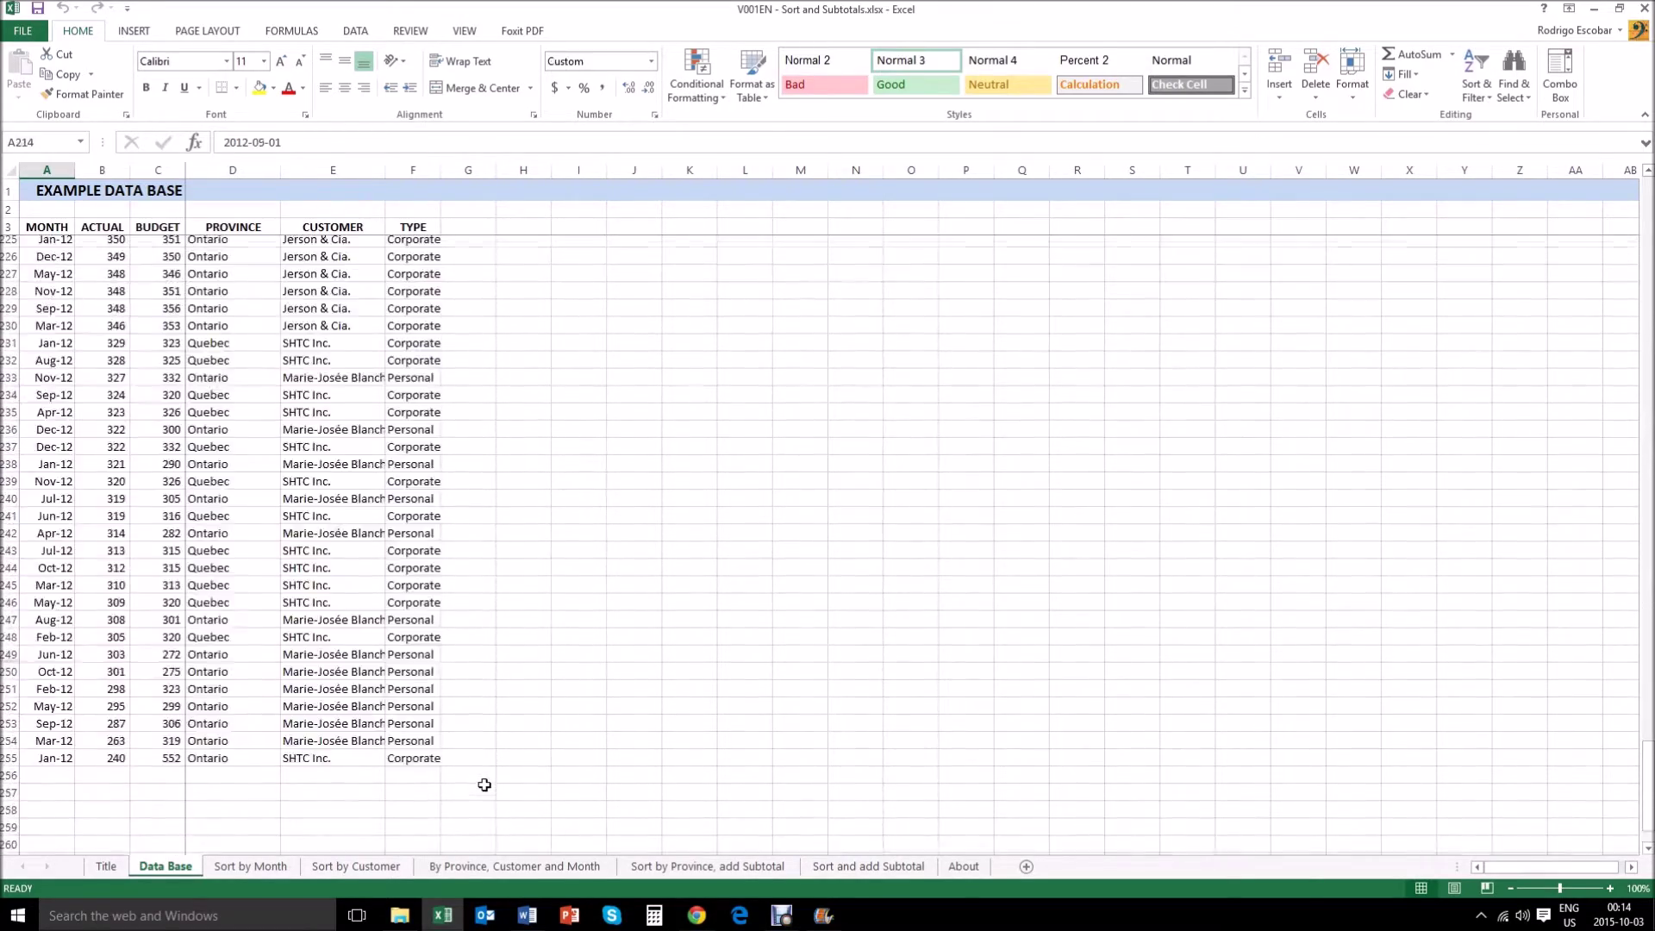
key(ctrl+Home)
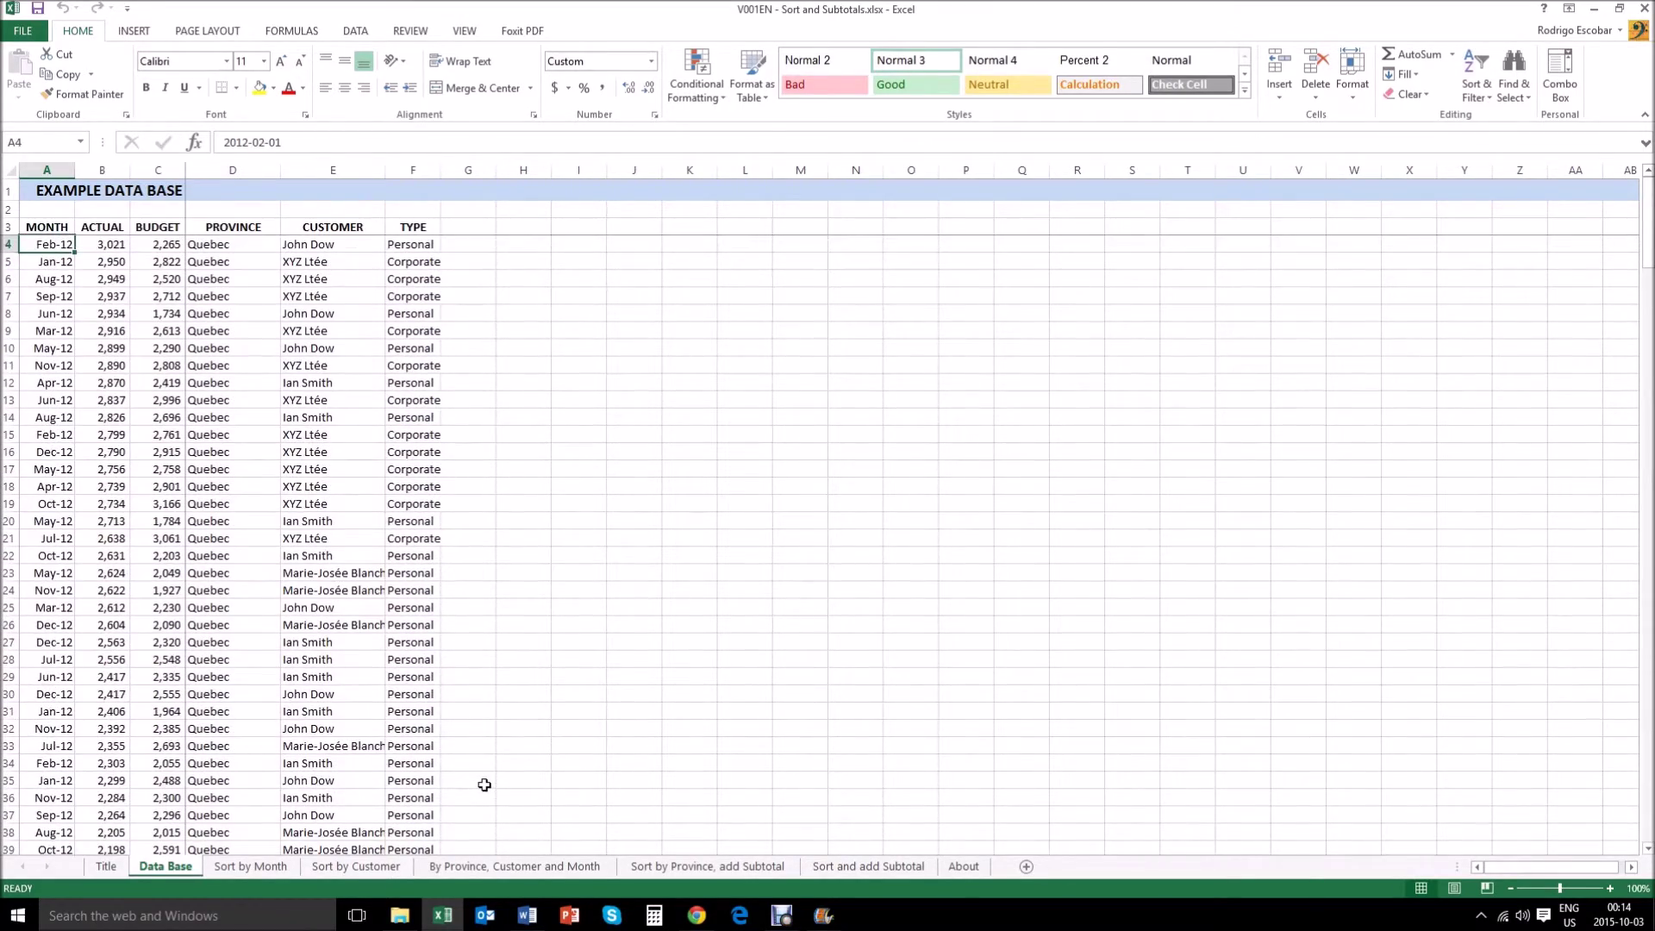
Review the MONTH, ACTUAL, BUDGET, PROVINCE, CUSTOMER and TYPE headers, then go to Sort by Month.
key(Up)
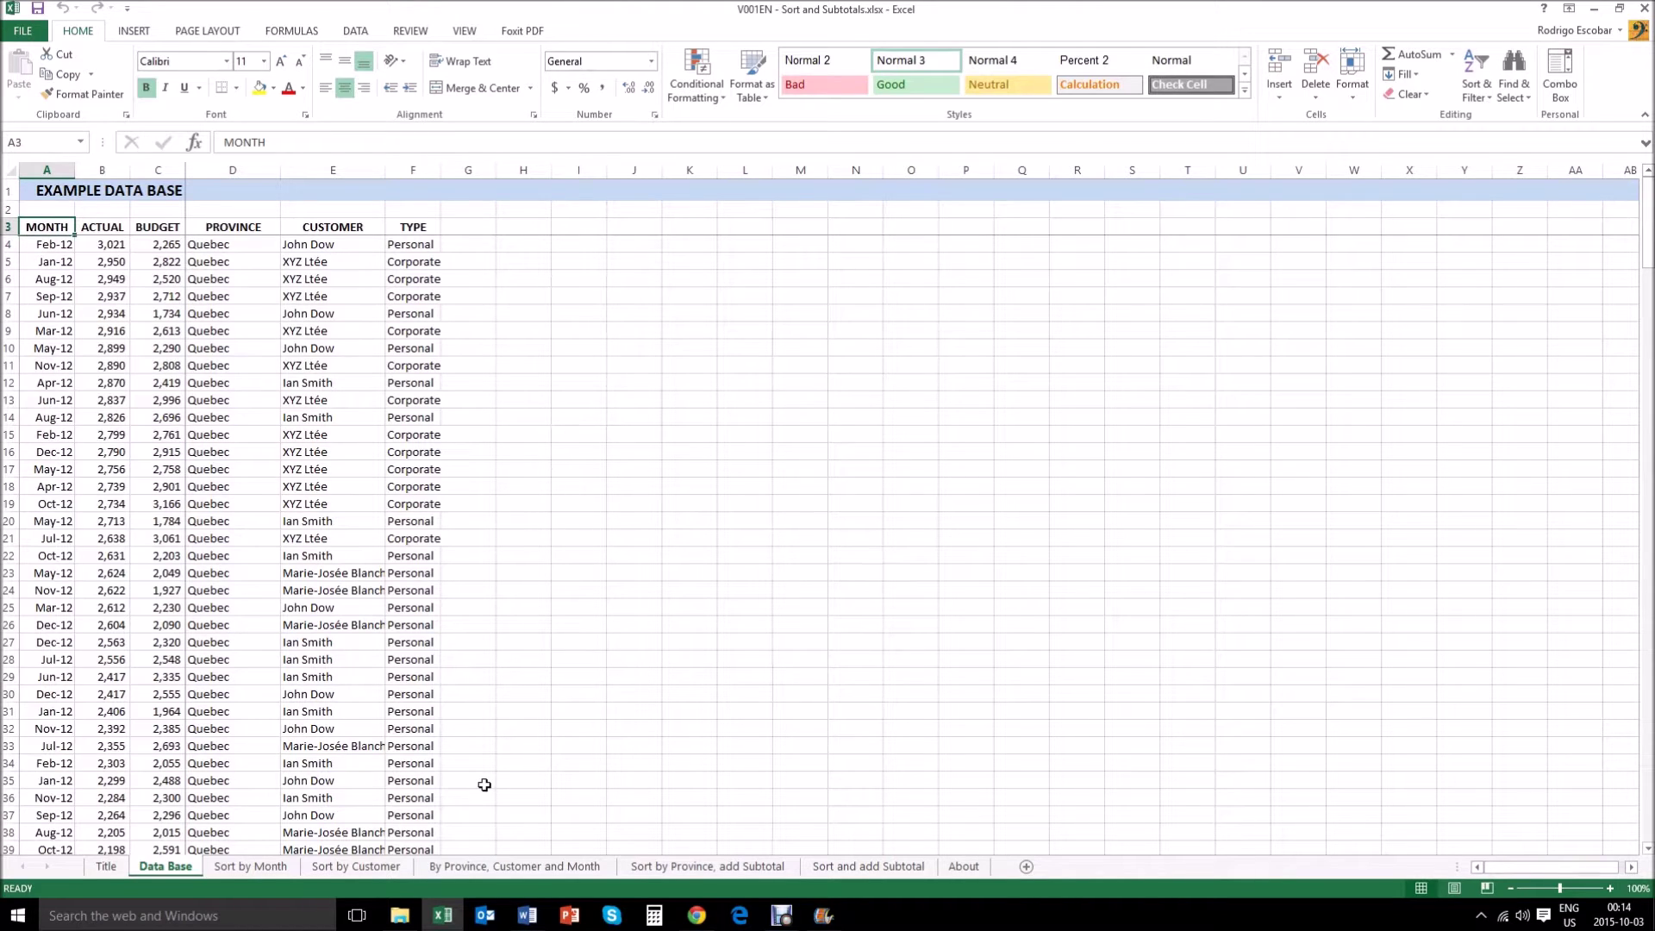
key(Right)
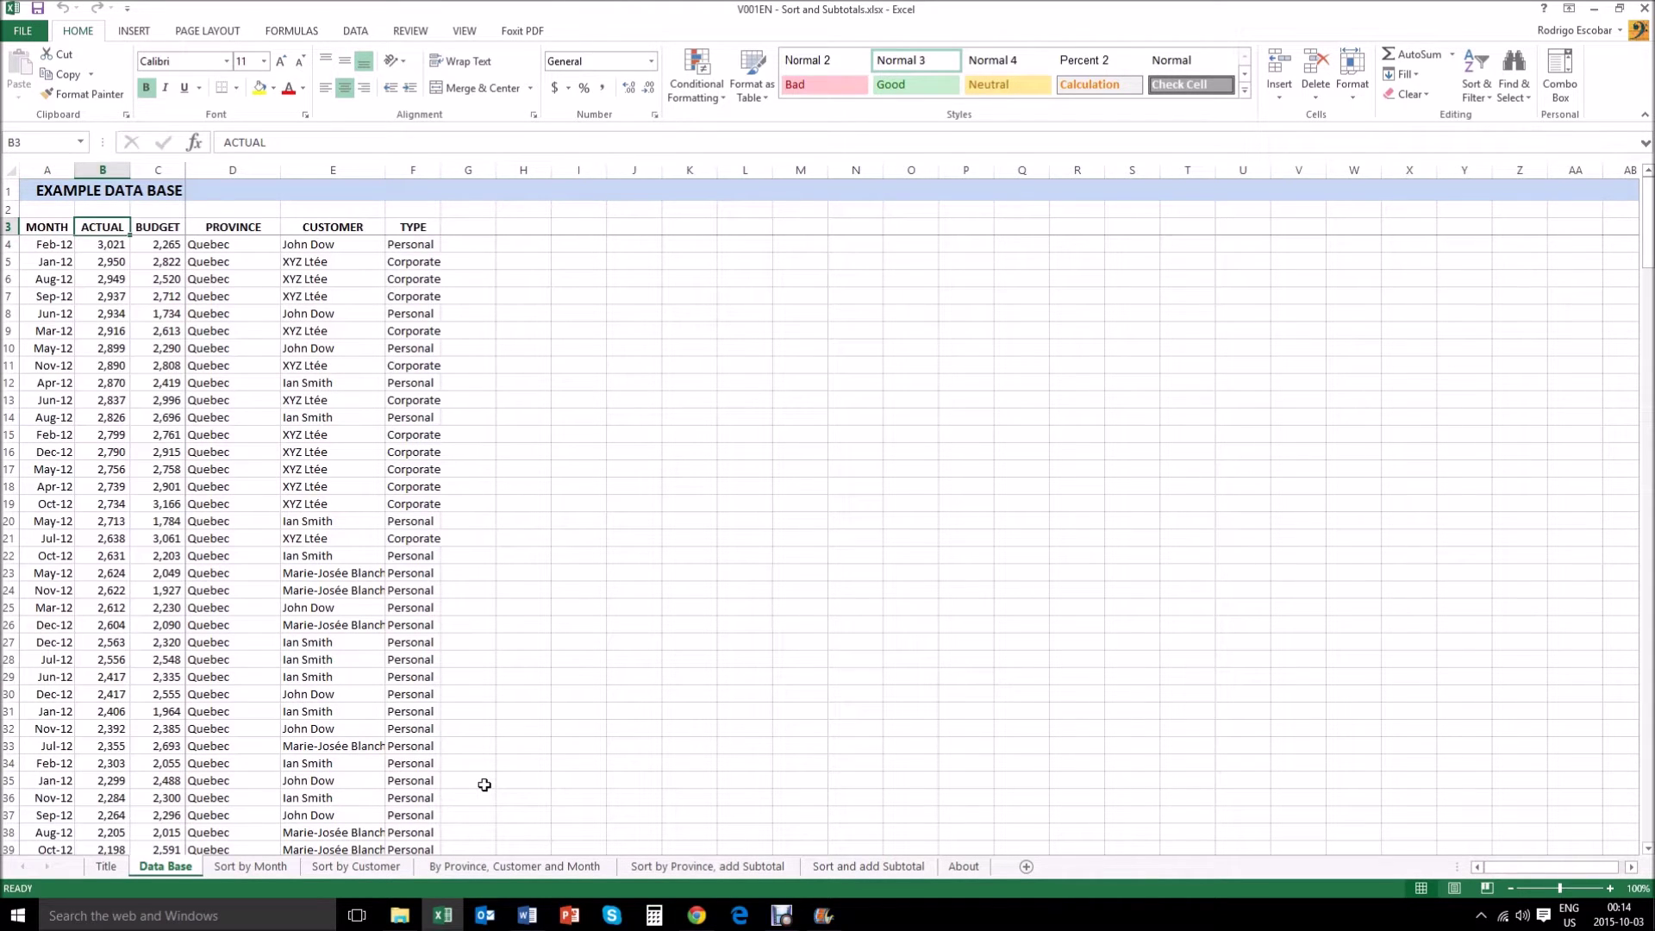
key(Right)
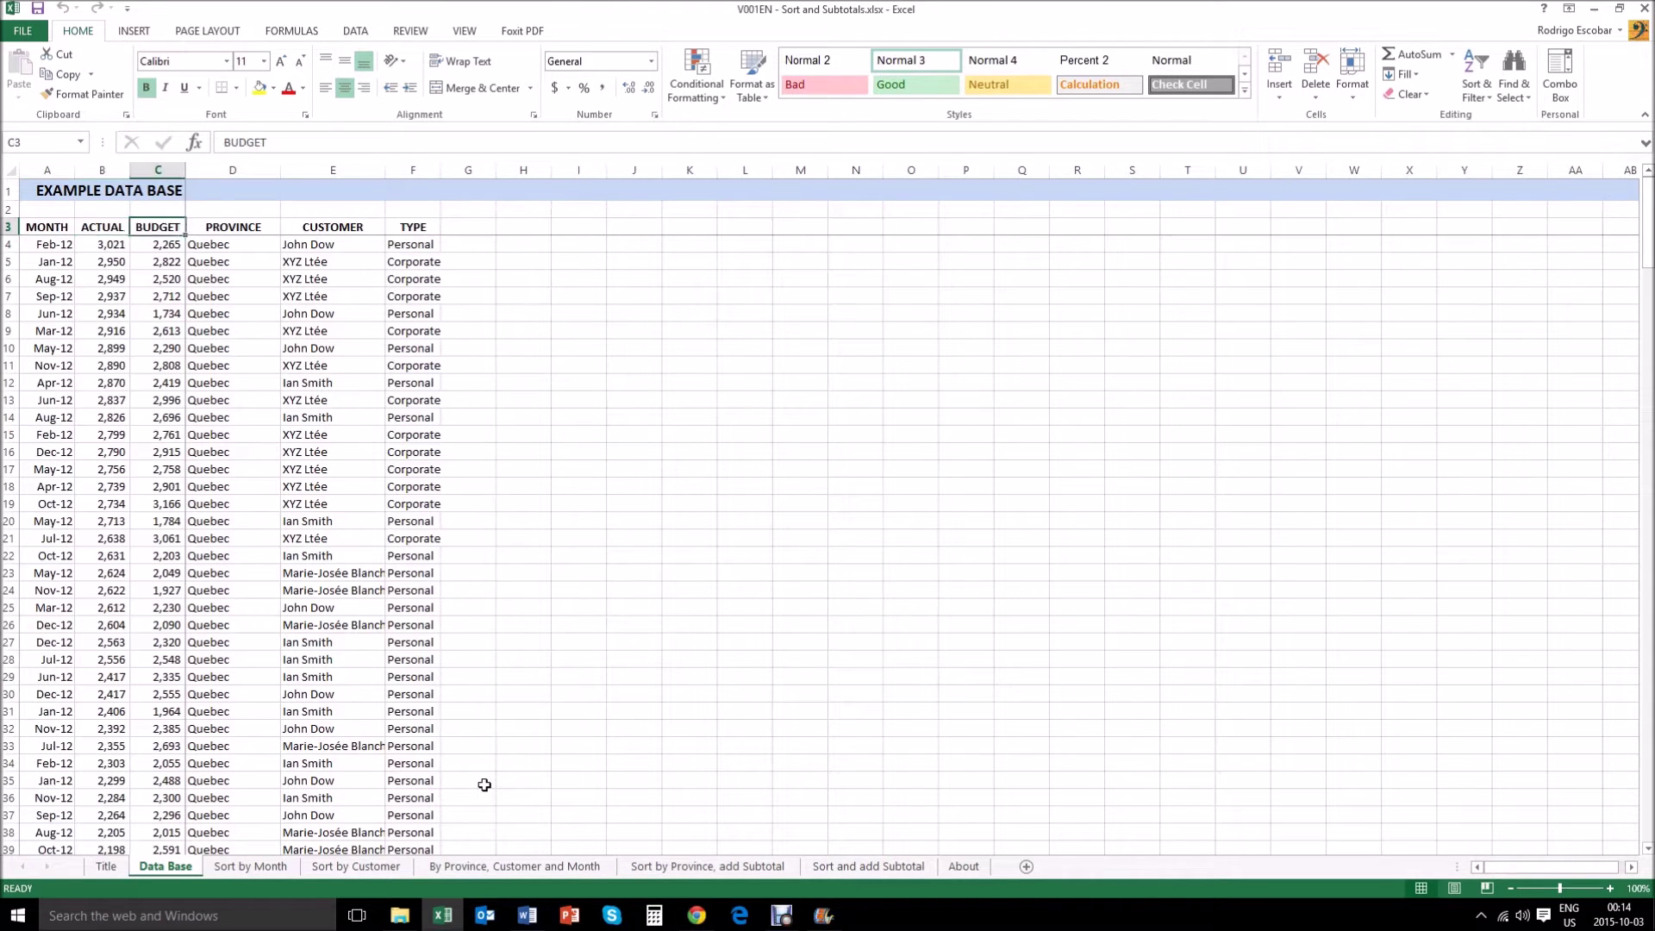
key(Right)
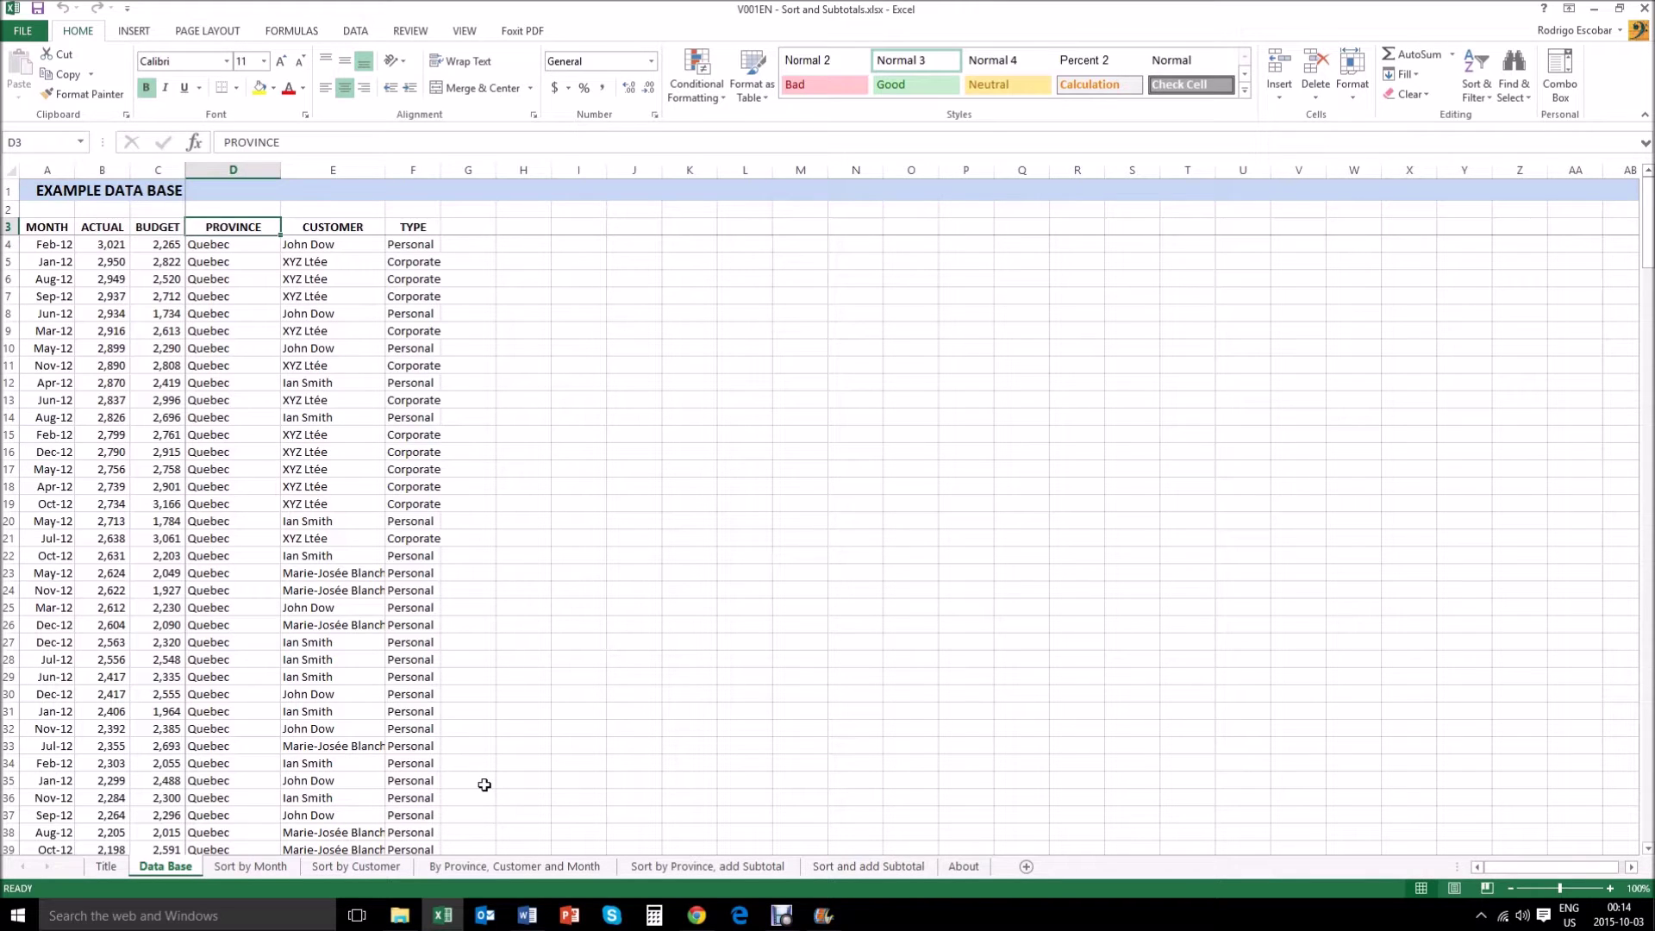
key(Right)
key(Right)
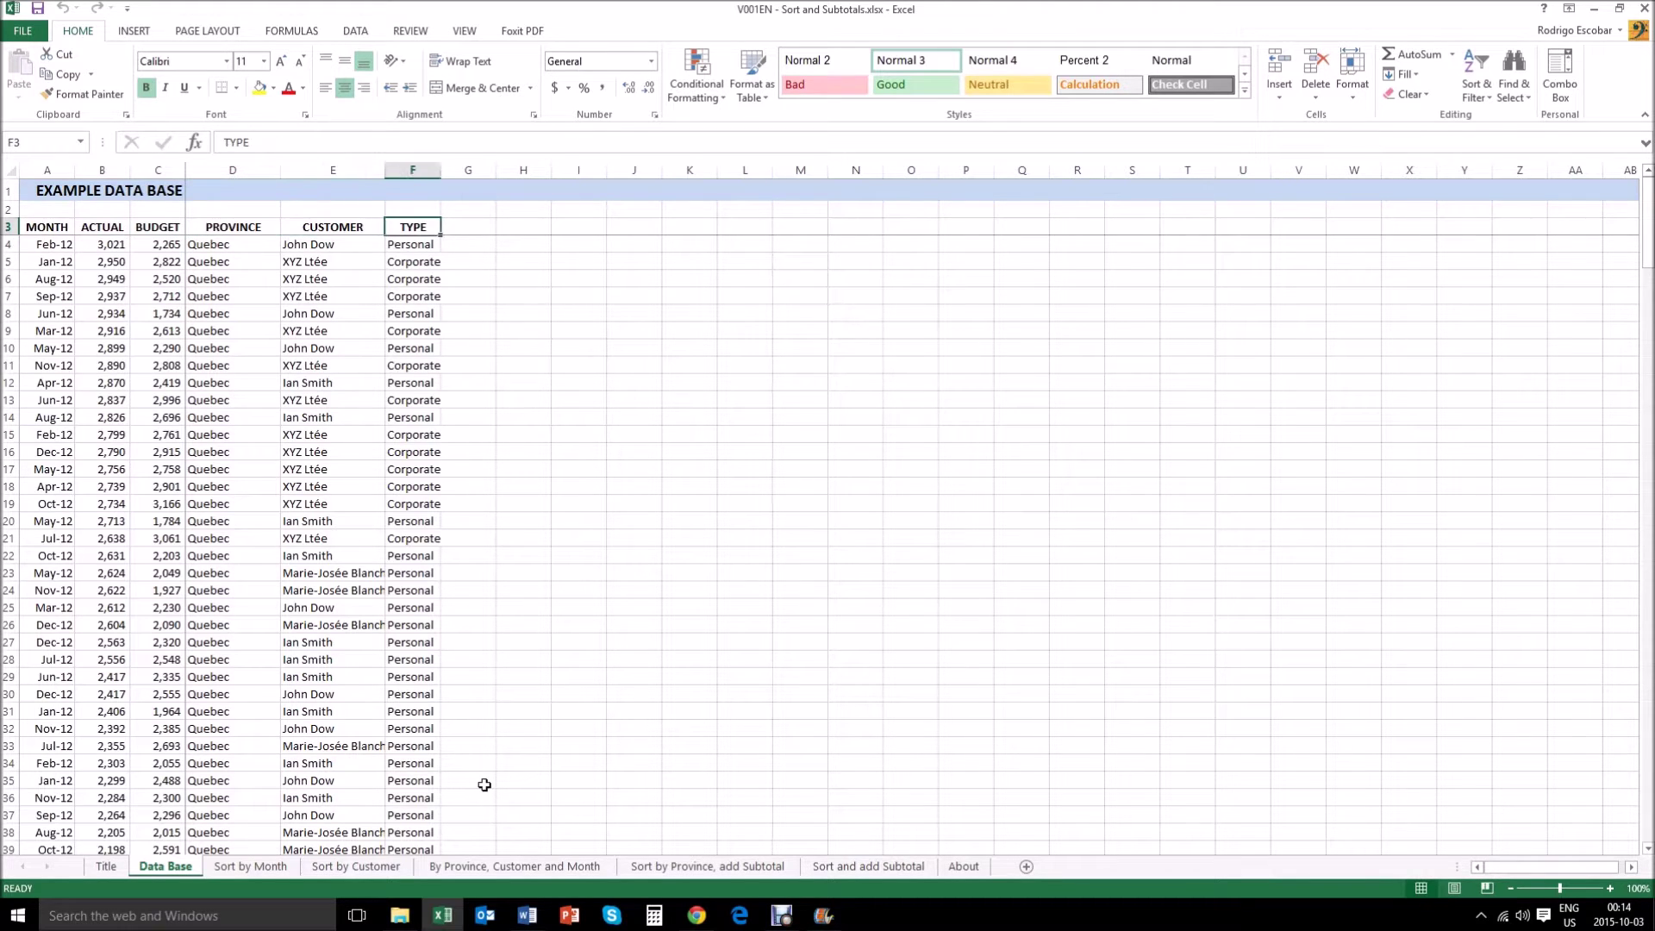
key(Down)
key(Down)
key(Down)
key(Down)
key(Down)
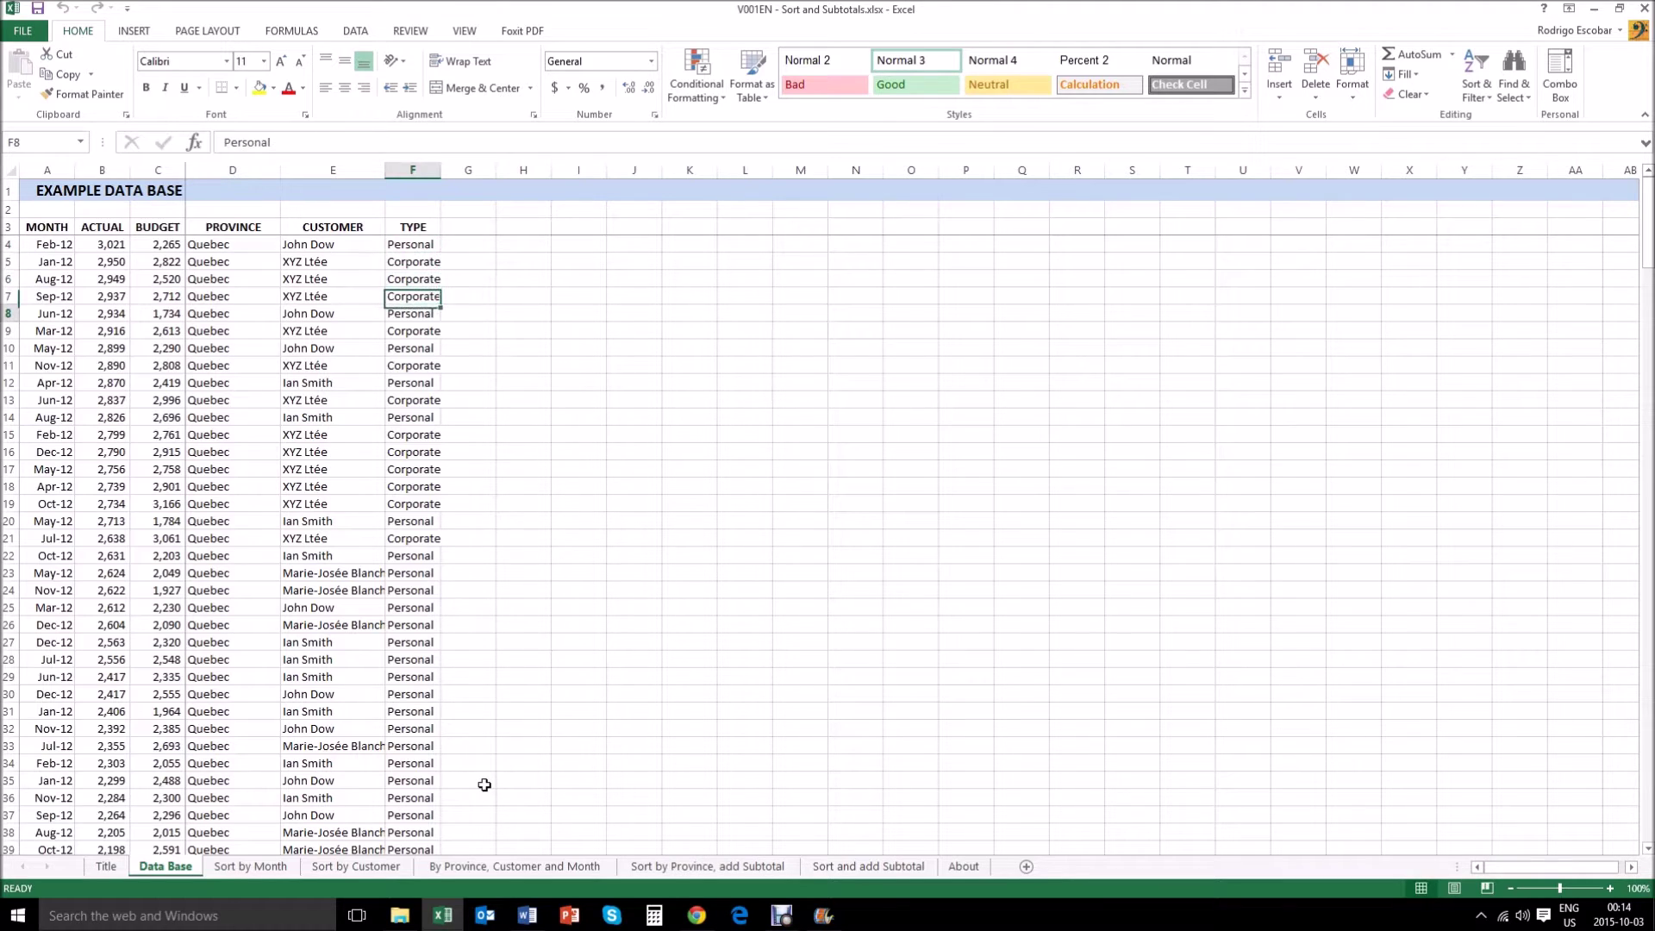
key(Left)
key(Left)
key(Left)
key(Left)
key(Left)
key(Up)
key(Up)
key(Up)
key(Up)
key(Up)
key(Up)
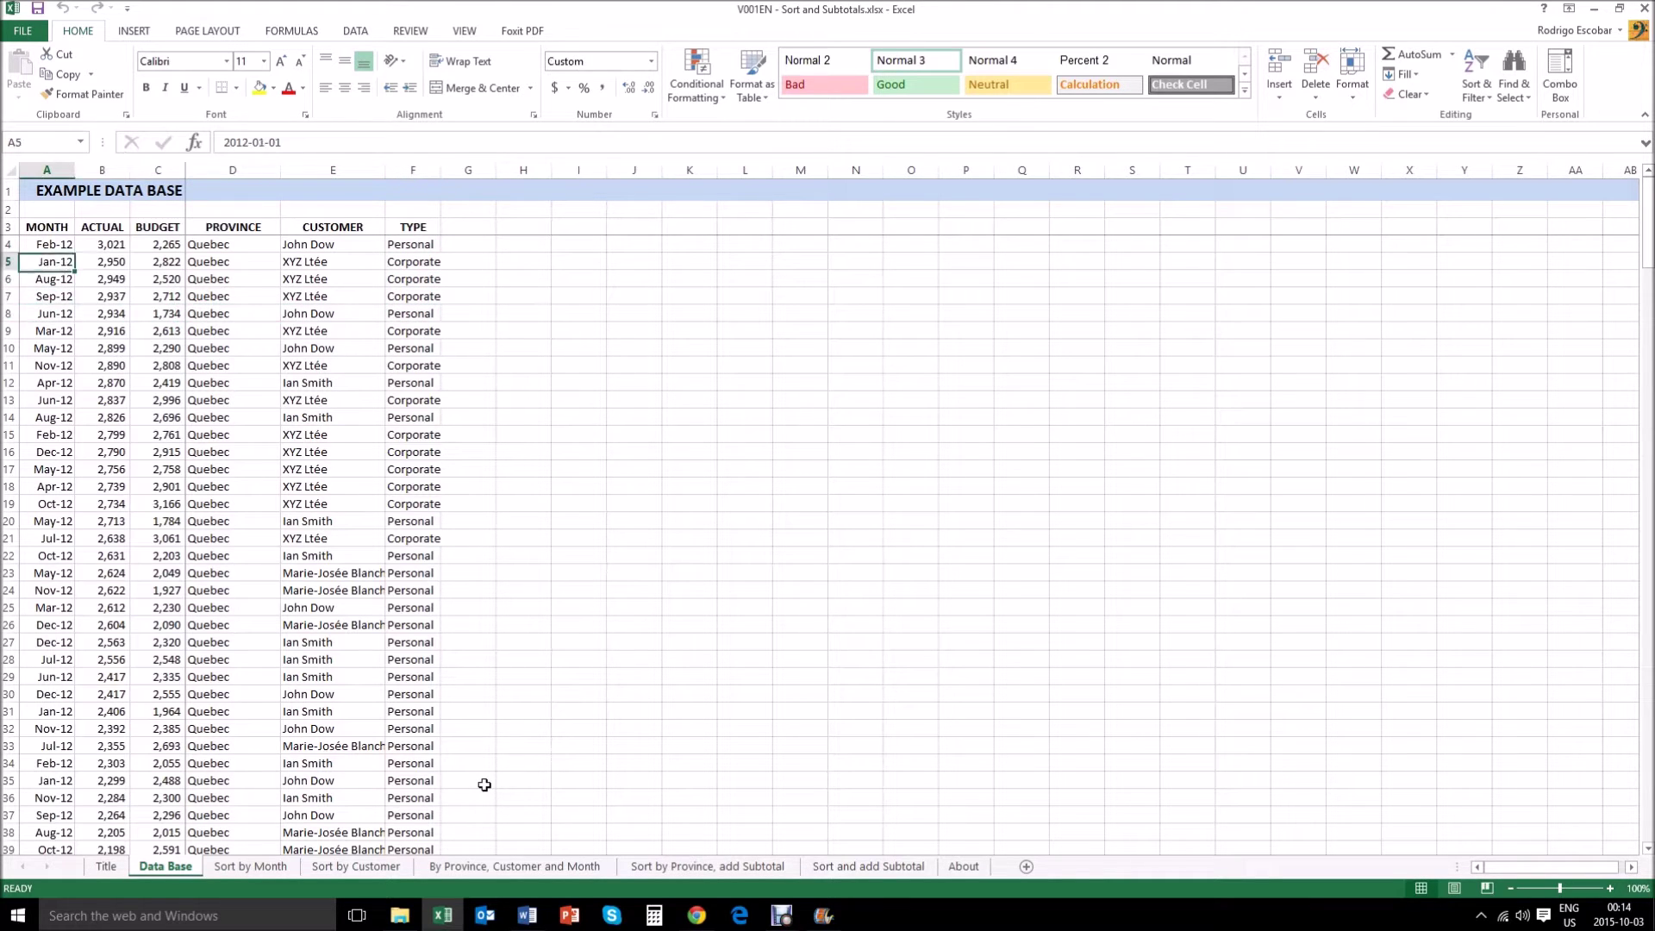
key(Down)
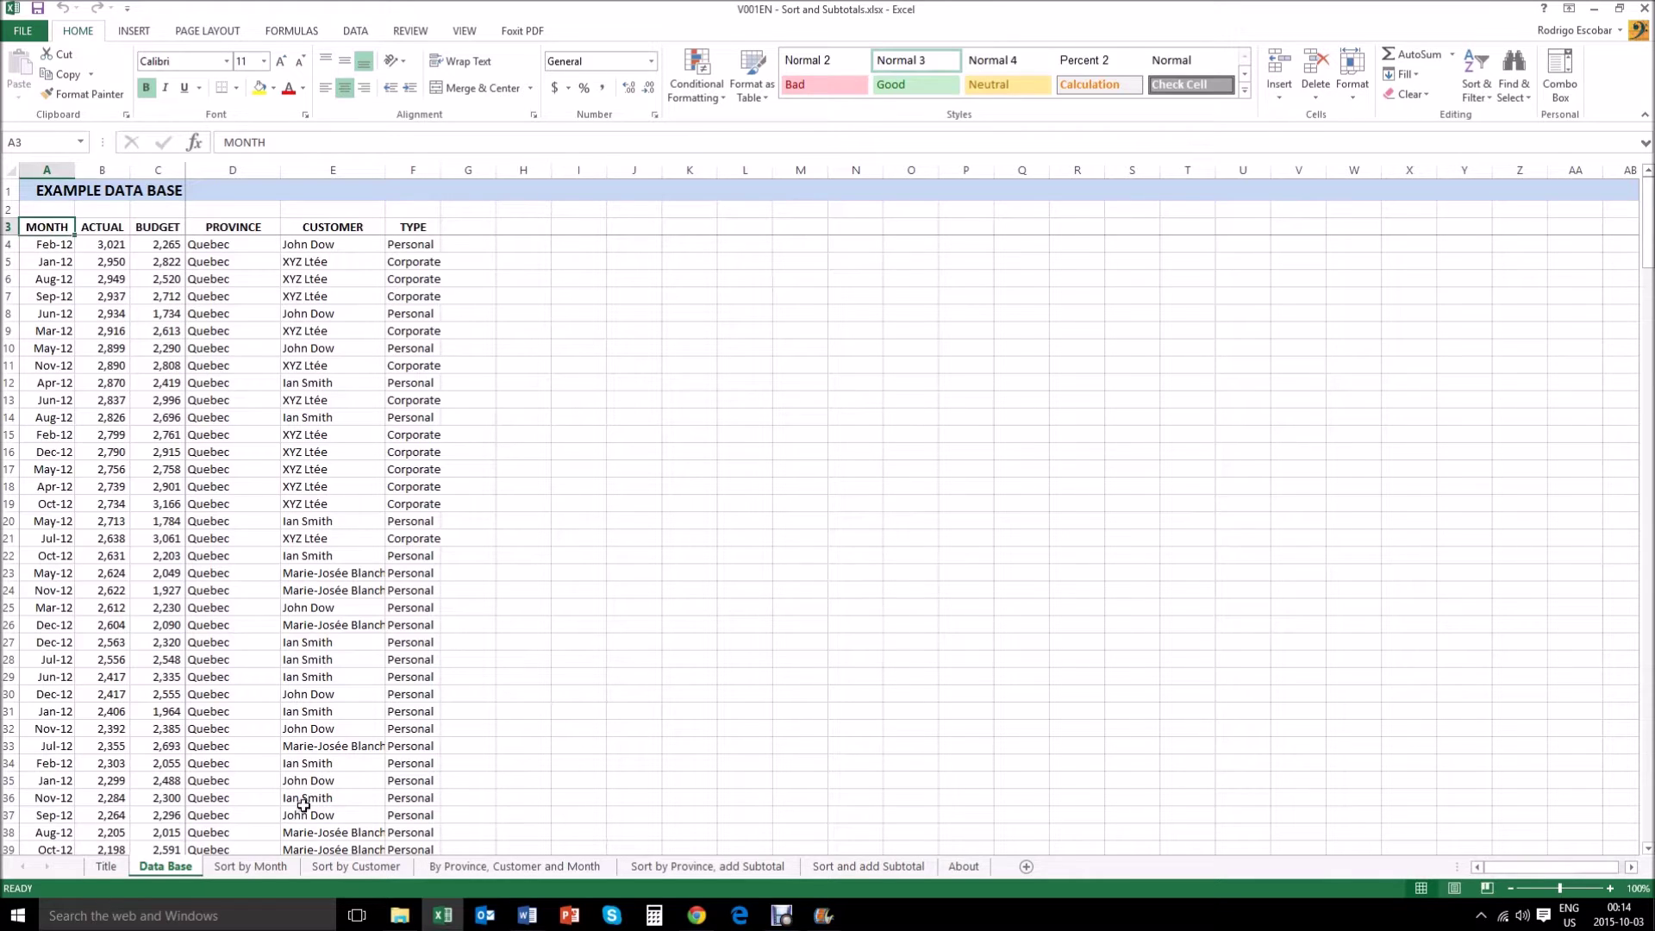
click(262, 867)
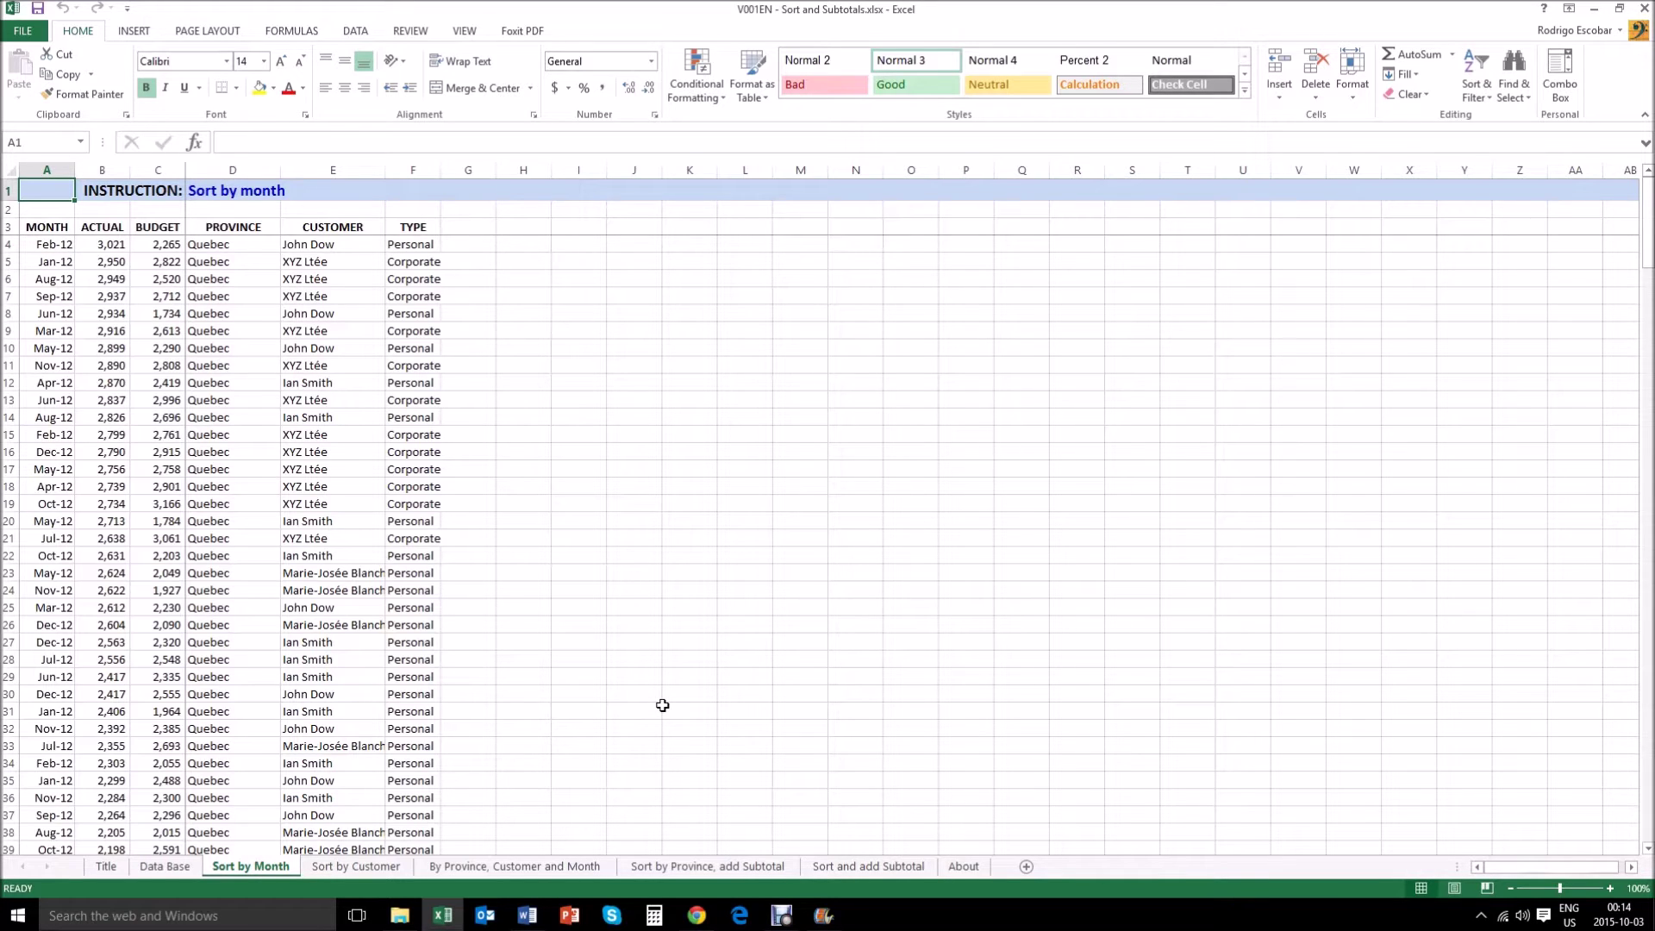
Select the full Sort by Month table from A3 with headers and open Sort & Filter.
key(Down)
key(Down)
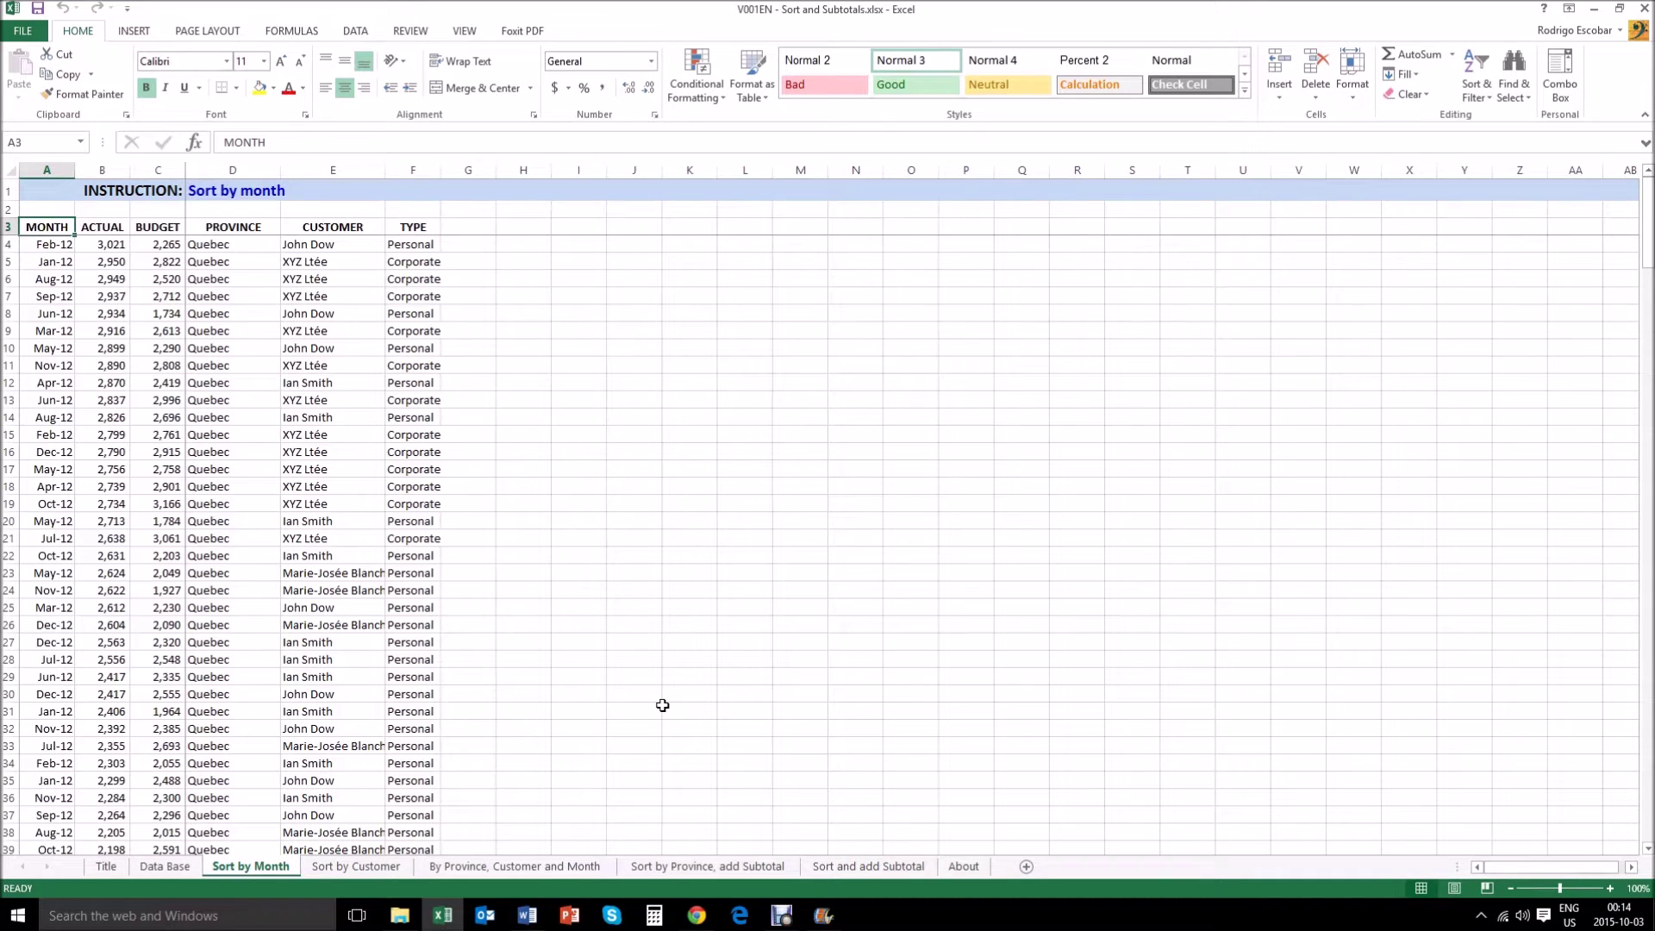
key(shift+Right)
key(shift+Right)
key(shift+Right)
key(shift+Right)
key(shift+Right)
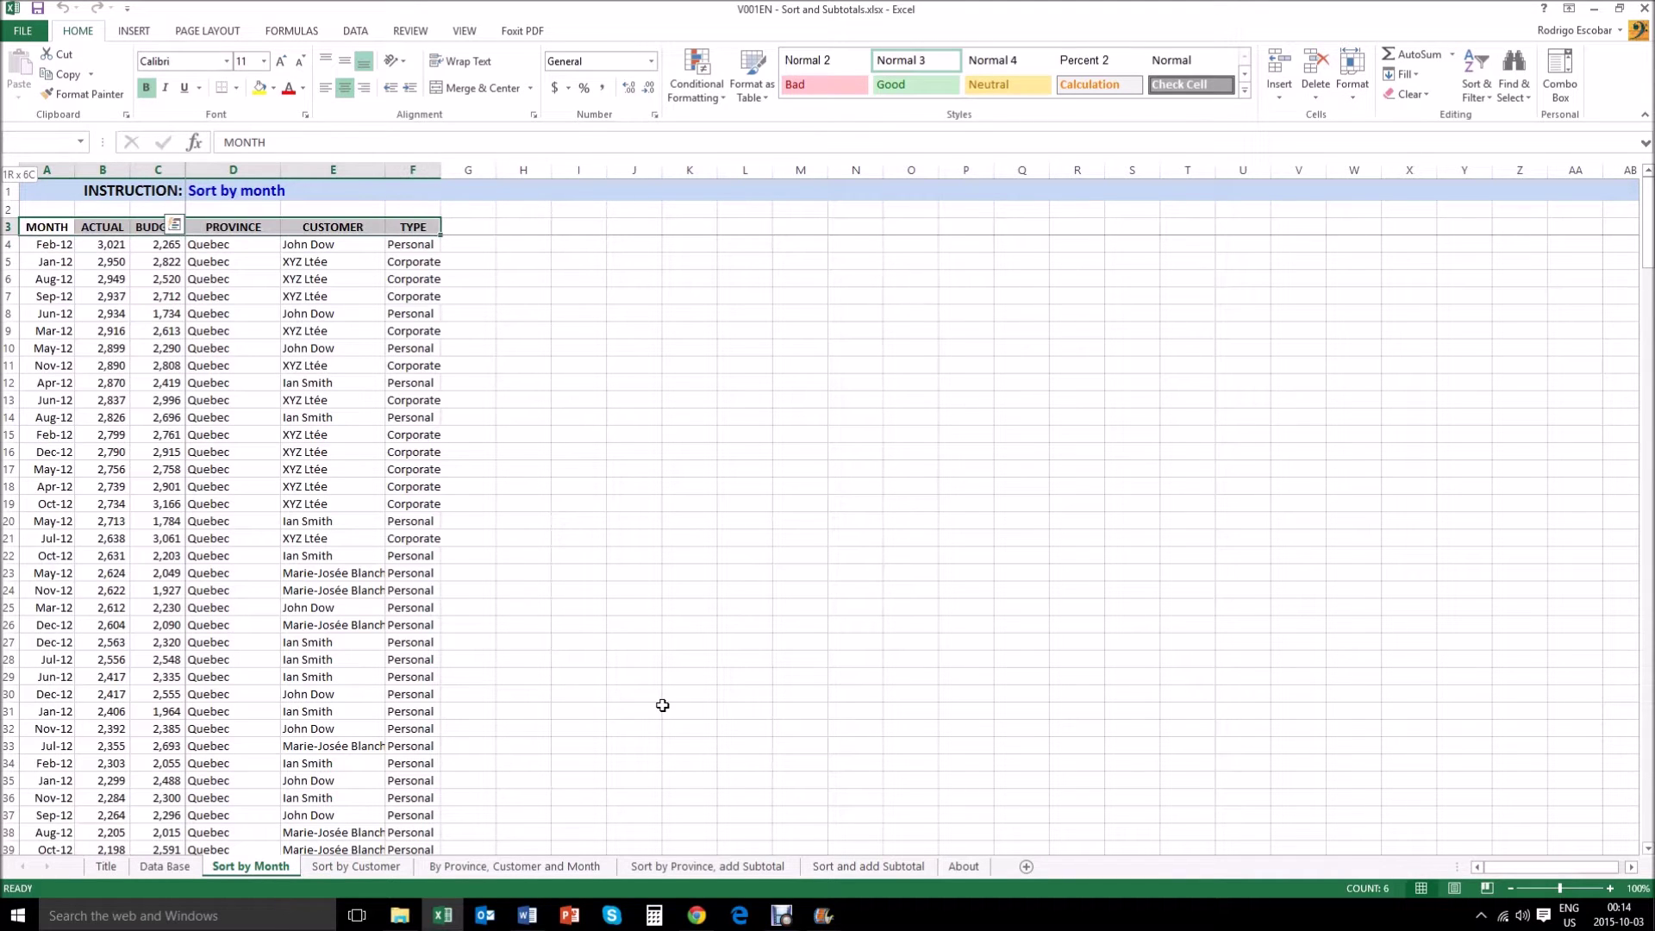
key(ctrl+shift+Down)
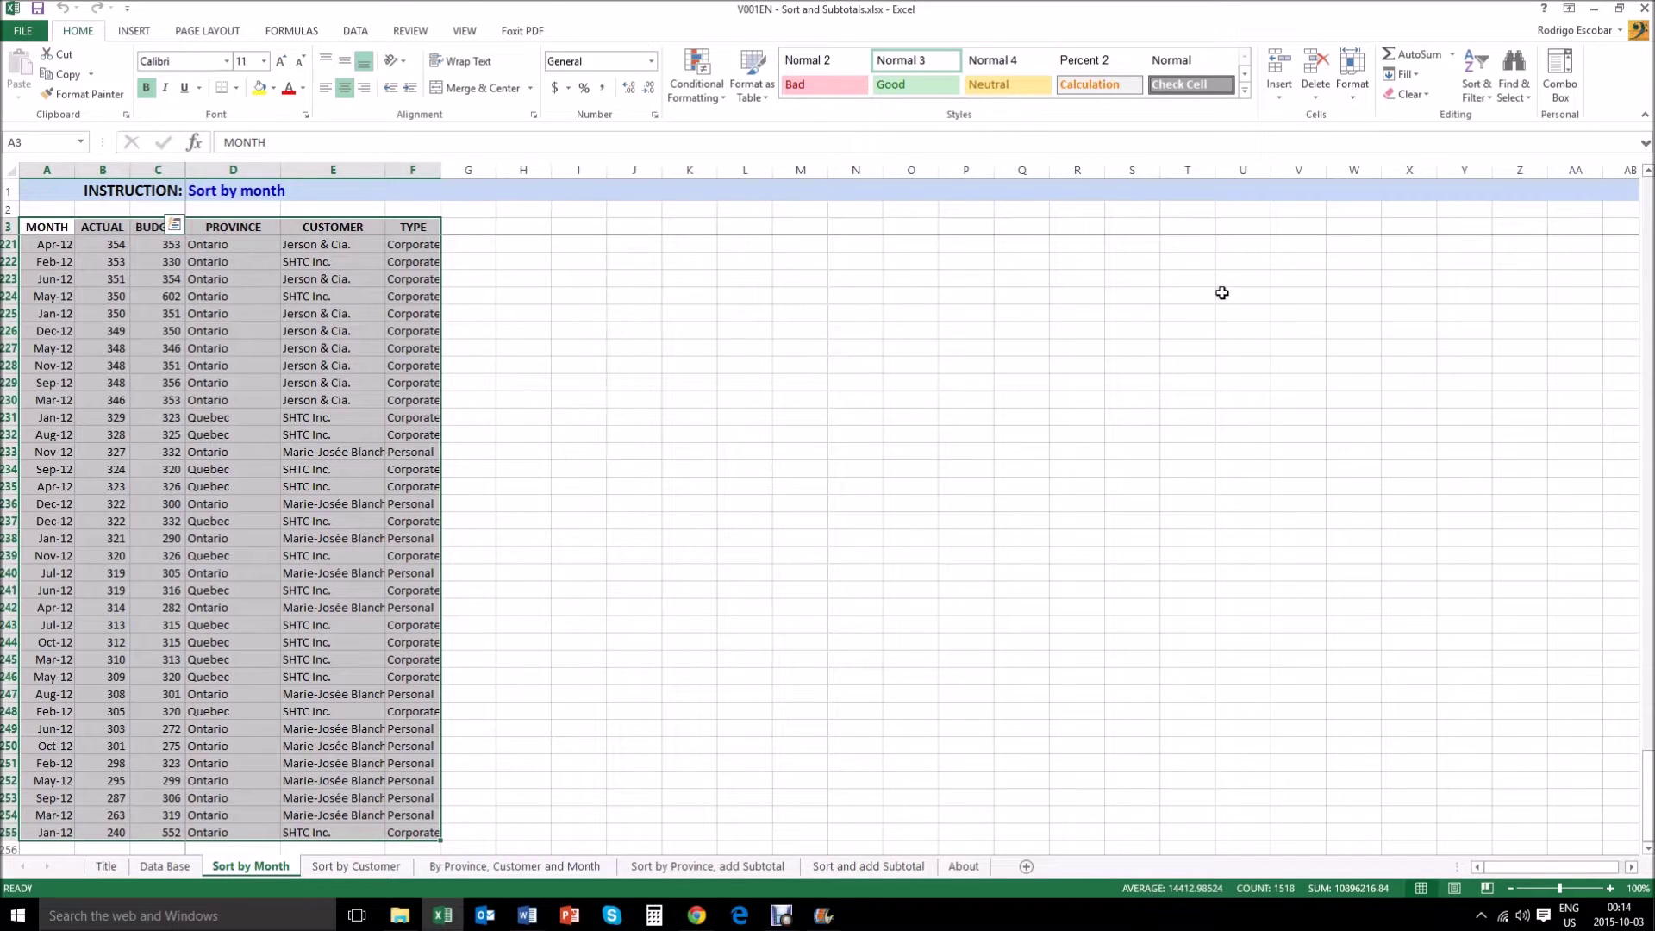
click(1482, 100)
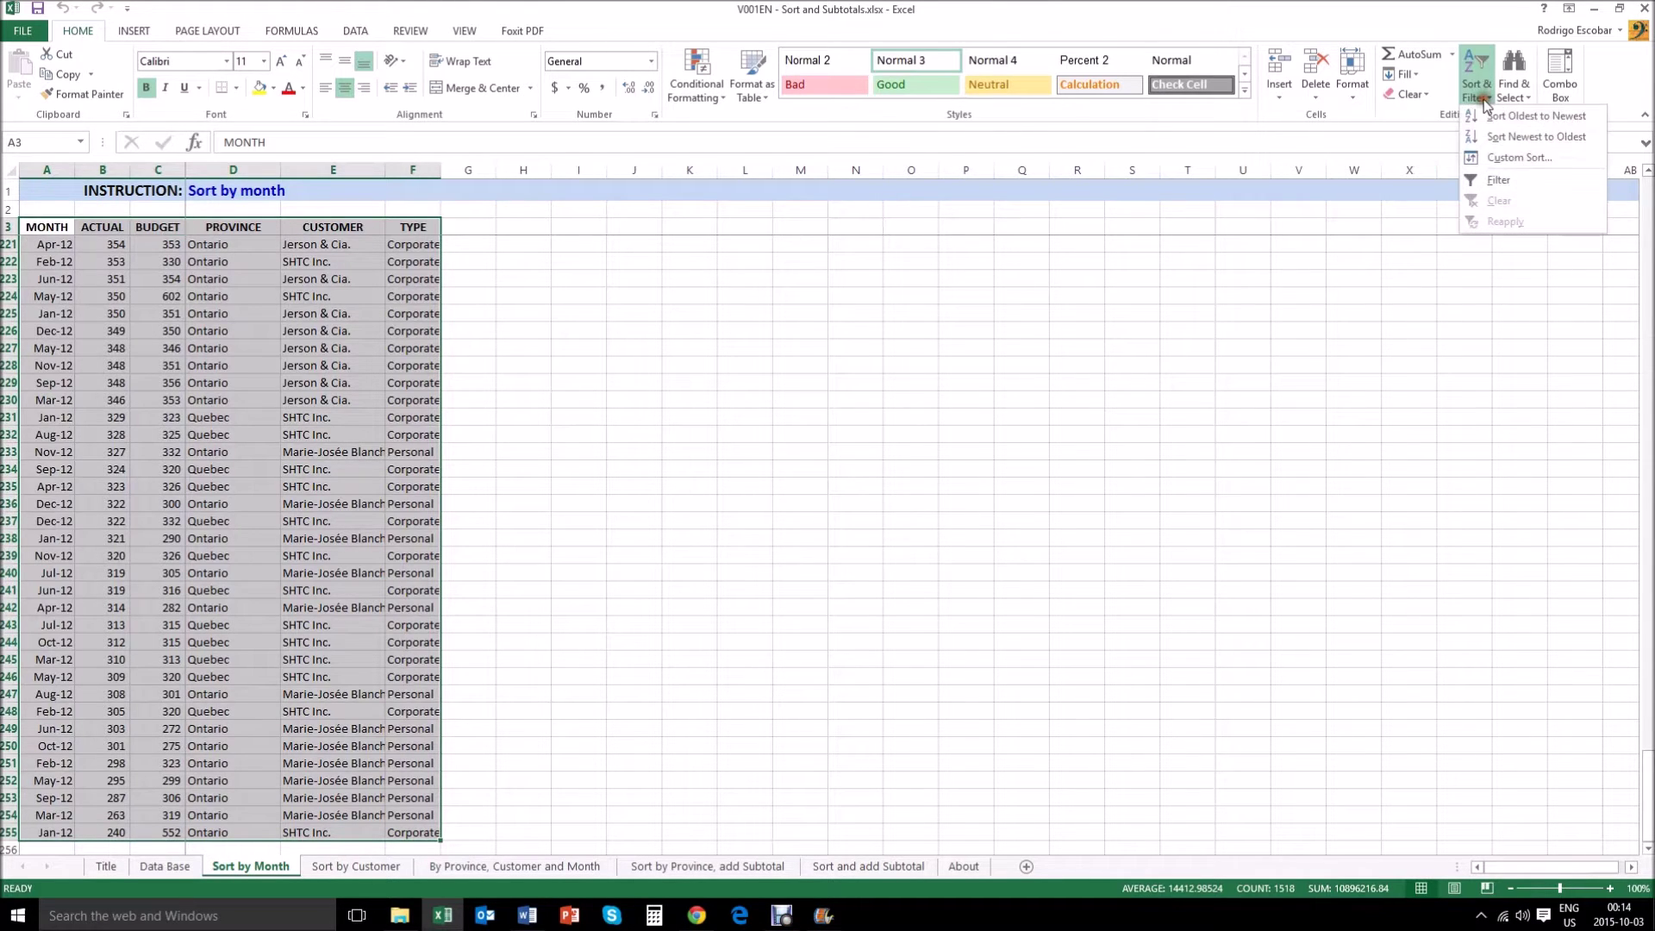
Custom-sort the table by the MONTH header column so the Jan-12 rows come first.
click(1501, 157)
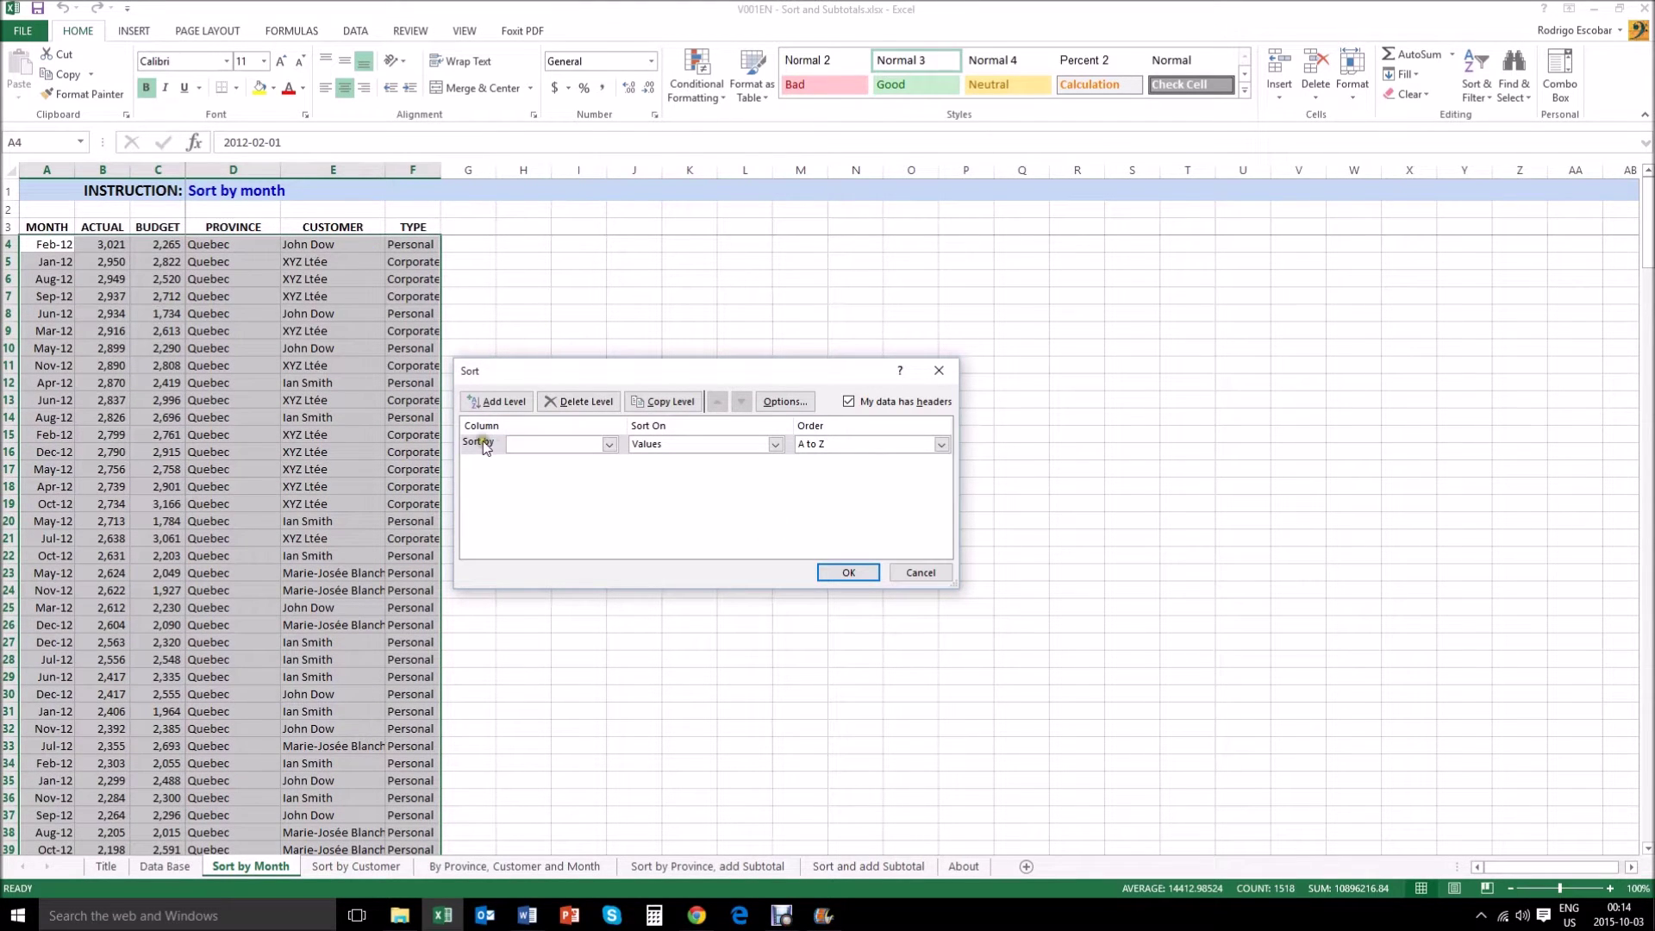
click(604, 455)
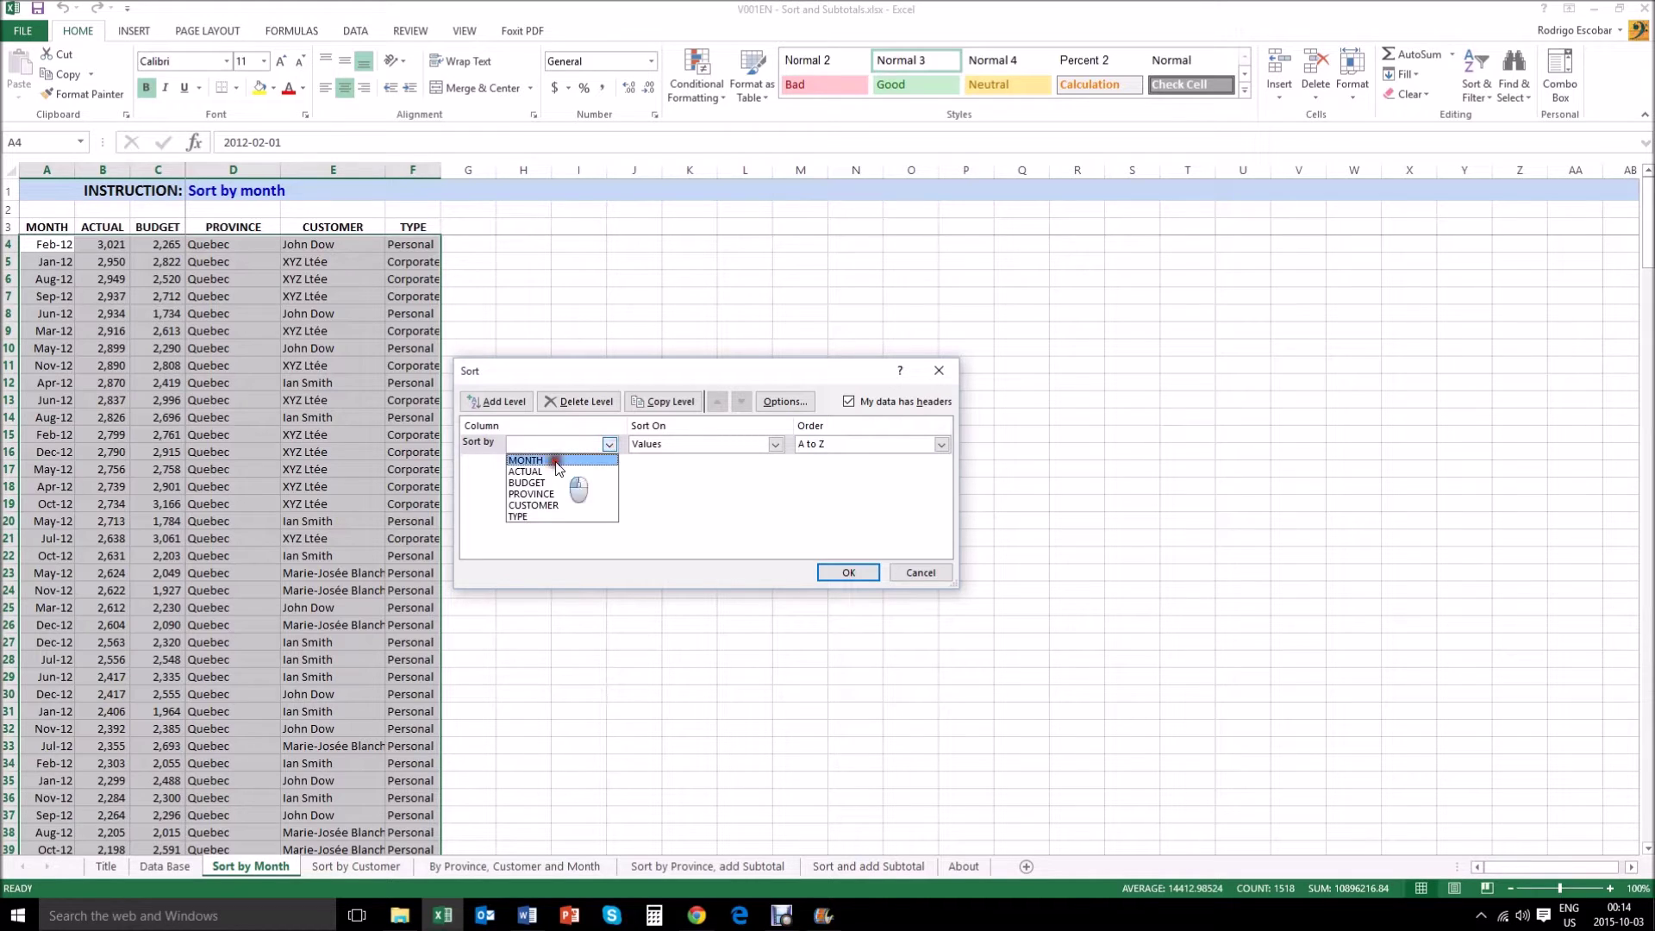
click(552, 456)
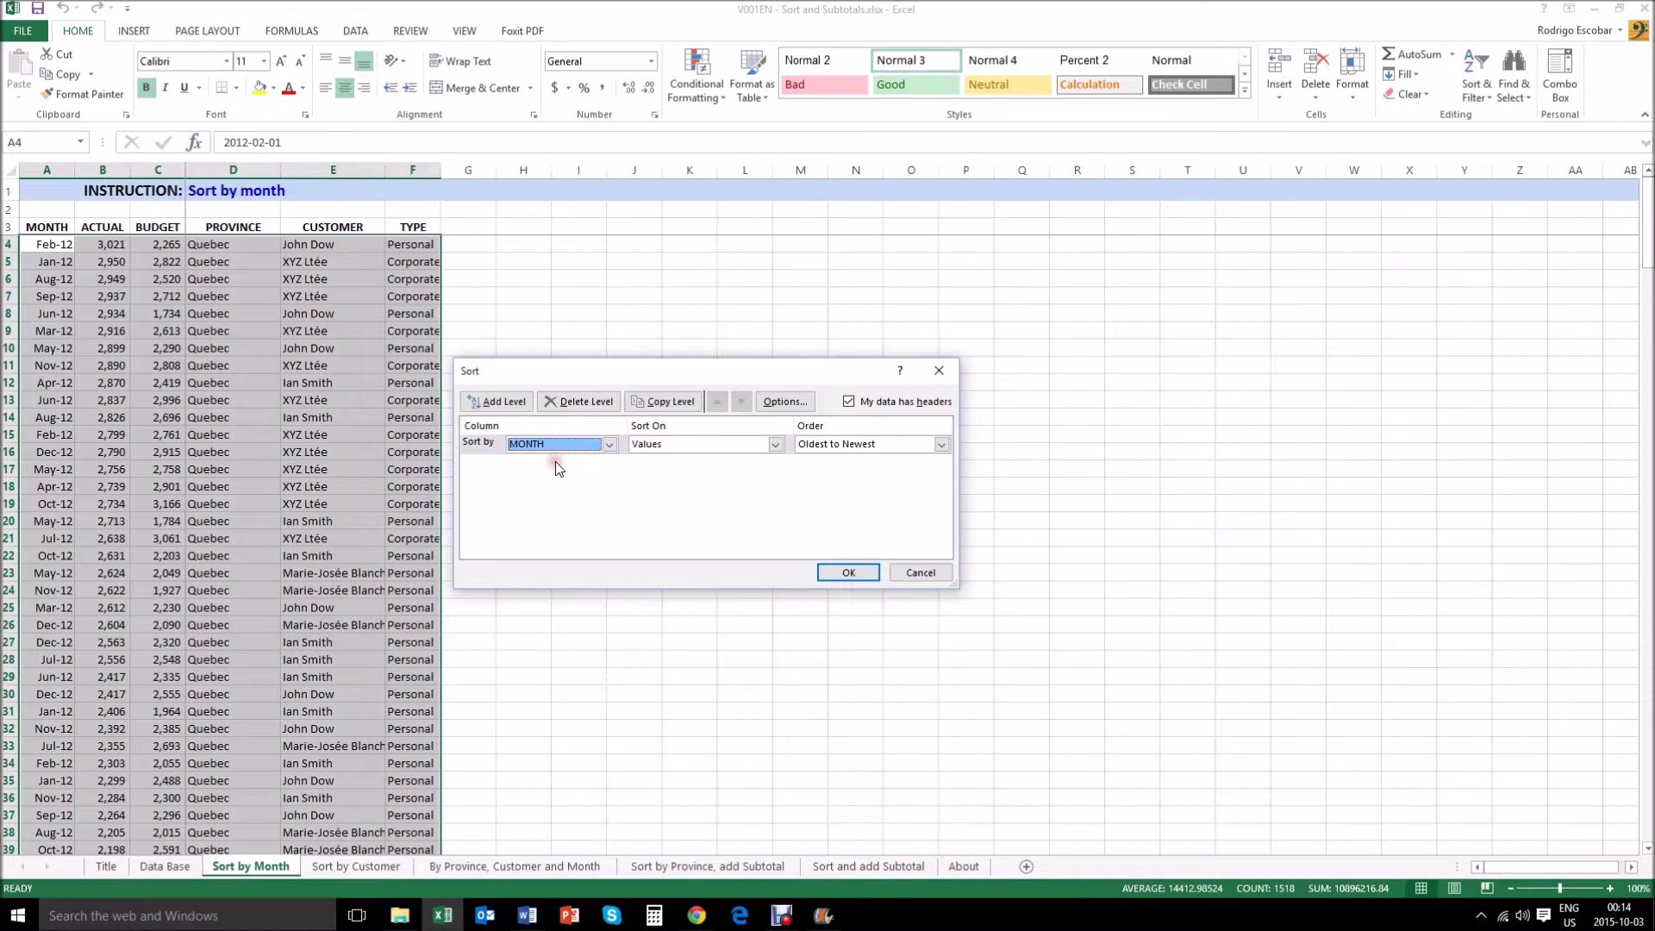
click(848, 401)
click(609, 446)
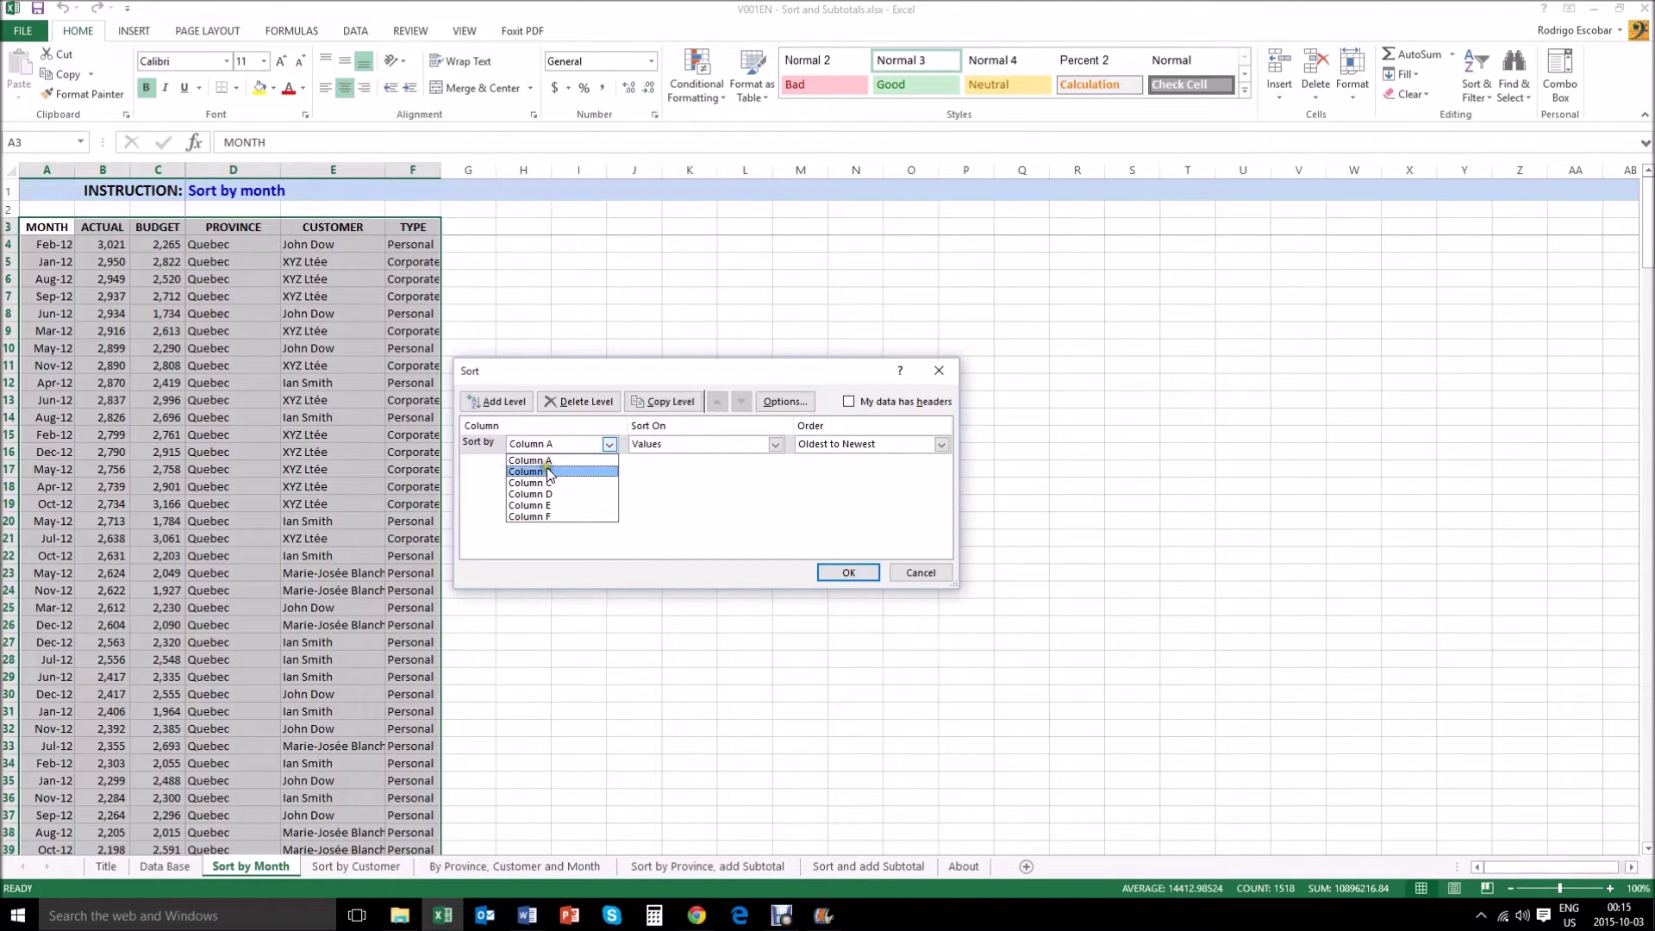
click(850, 402)
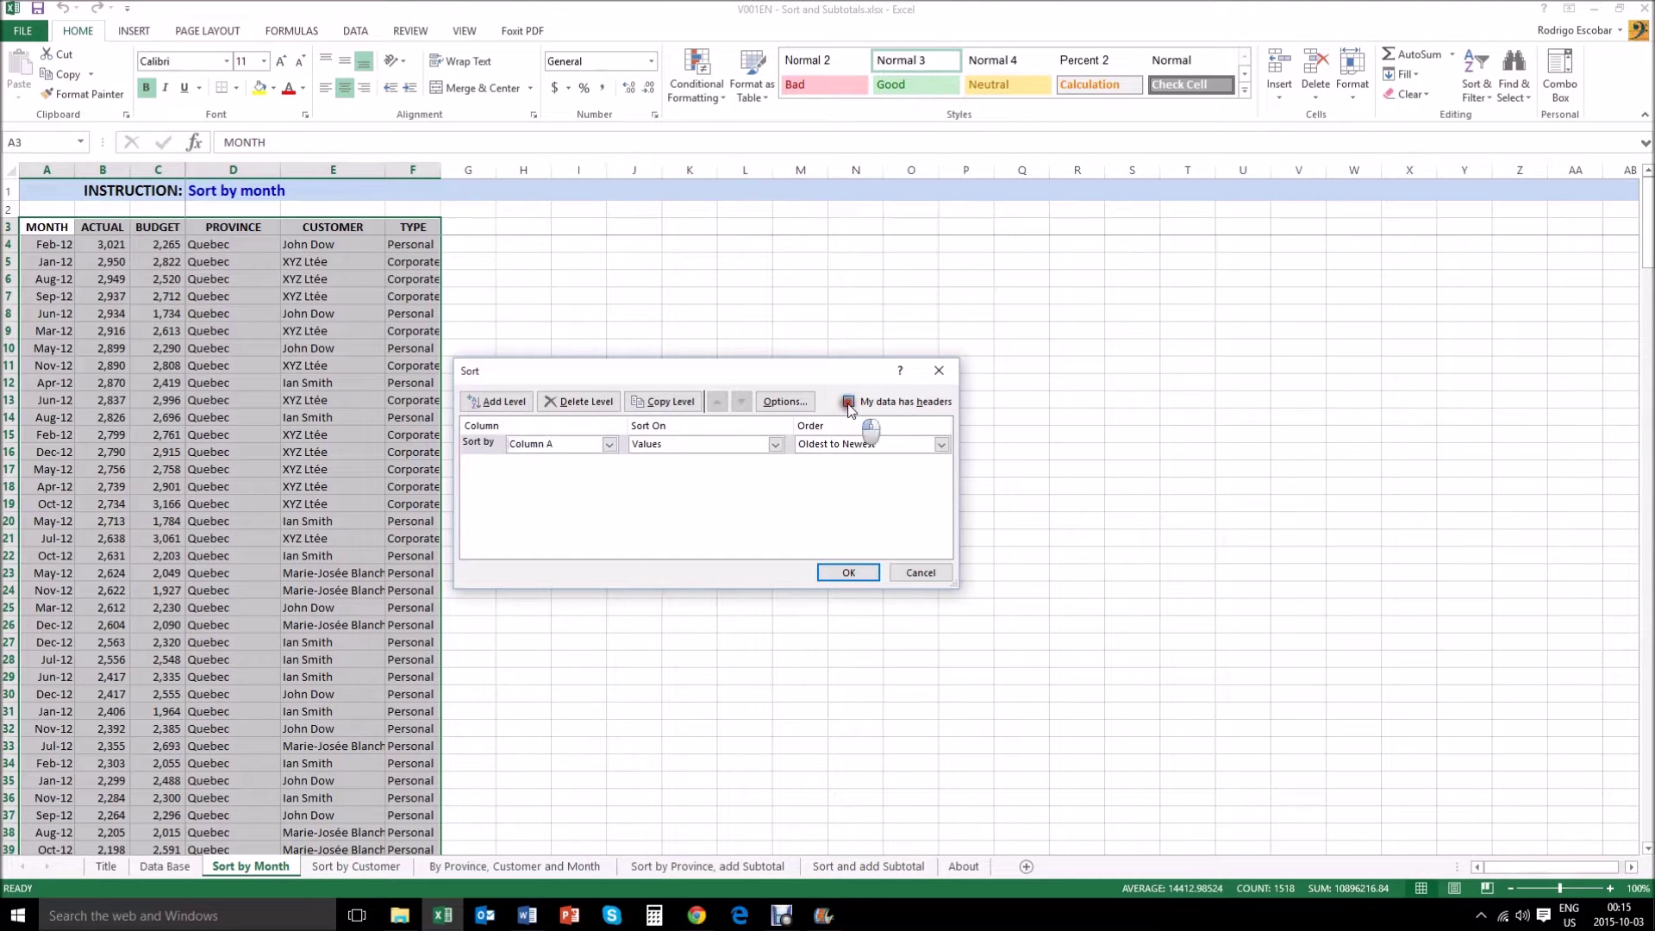
click(610, 444)
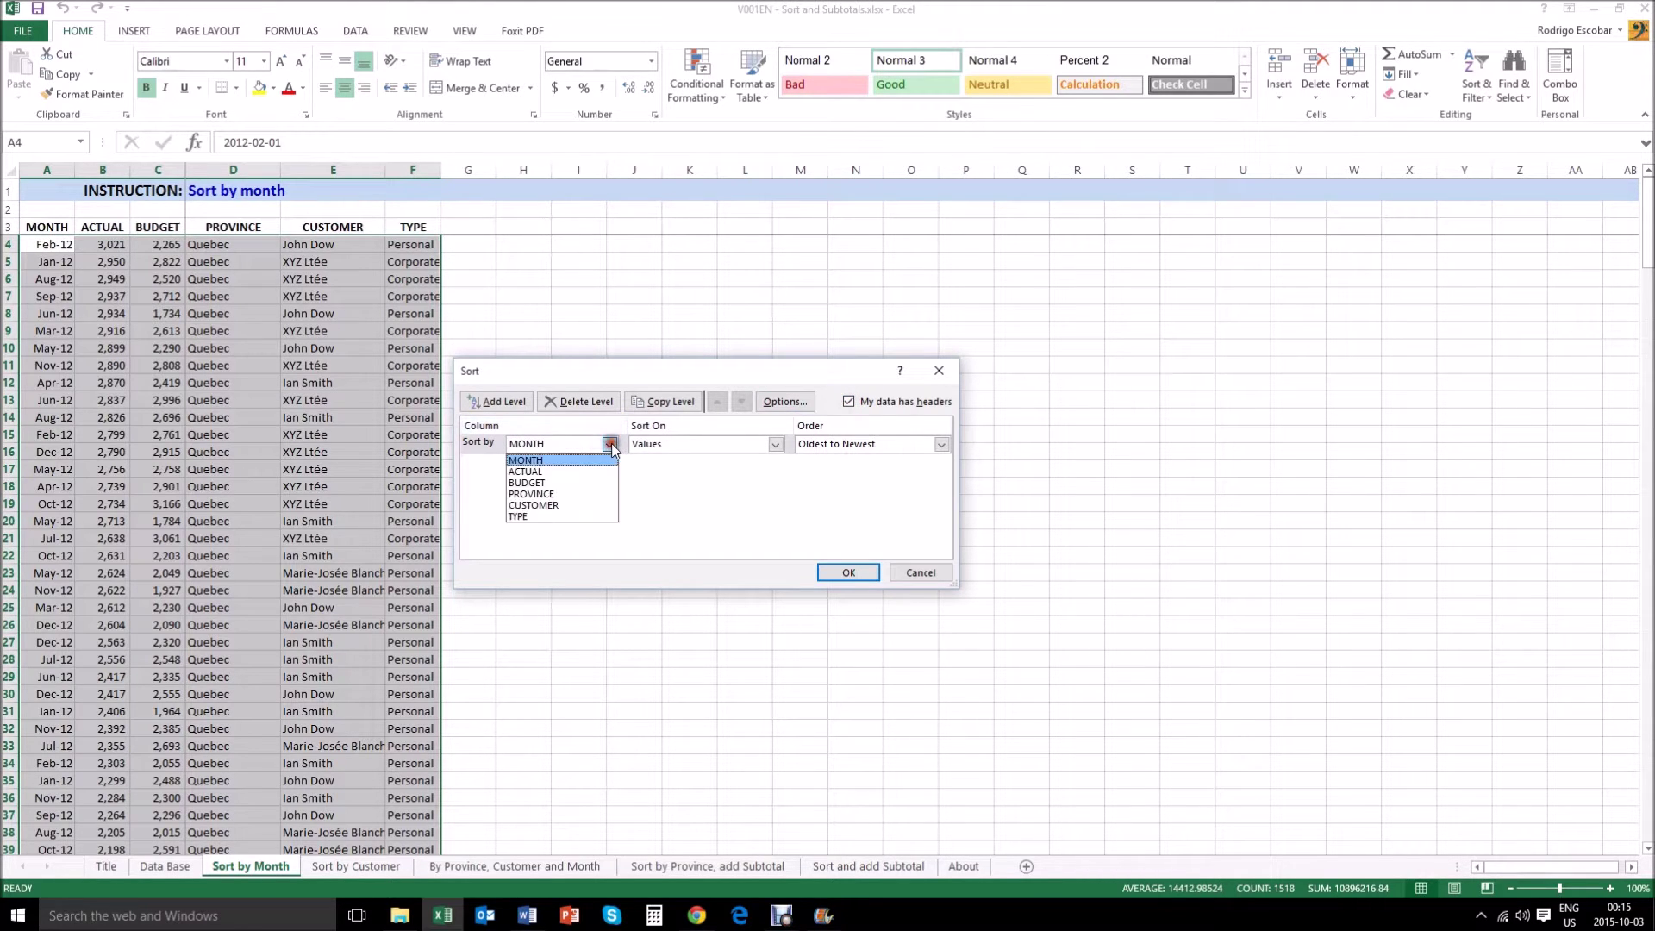
click(562, 461)
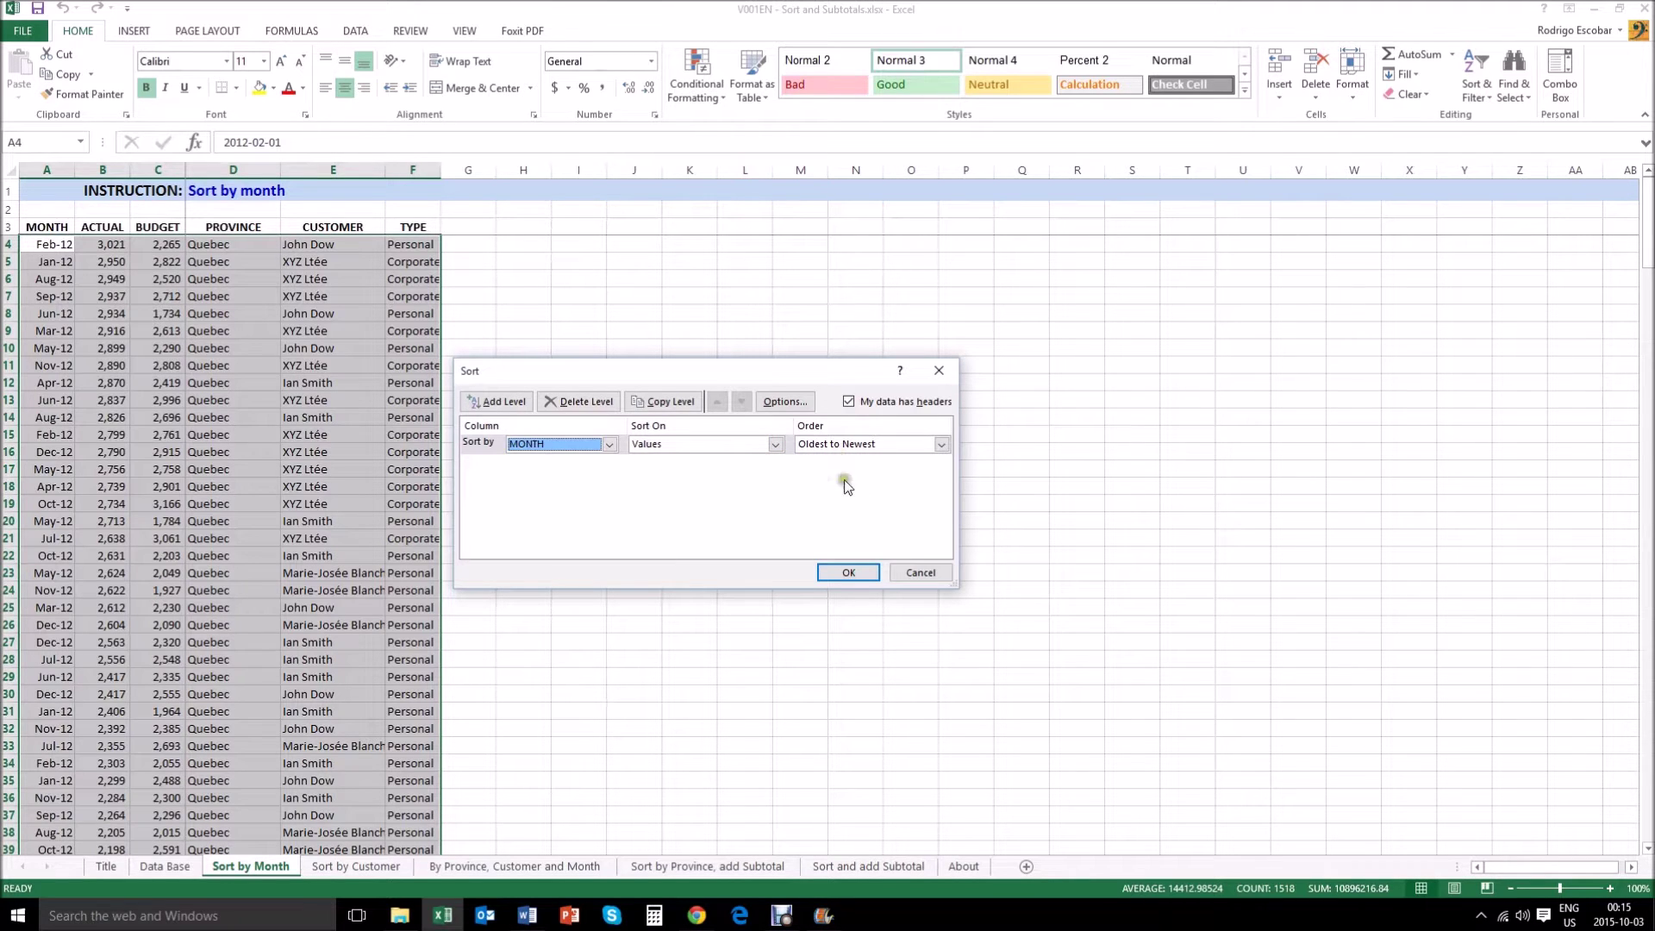
click(854, 573)
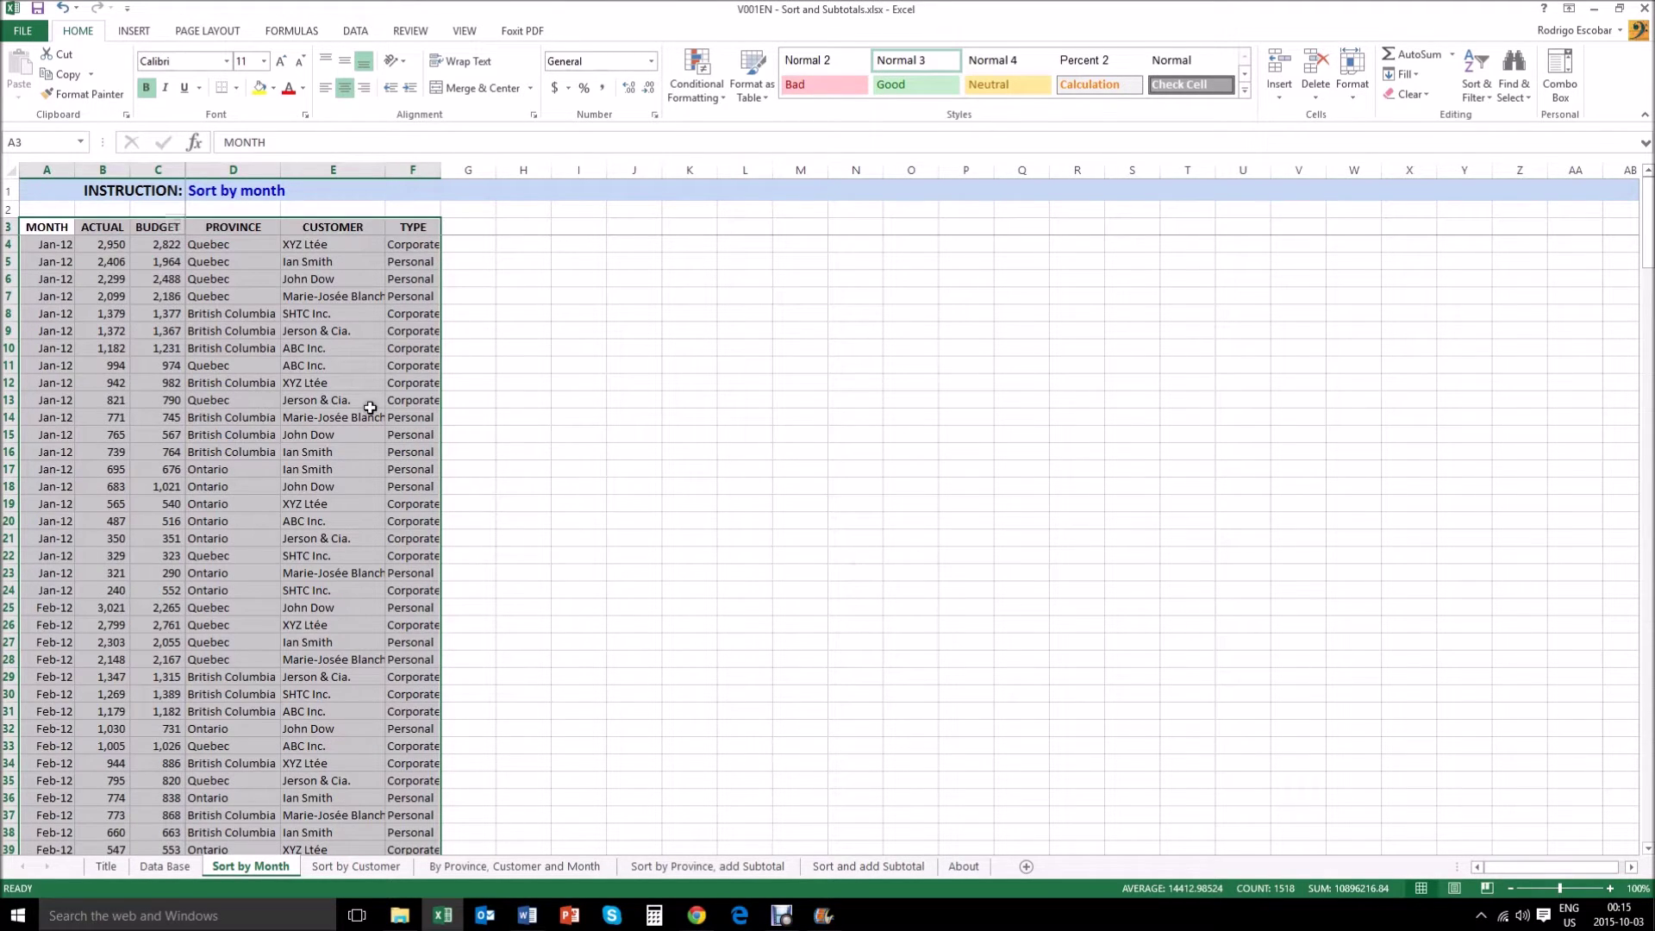
click(46, 229)
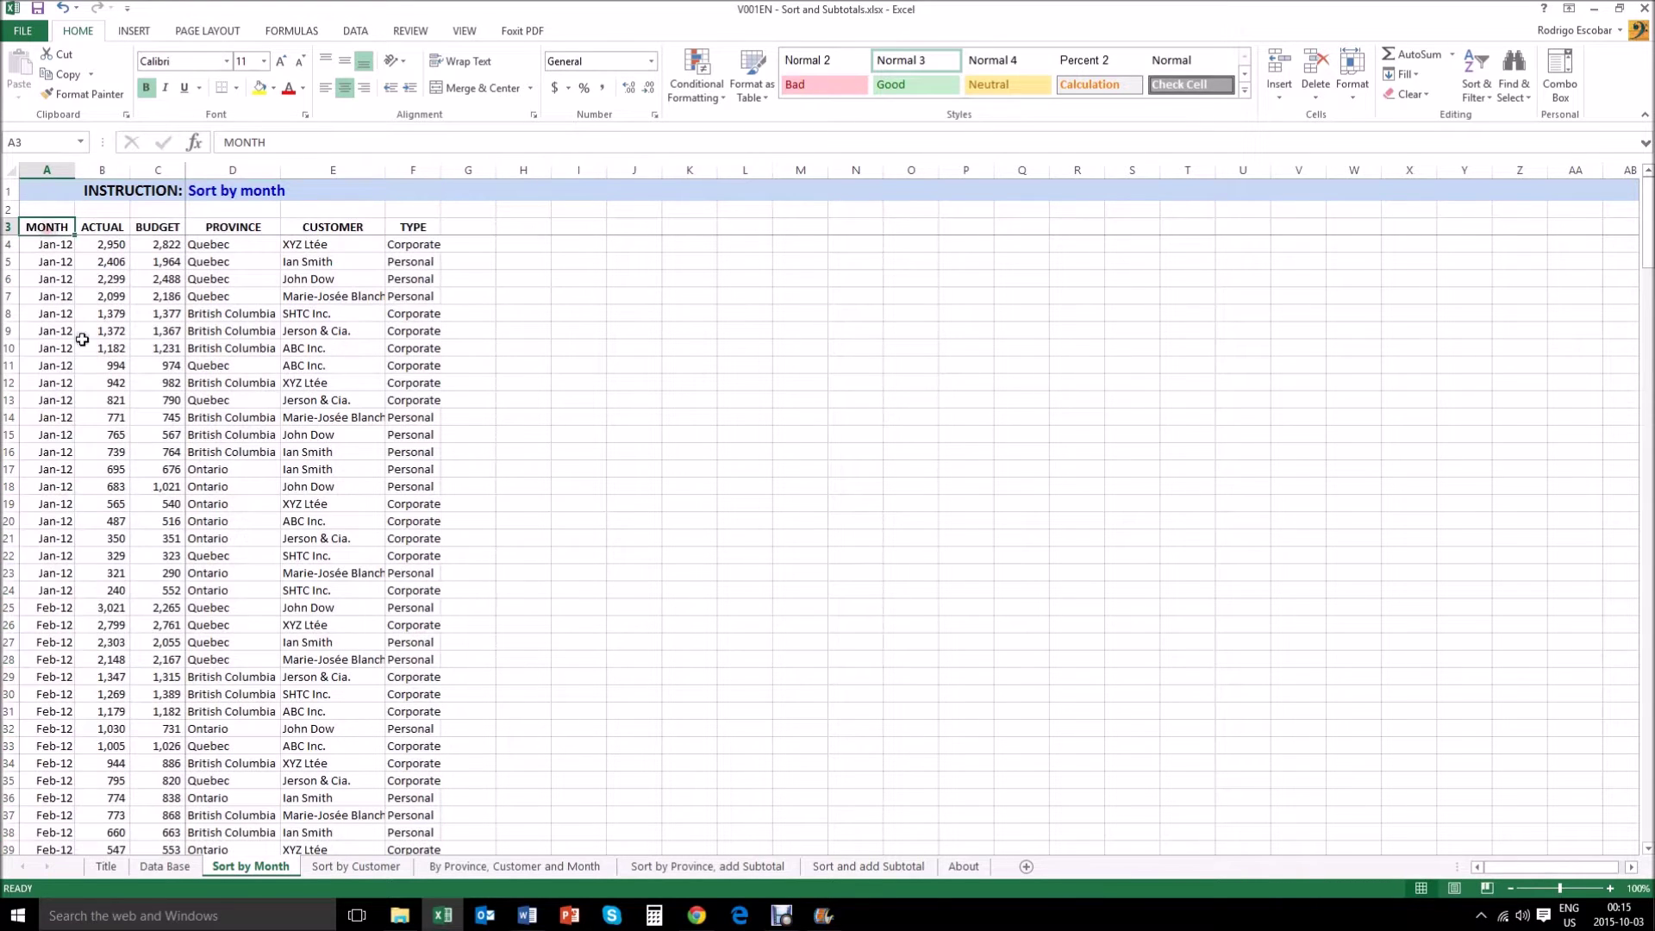
Select the Sort by Customer table A3:F255 including headers and open Sort & Filter.
click(373, 868)
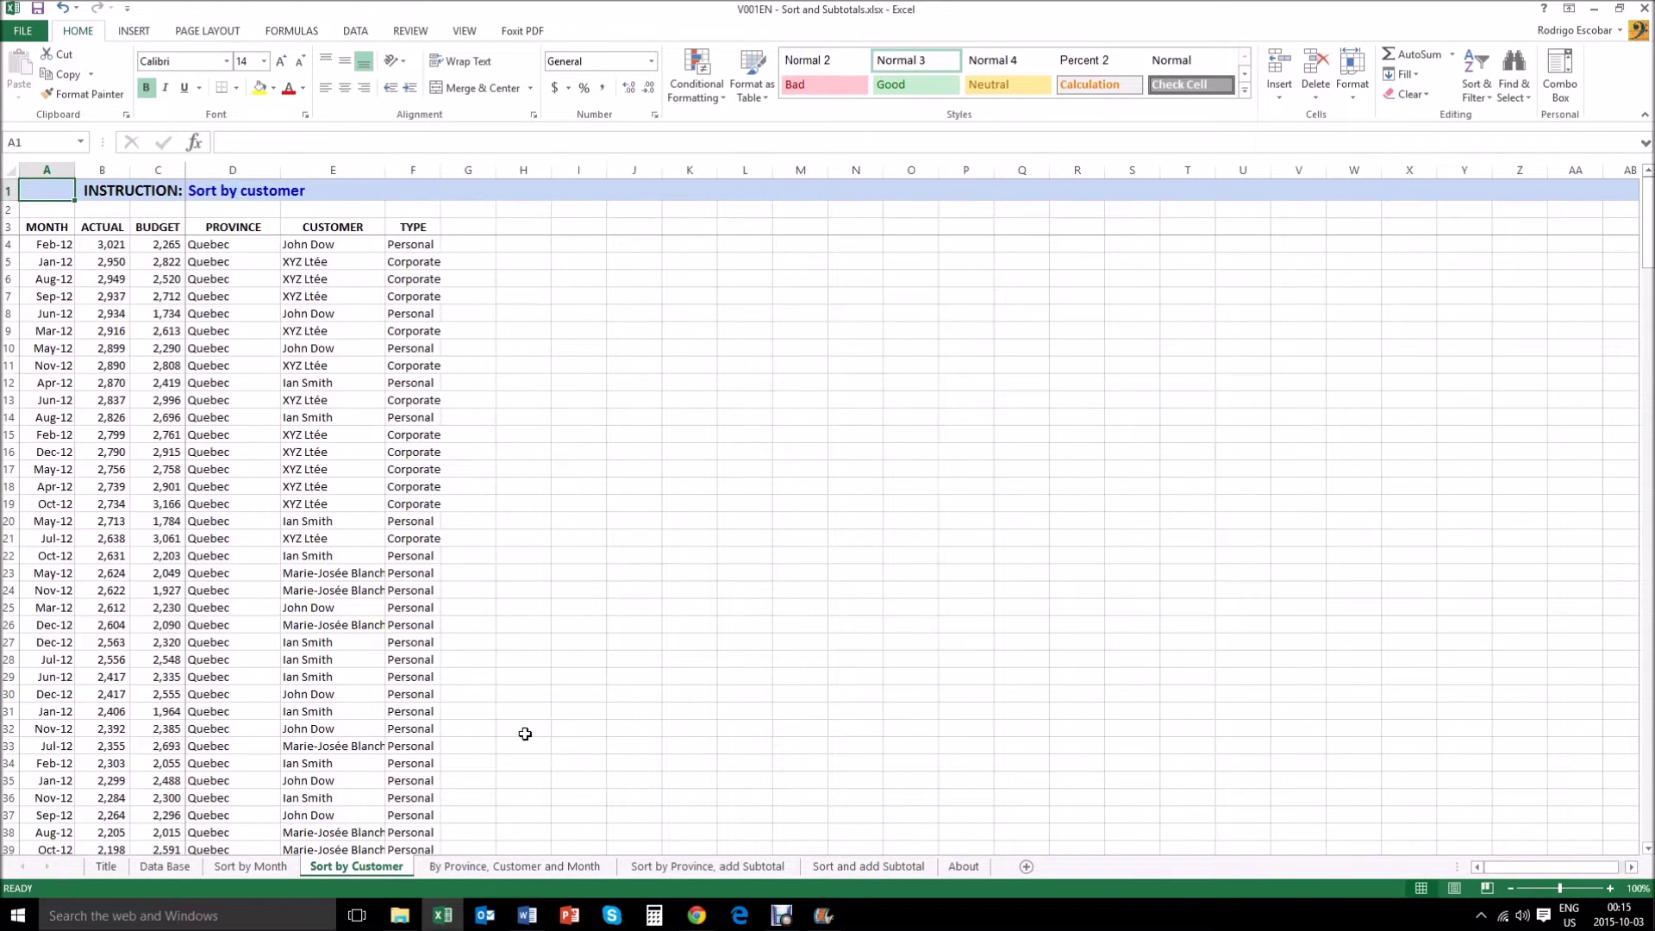
key(Down)
key(Down)
key(shift+Right)
key(shift+Right)
key(shift+Right)
key(shift+Right)
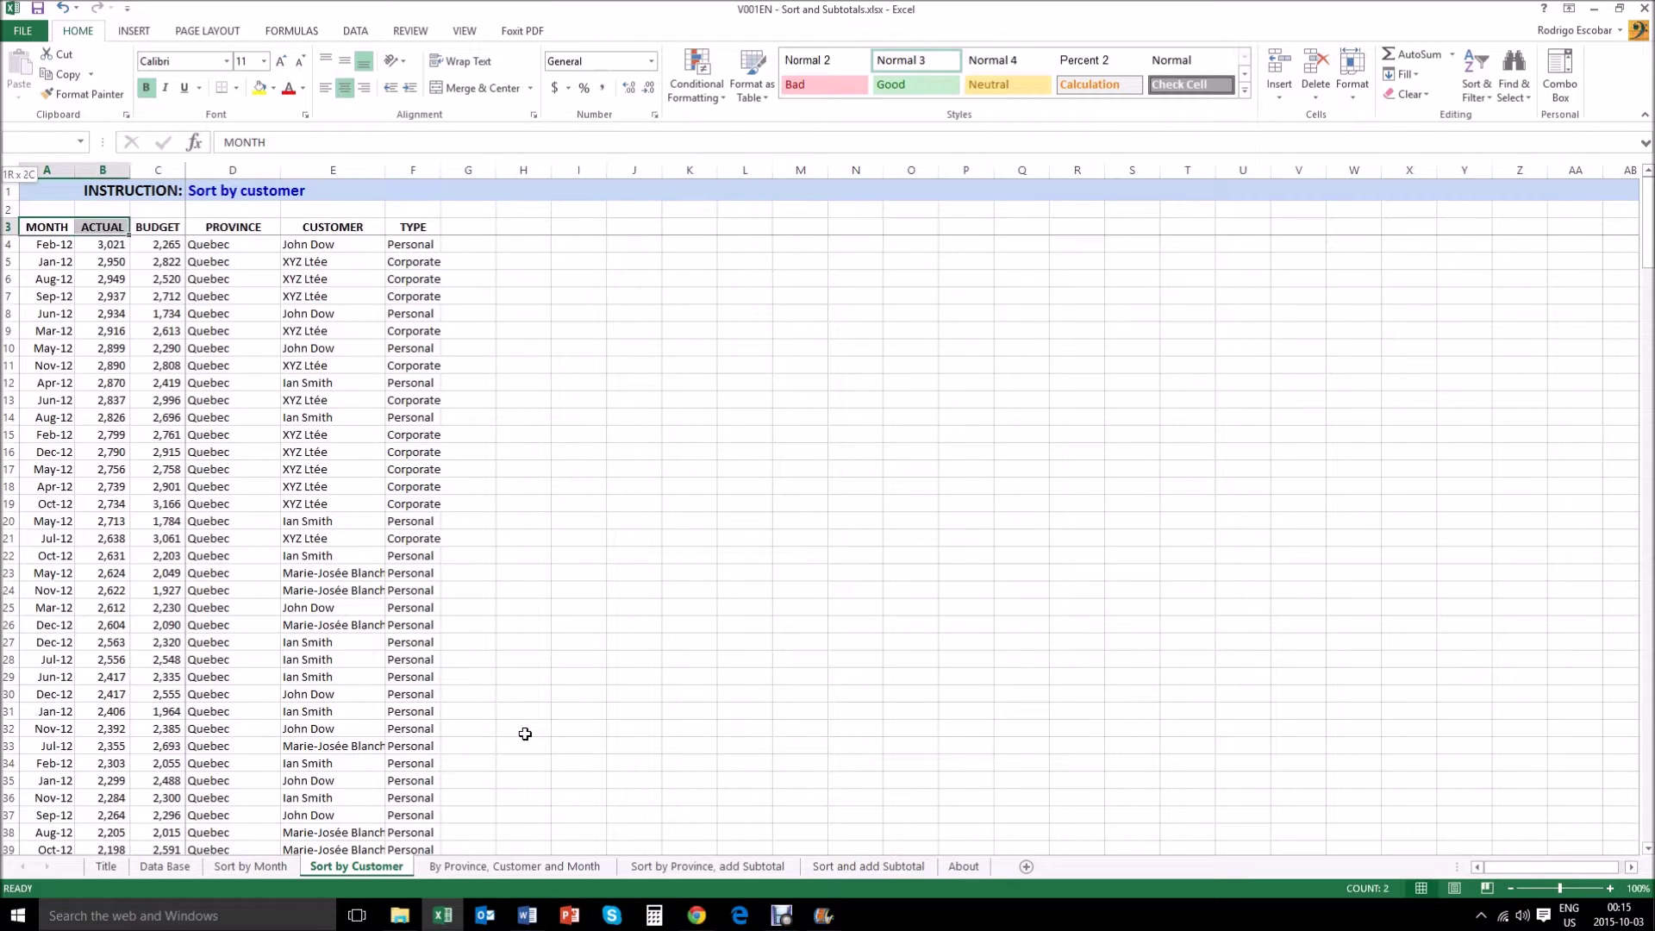
key(shift+Right)
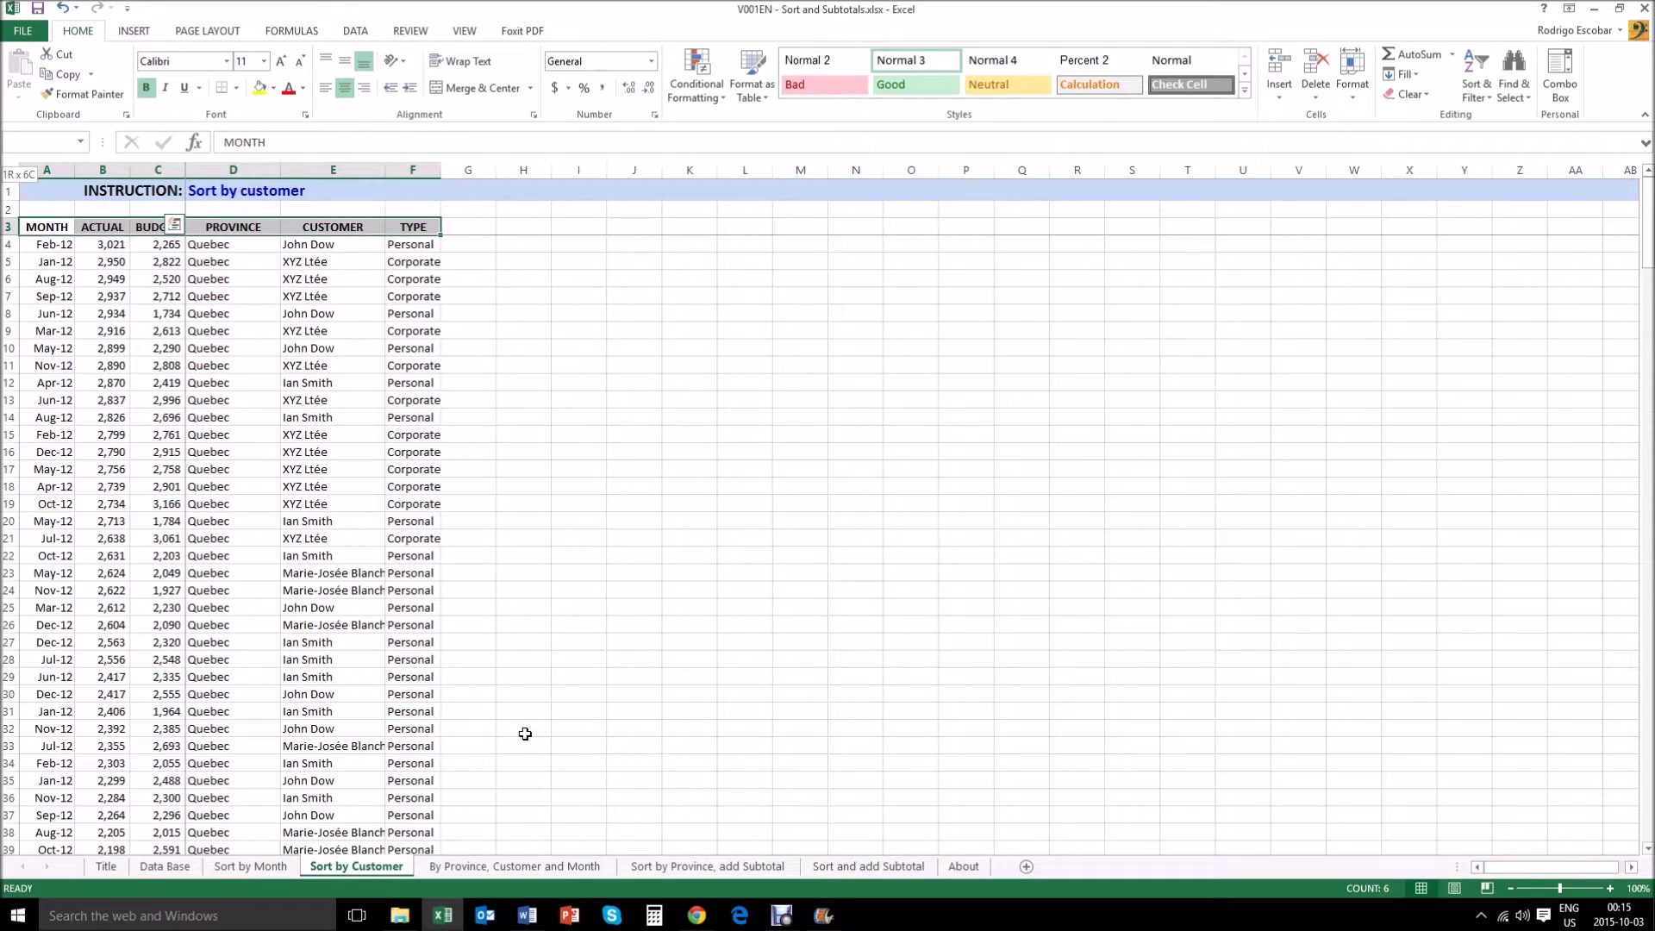
key(ctrl+q)
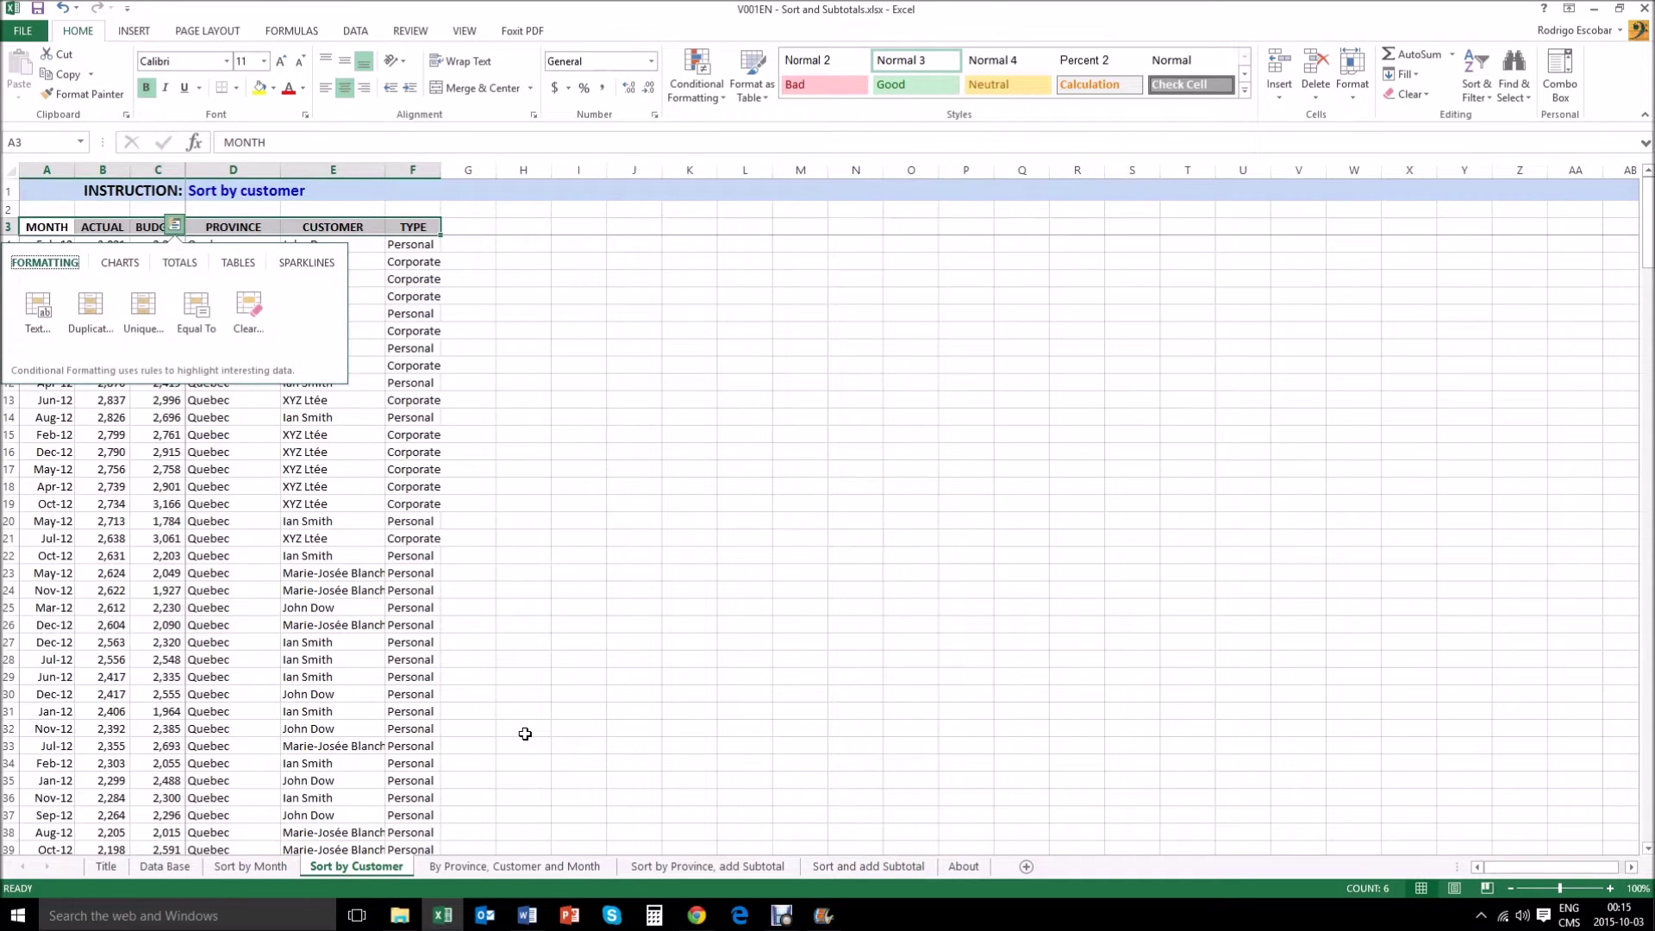
click(499, 502)
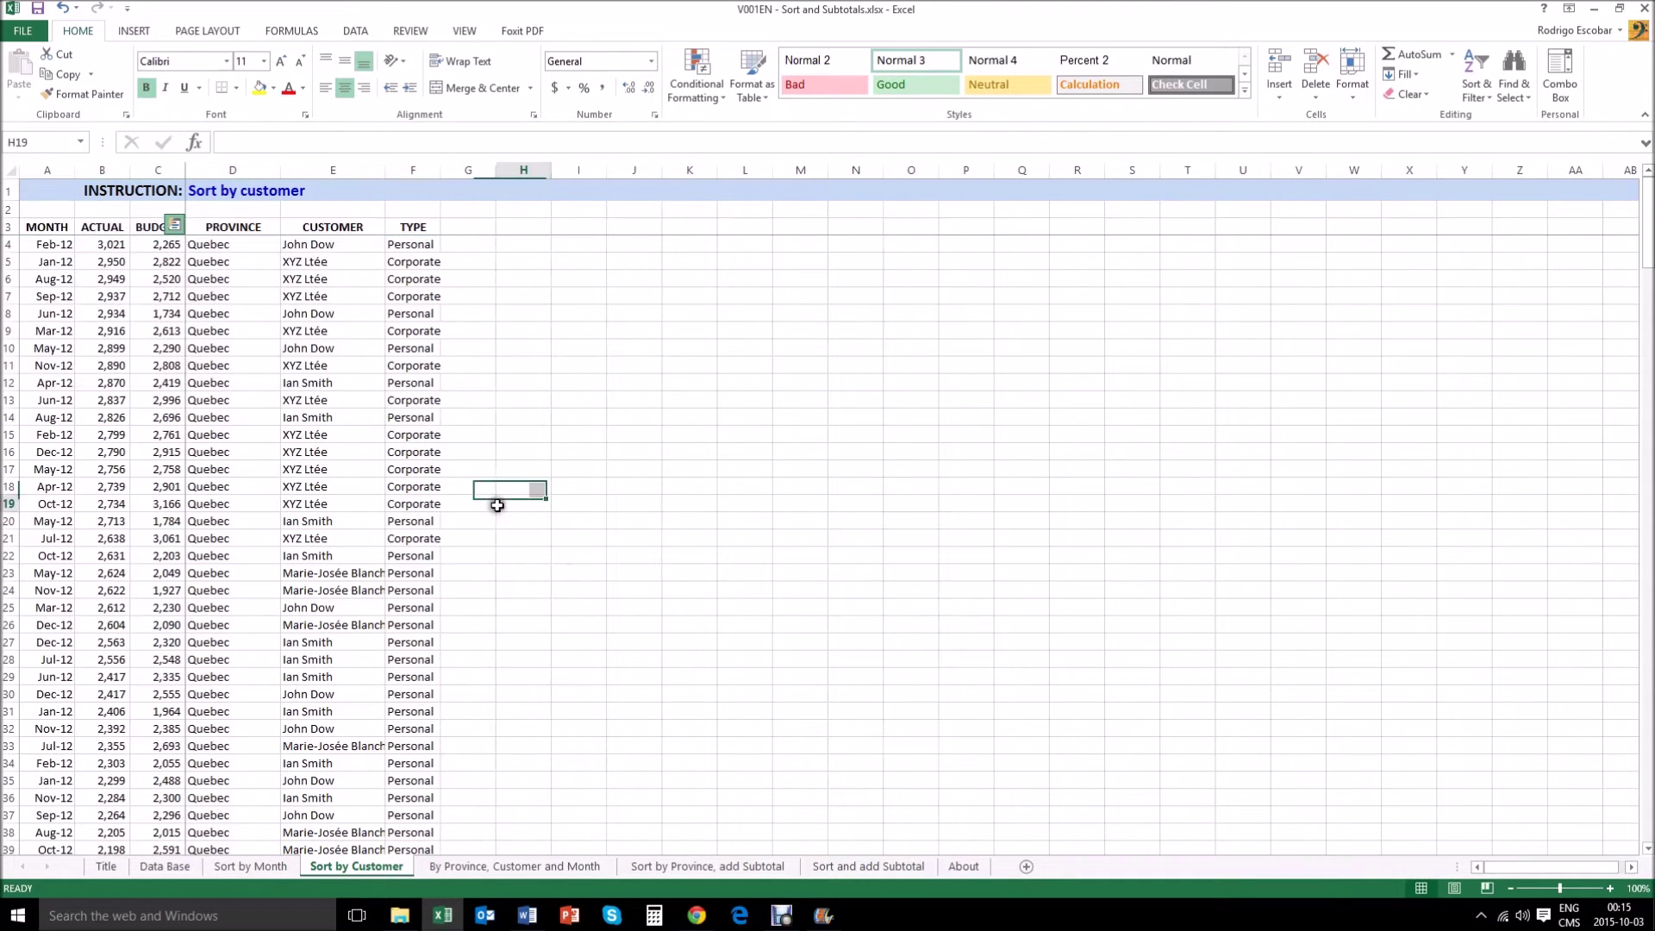
click(54, 227)
key(shift+Right)
key(shift+Right)
key(shift+Right)
key(shift+Right)
key(shift+Right)
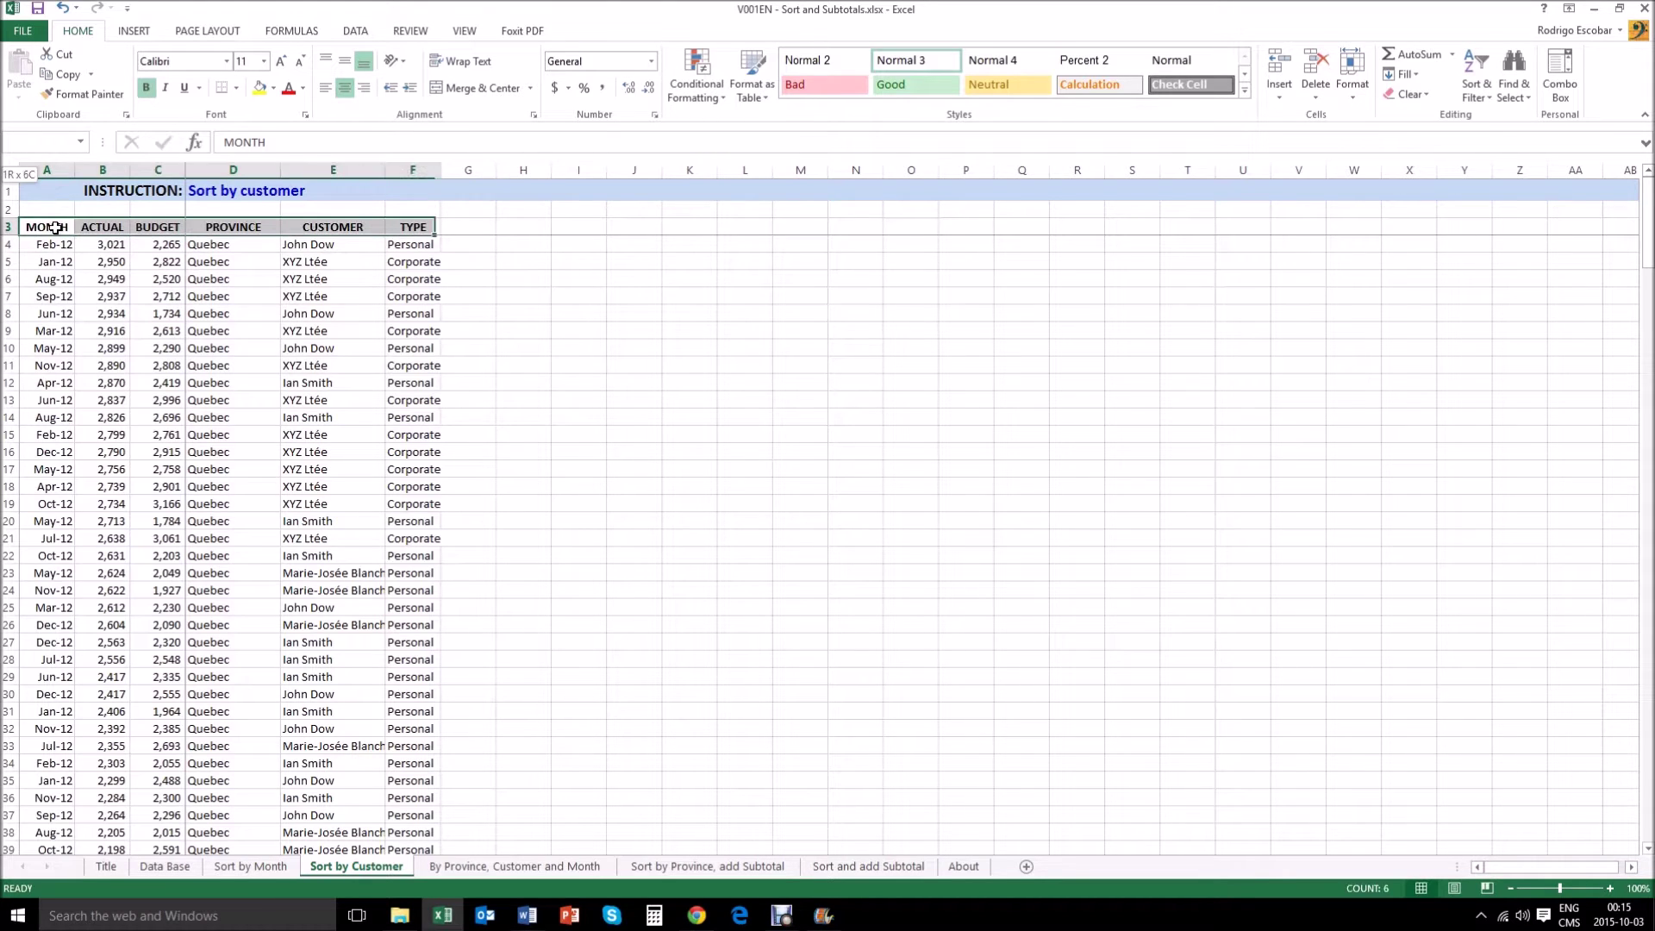
key(ctrl+shift+Down)
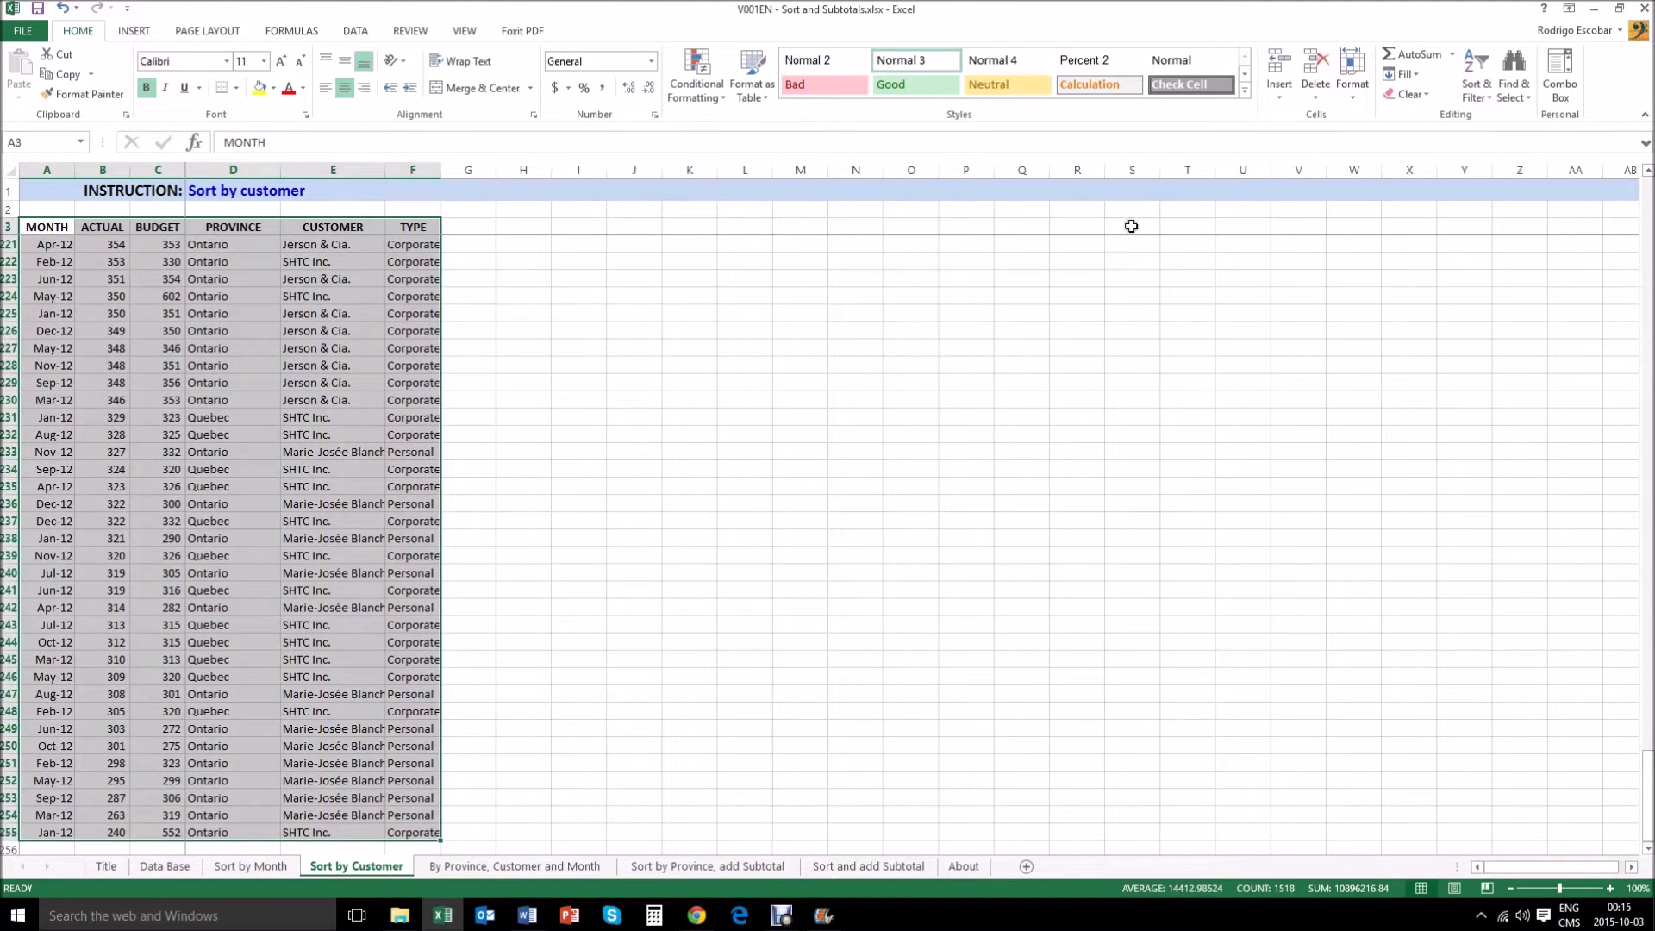
click(1471, 101)
Custom-sort the table by CUSTOMER, A to Z, putting ABC Inc. rows first.
click(1518, 157)
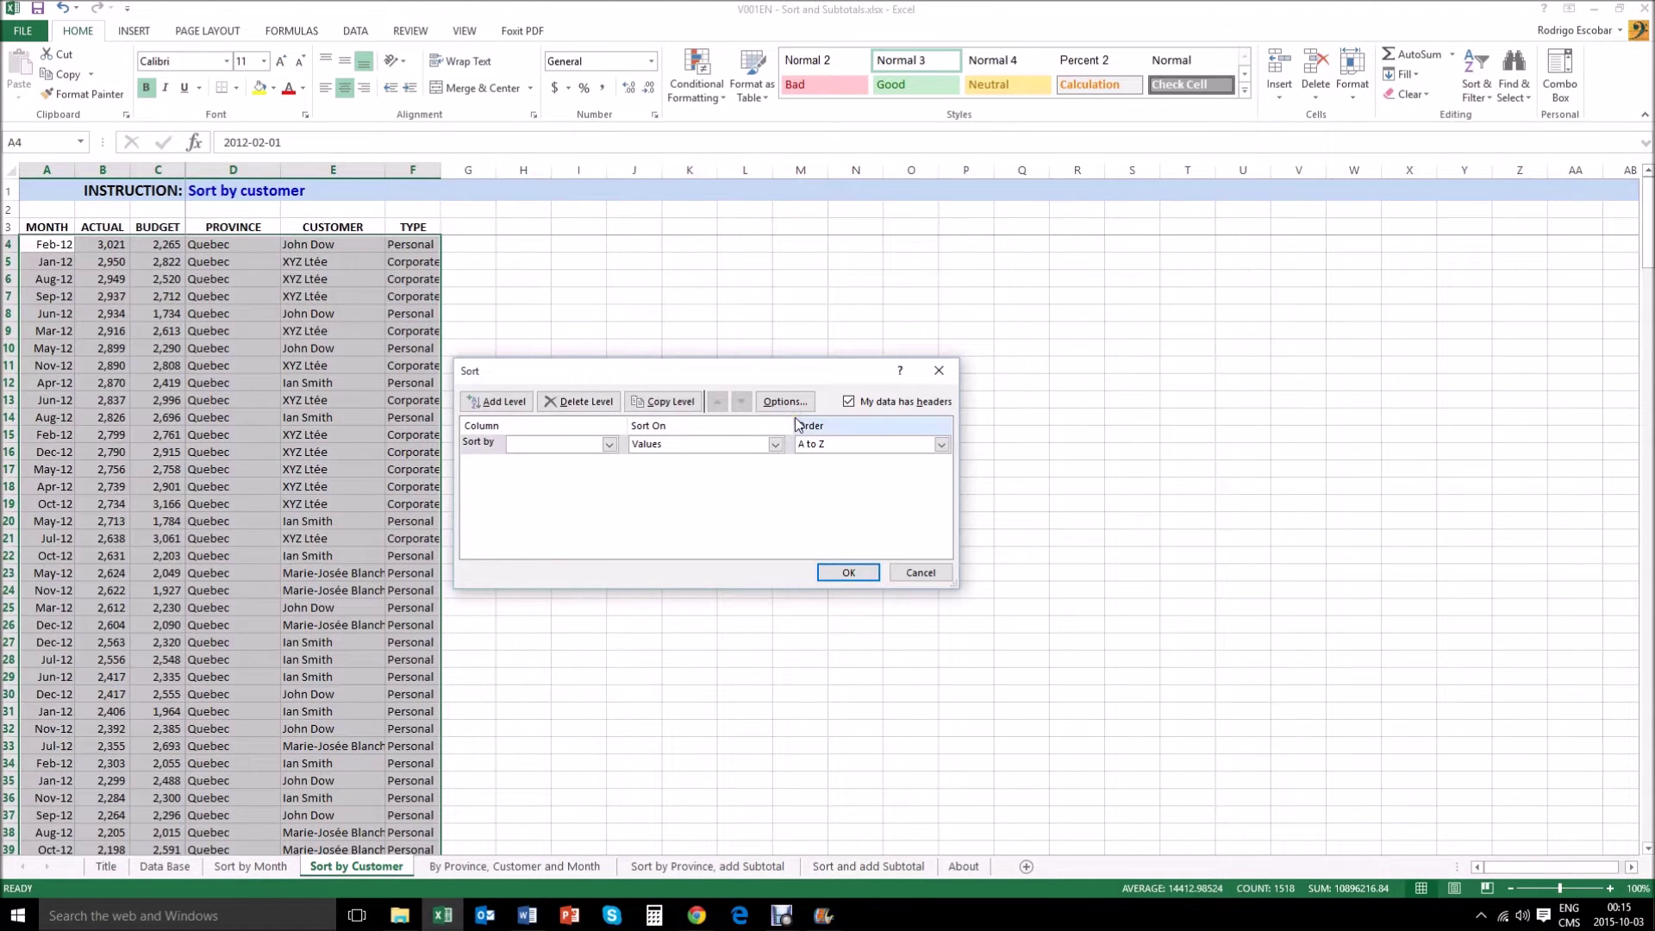
click(610, 443)
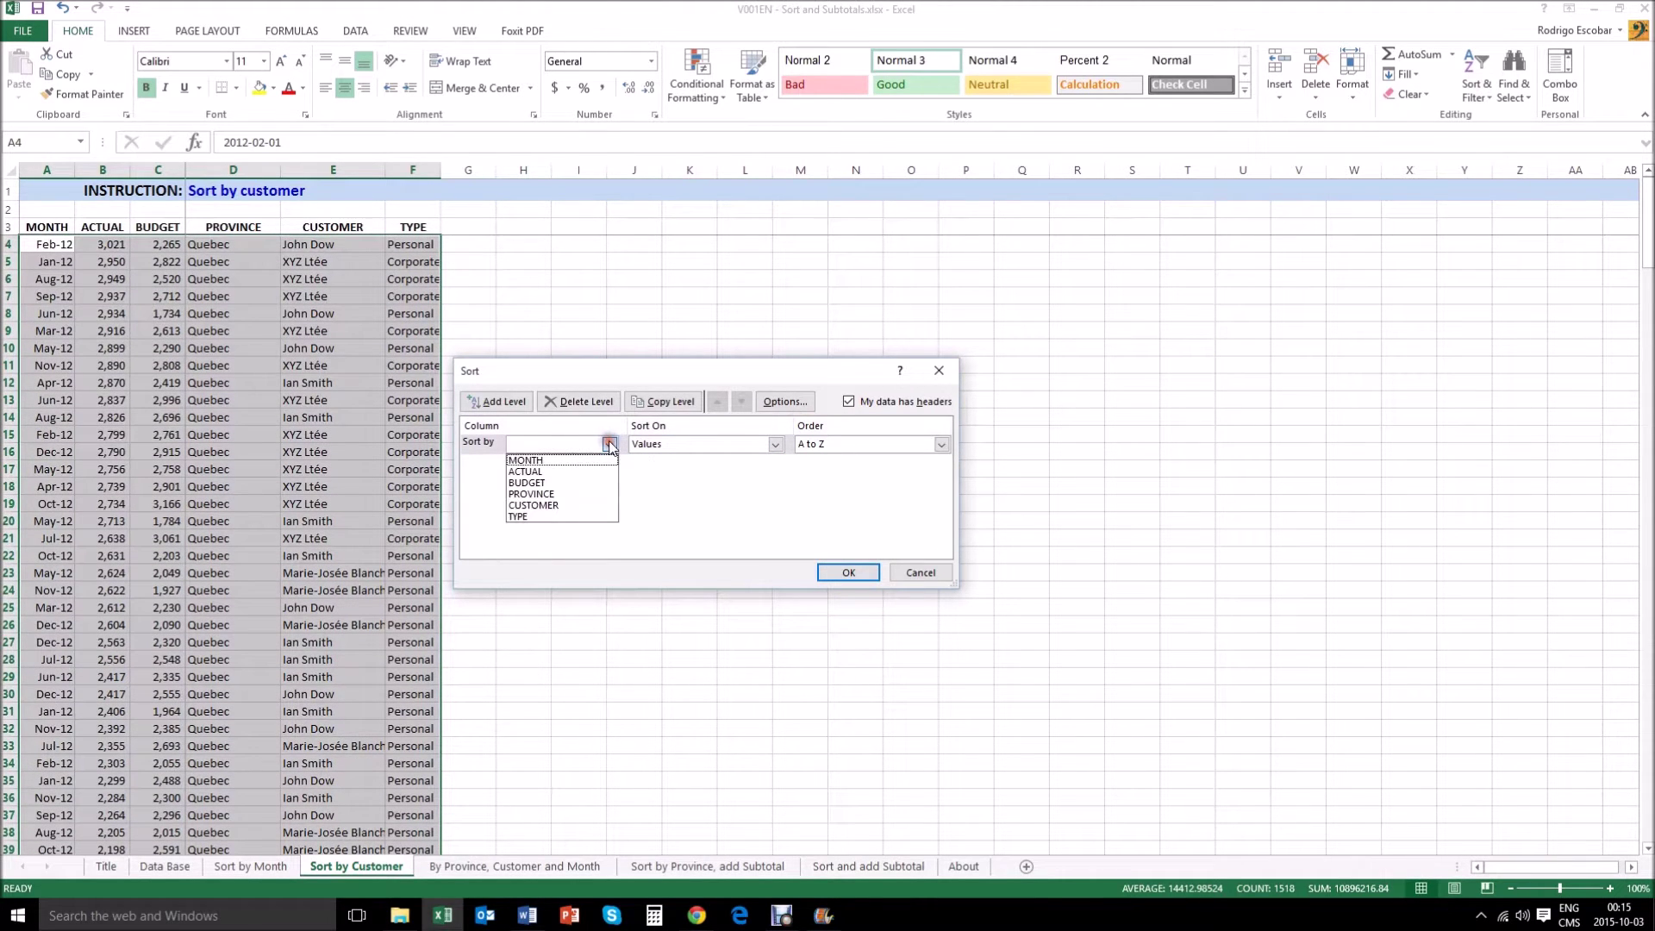
click(556, 504)
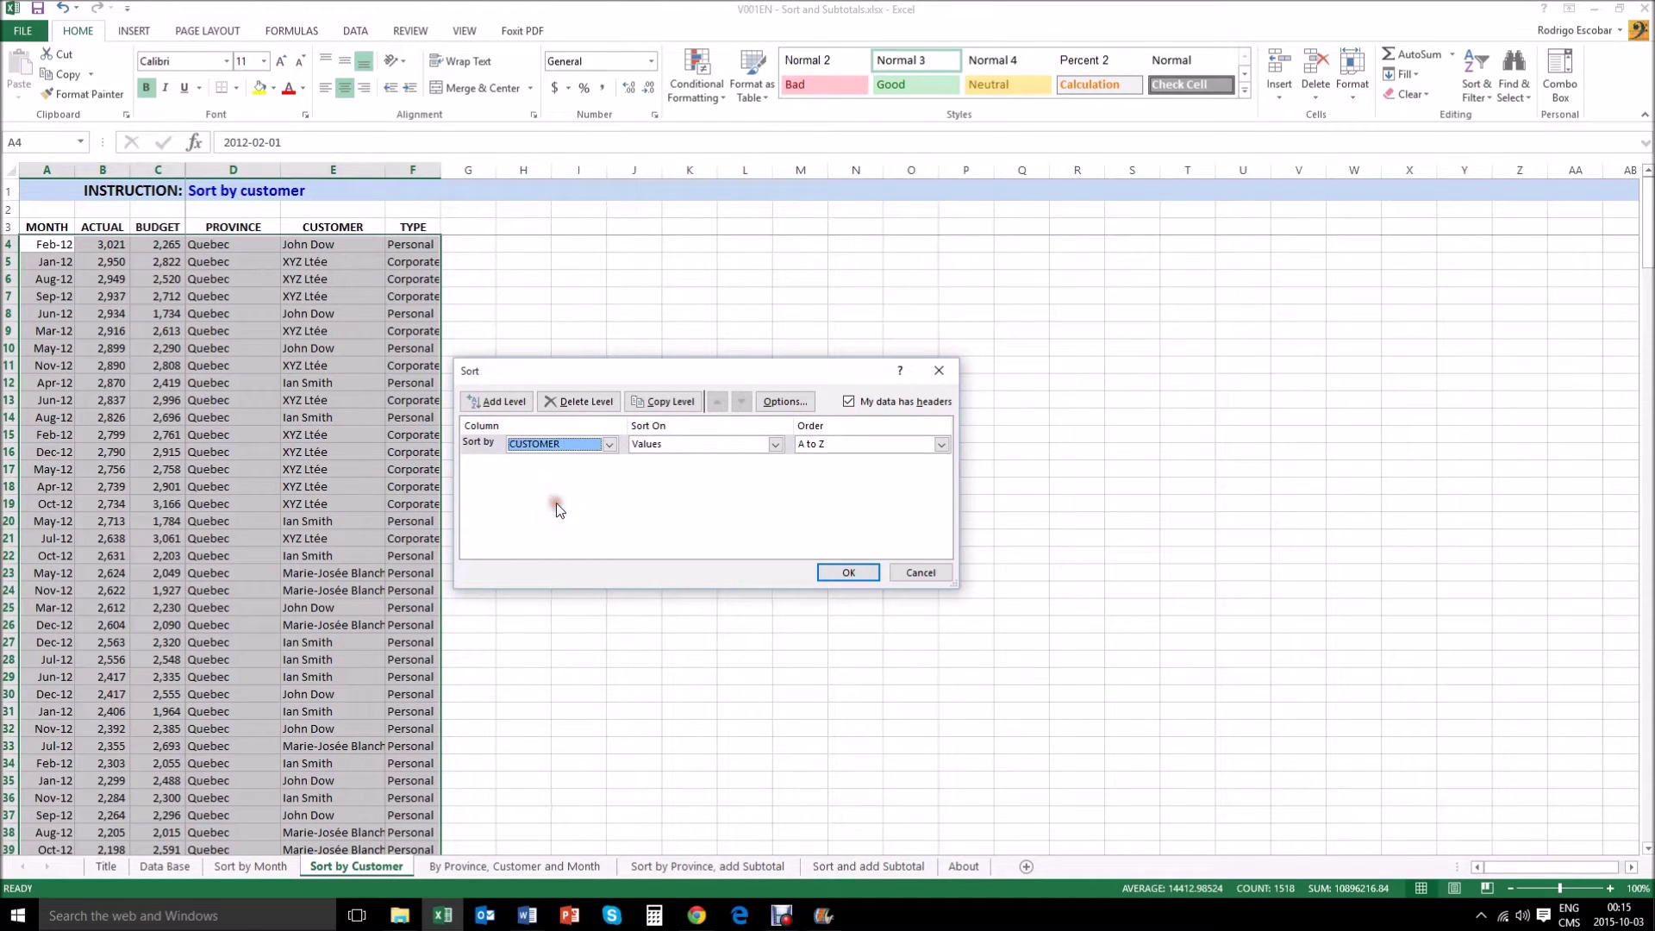
click(849, 573)
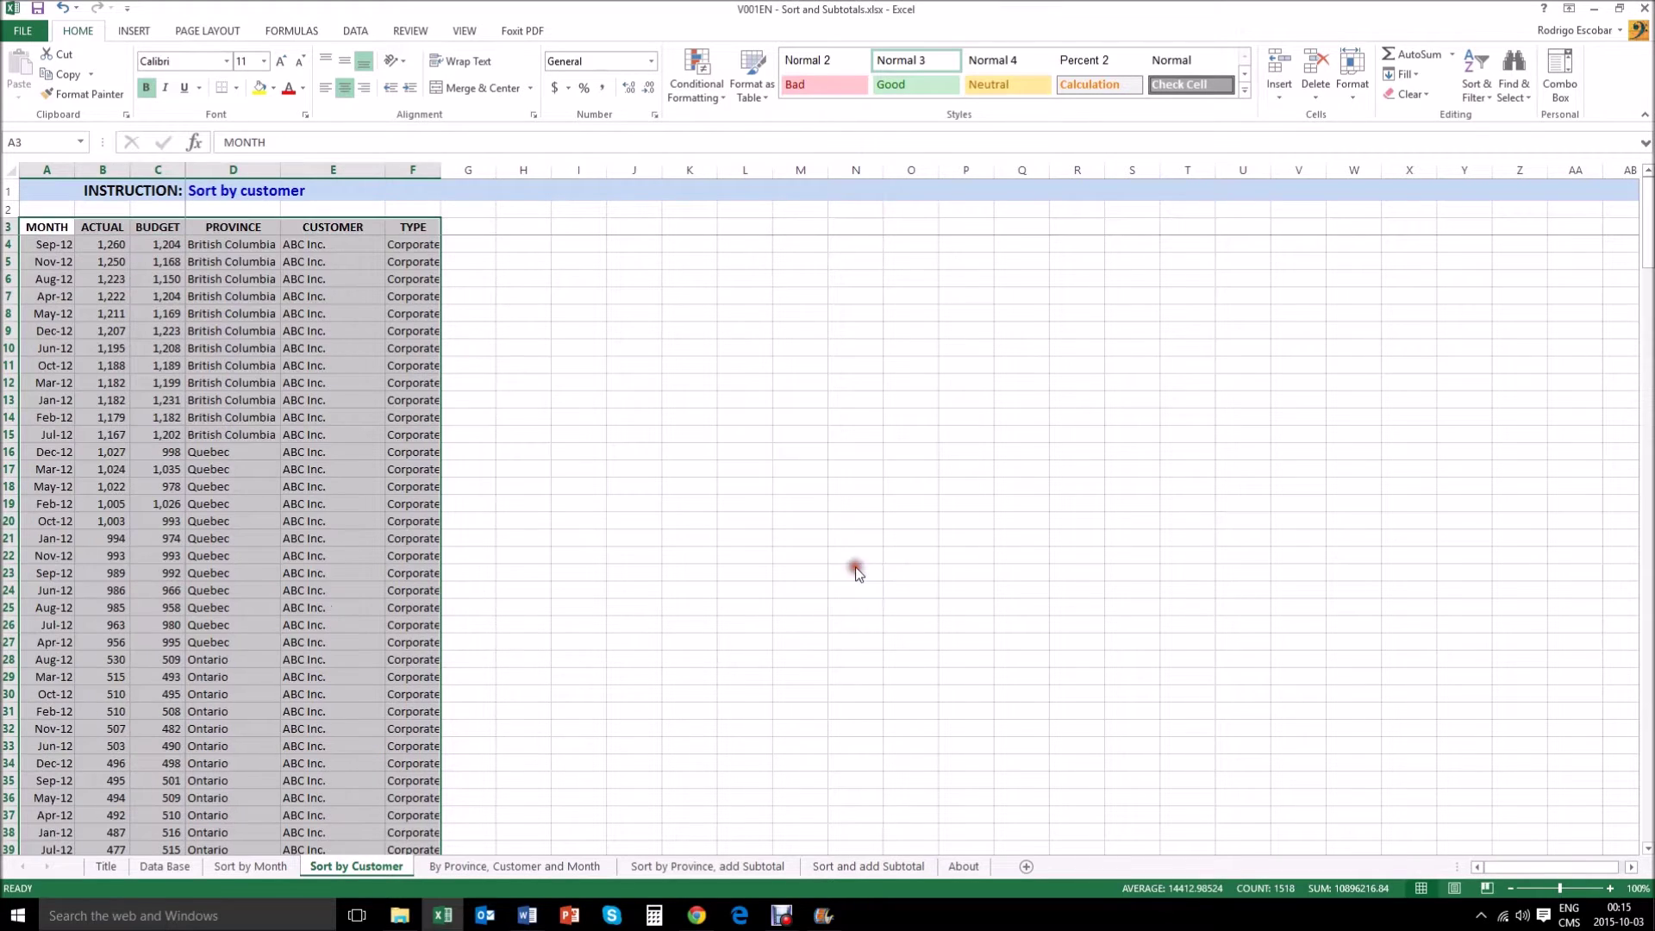
click(315, 243)
Page through the customer groups and return to the MONTH header cell A3.
key(Page_Down)
key(Page_Down)
key(Page_Down)
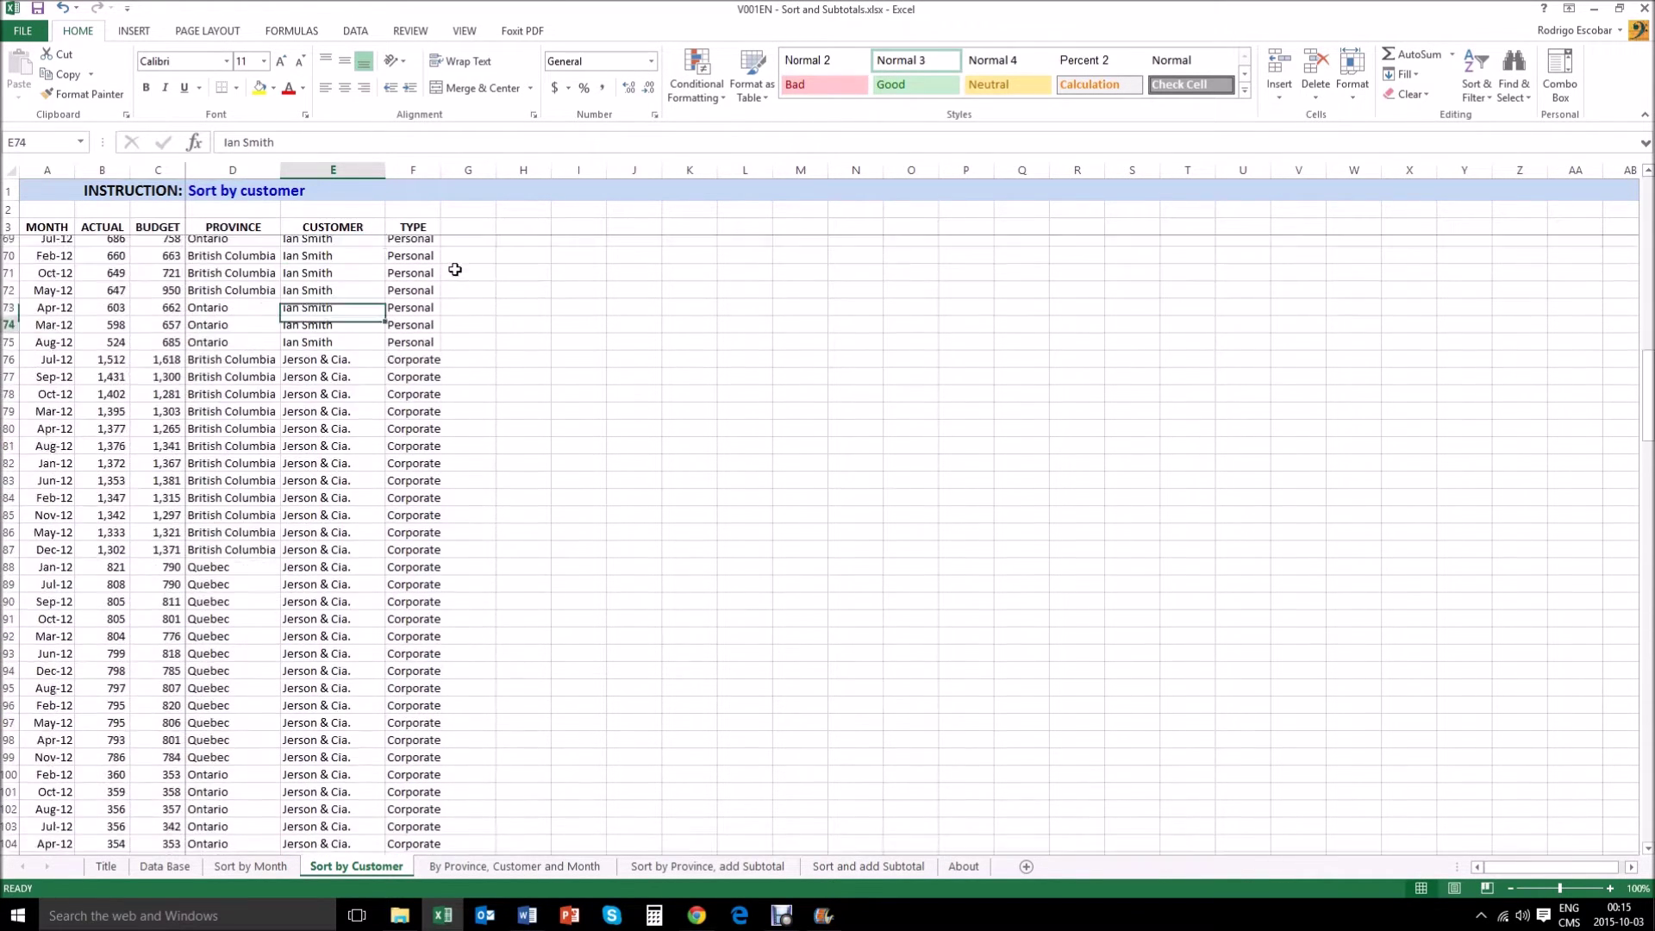
key(Page_Up)
key(Page_Up)
key(Page_Up)
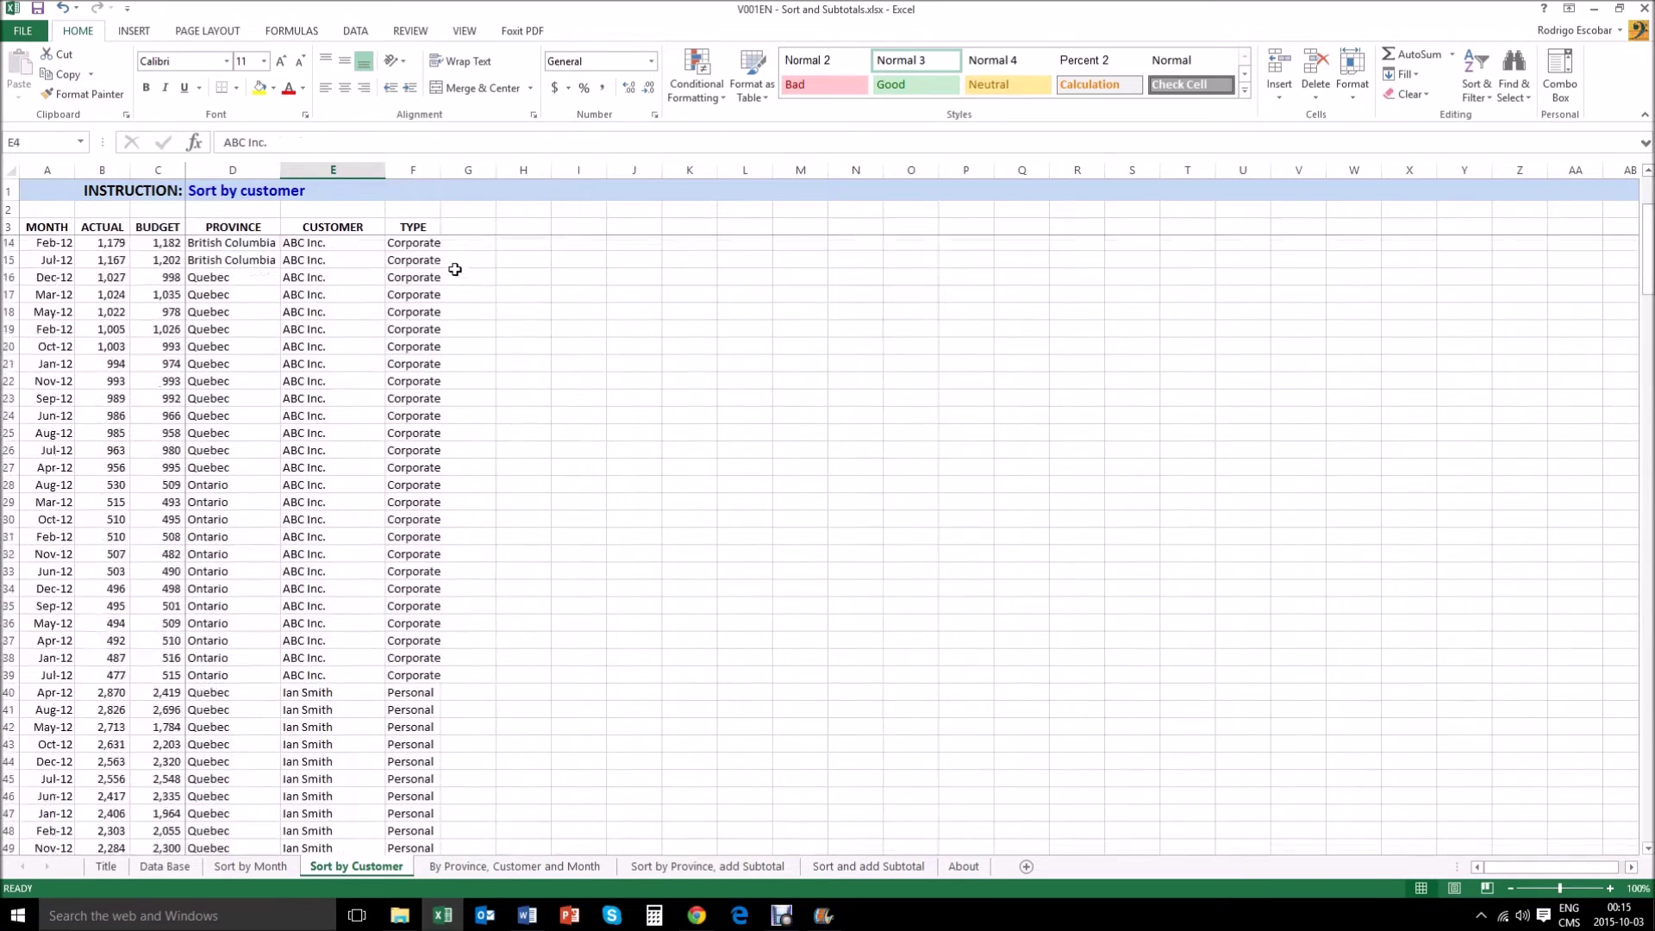
key(Left)
key(Left)
key(Left)
key(Left)
key(Up)
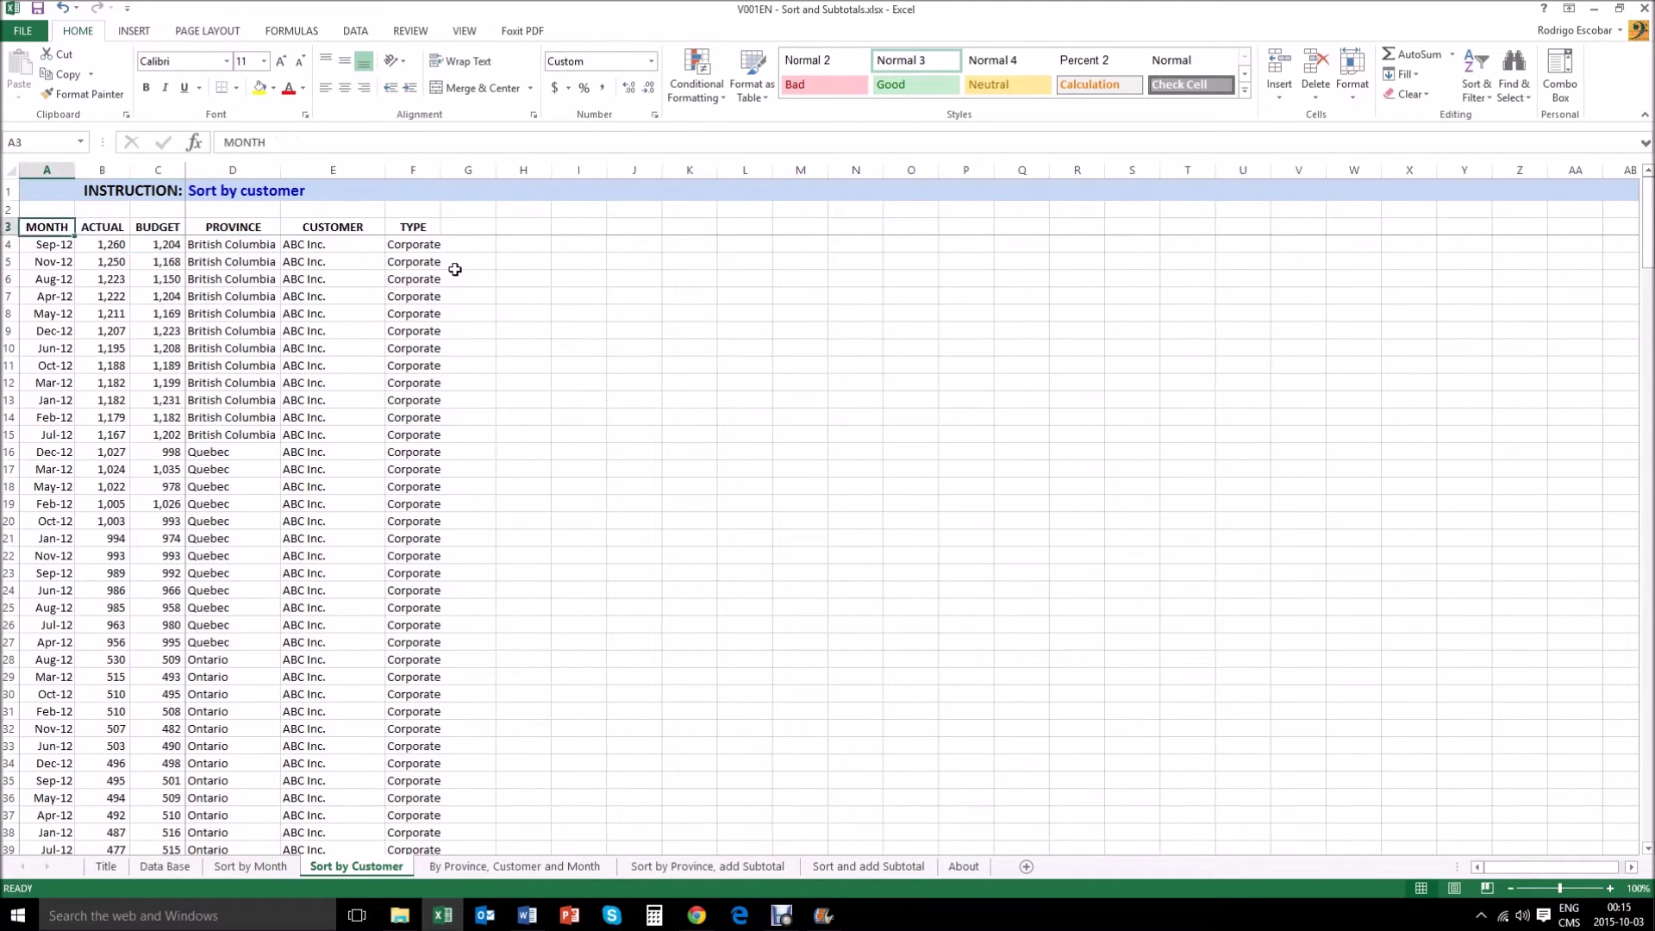
key(Up)
key(Down)
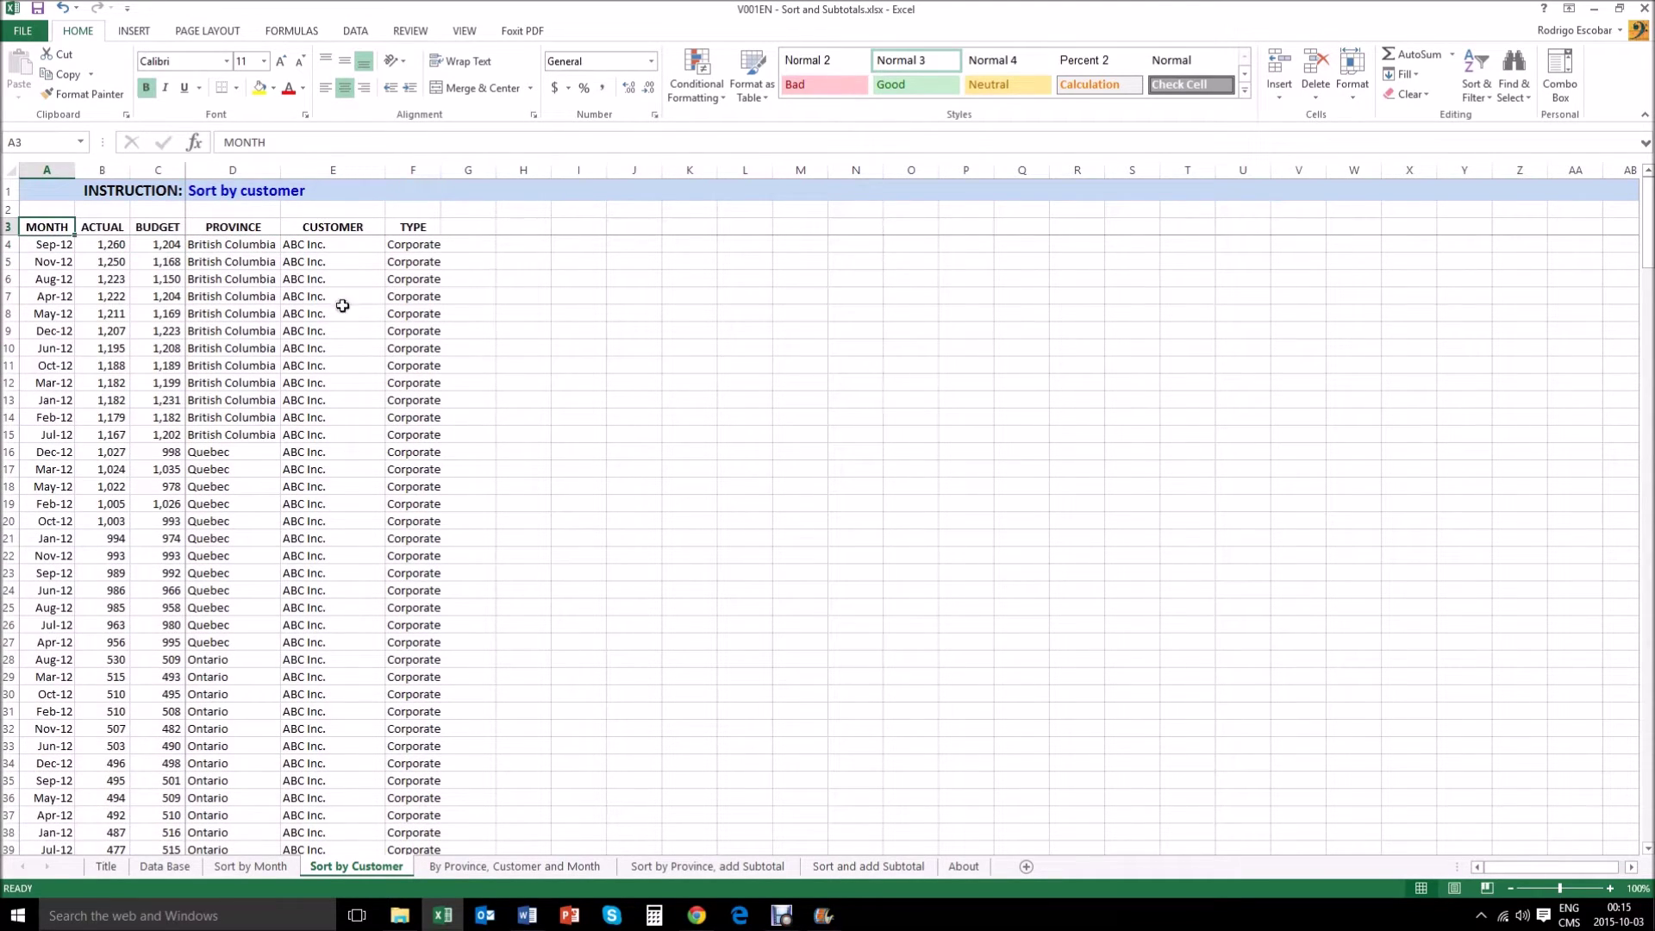
Select the By Province, Customer and Month table A3:F255 and open Sort & Filter.
click(490, 867)
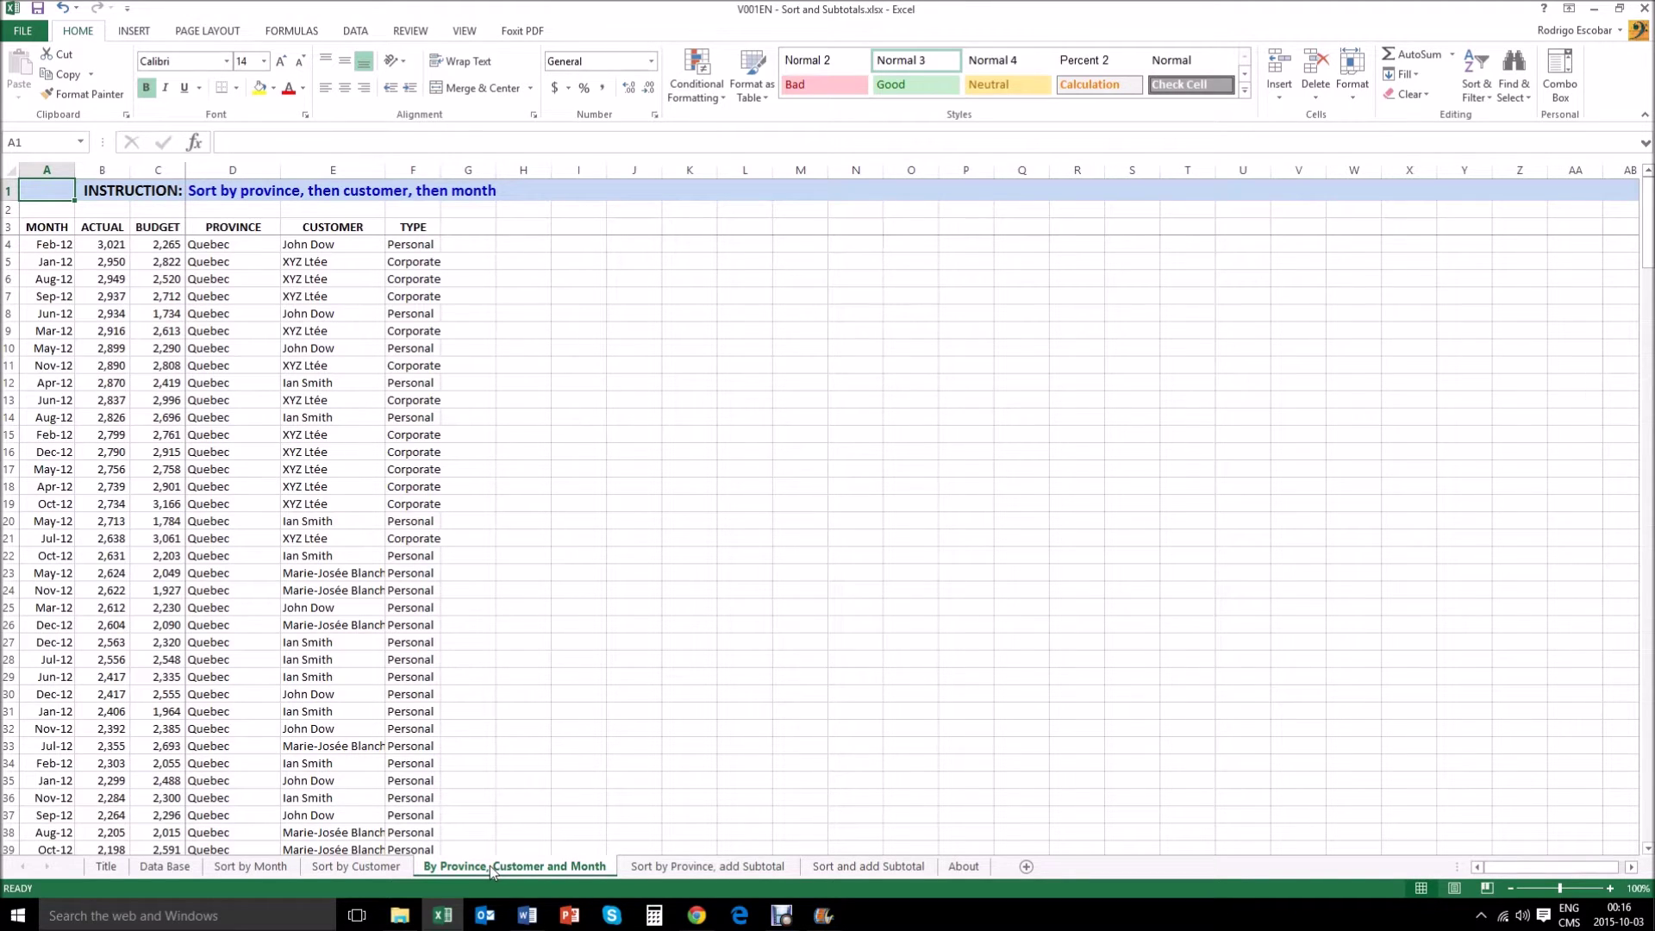
key(Down)
key(Down)
key(shift+Right)
key(shift+Right)
key(shift+Right)
key(shift+Right)
key(shift+Right)
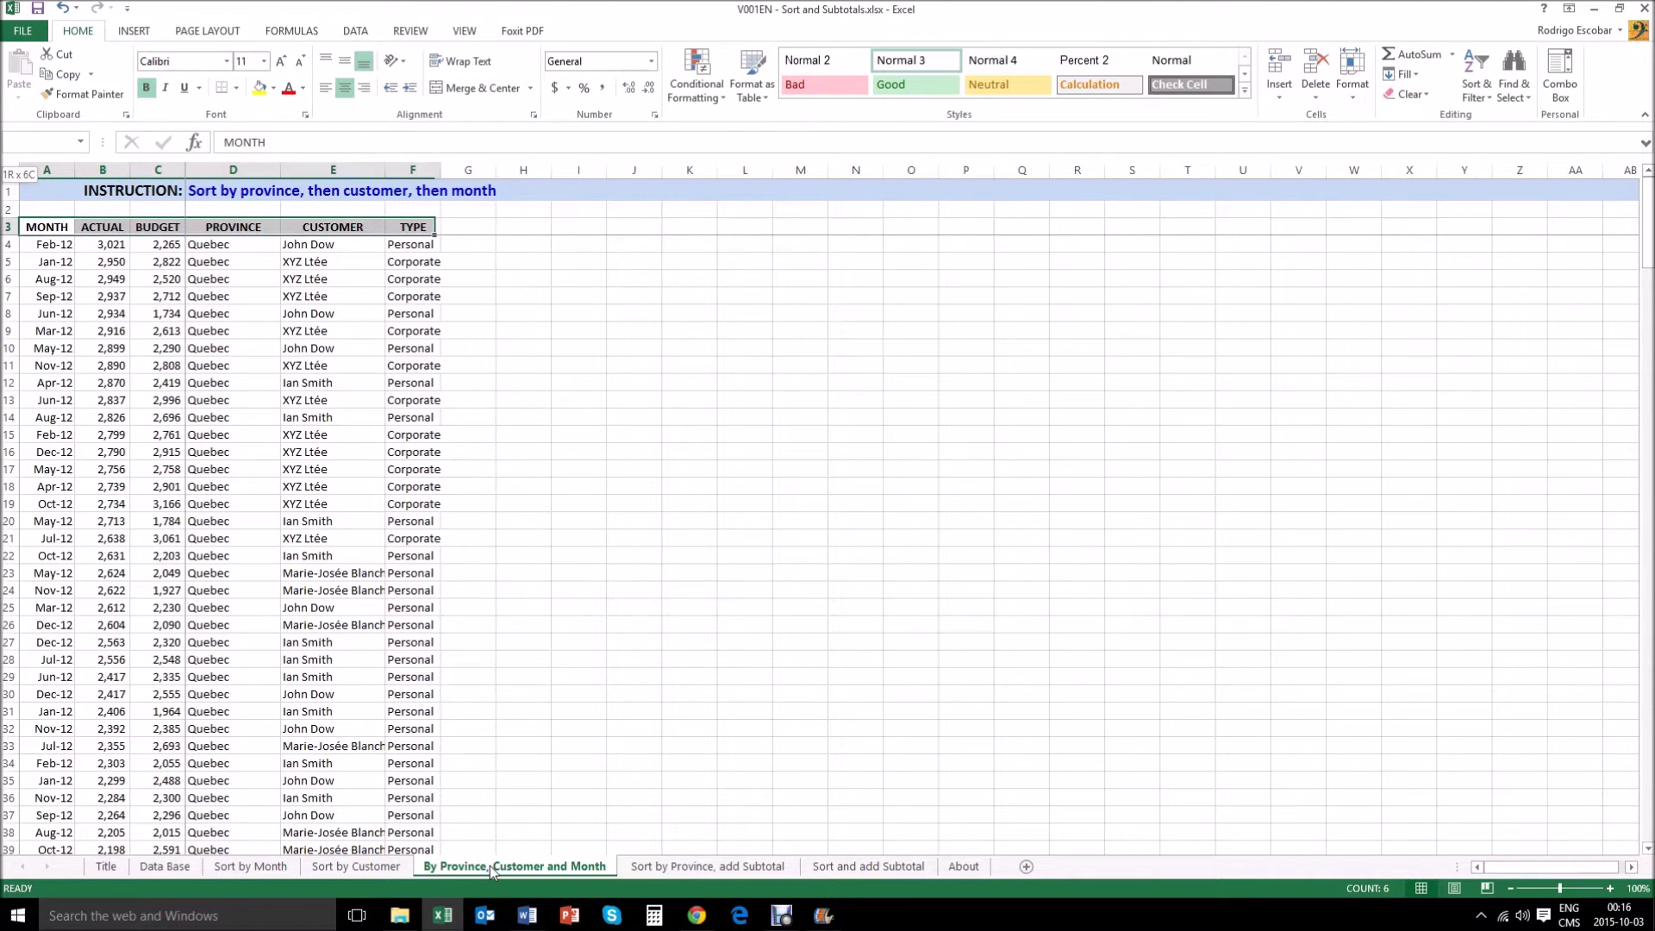
key(ctrl+shift+Down)
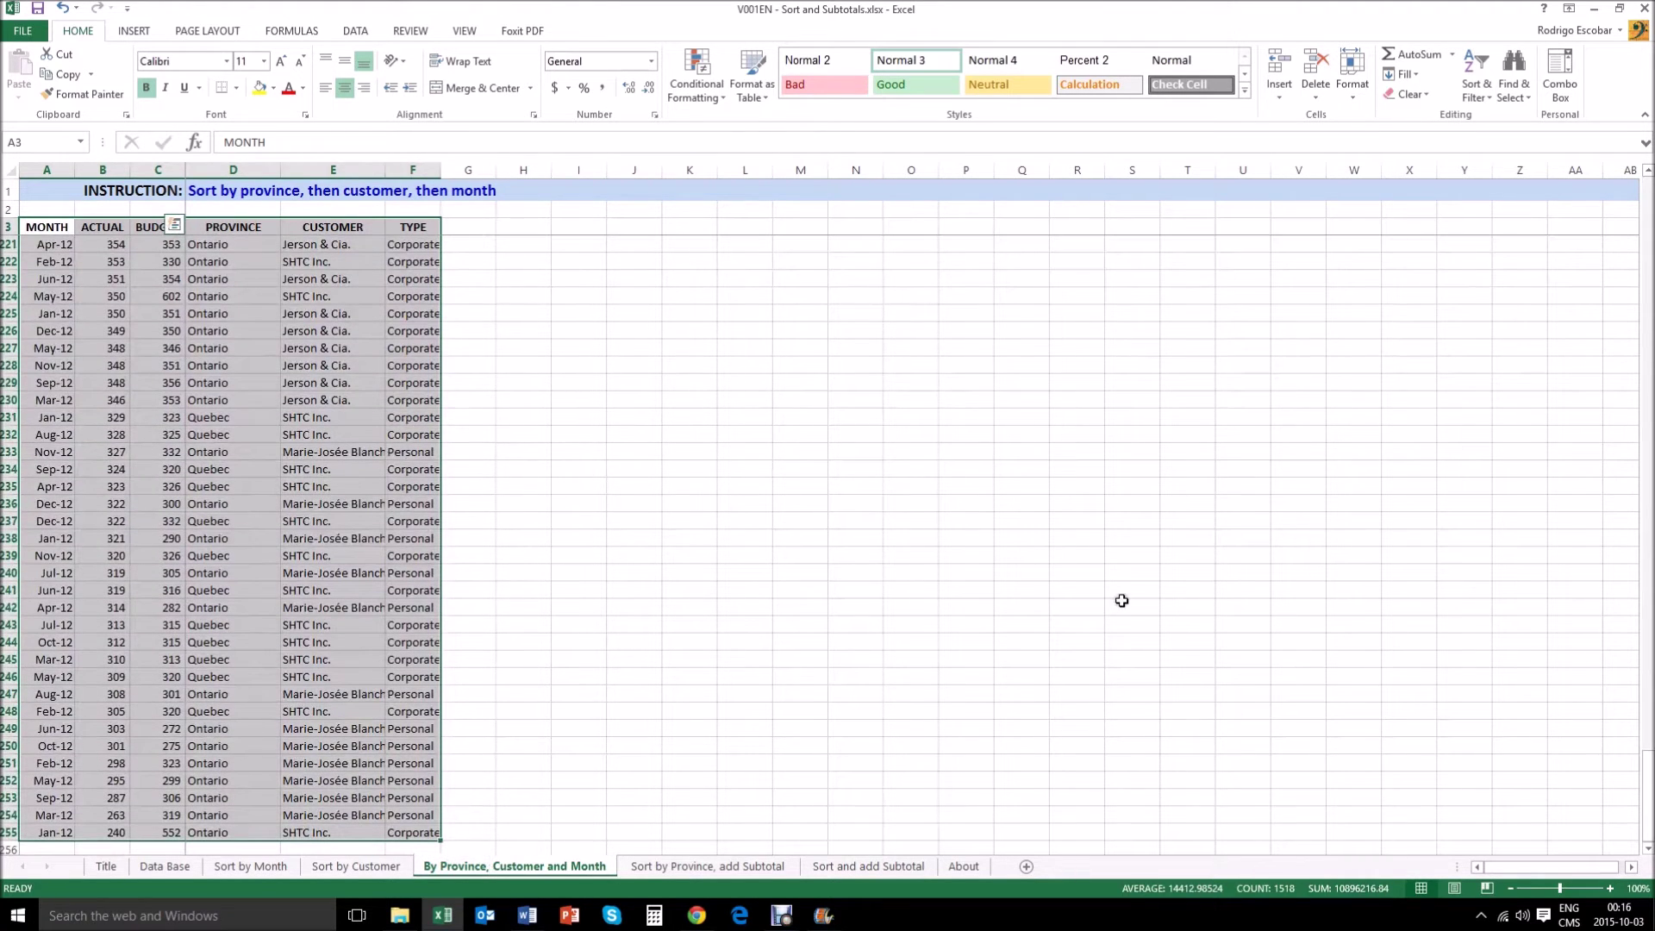
click(1477, 76)
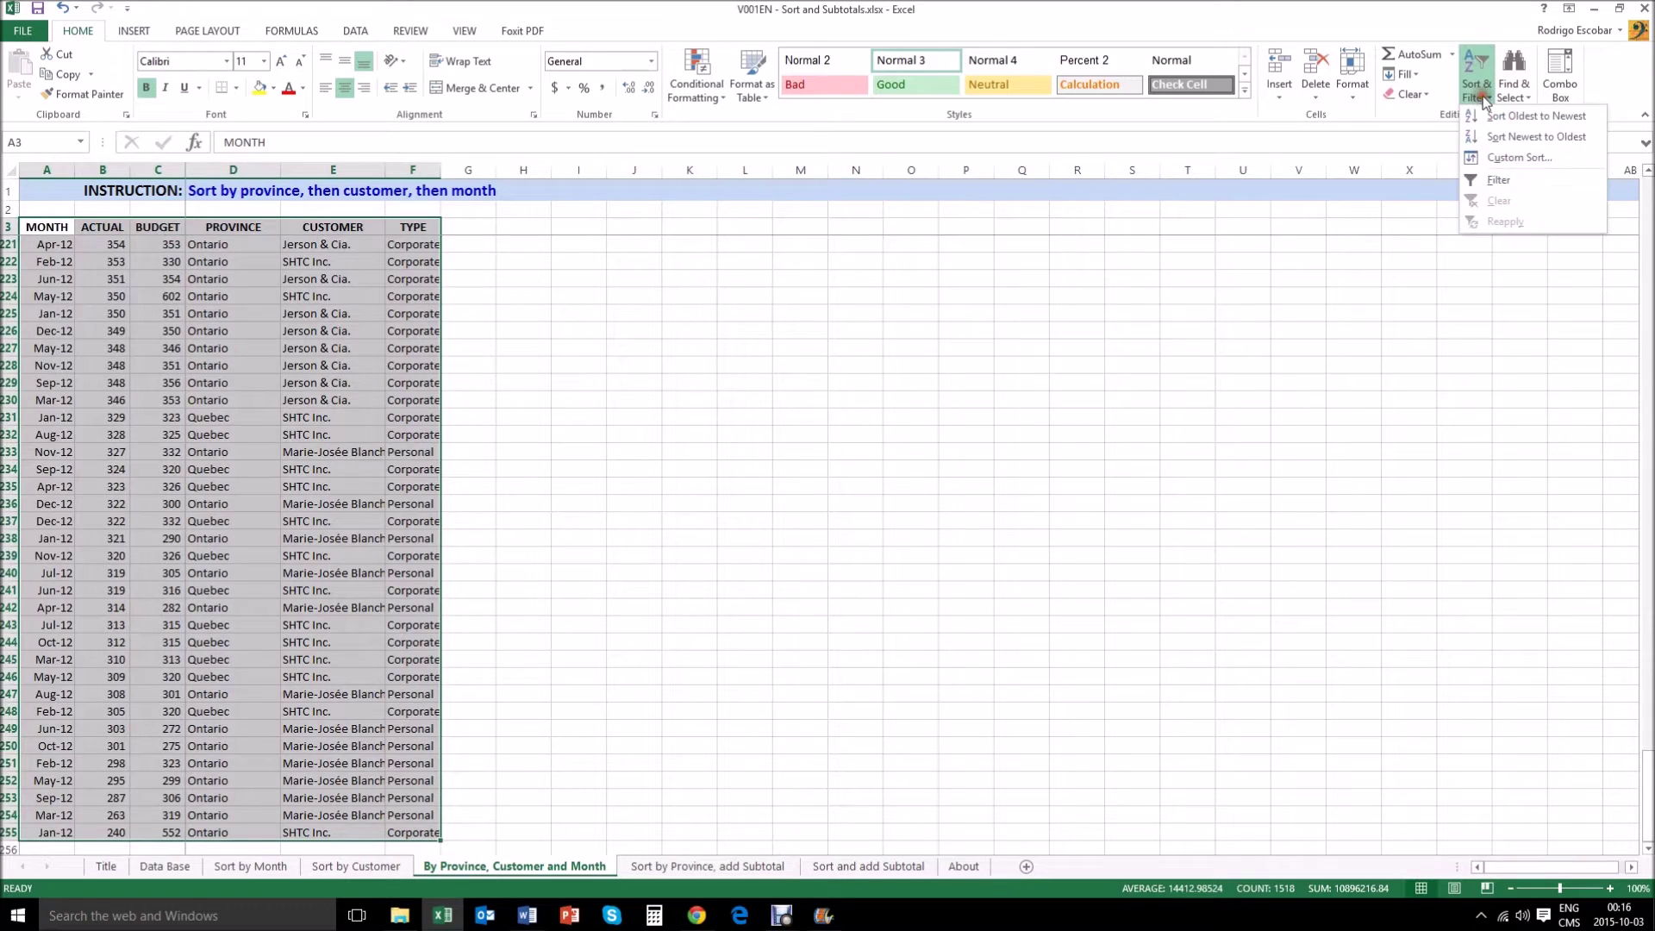
Sort by PROVINCE, then CUSTOMER, then MONTH oldest to newest.
click(1498, 154)
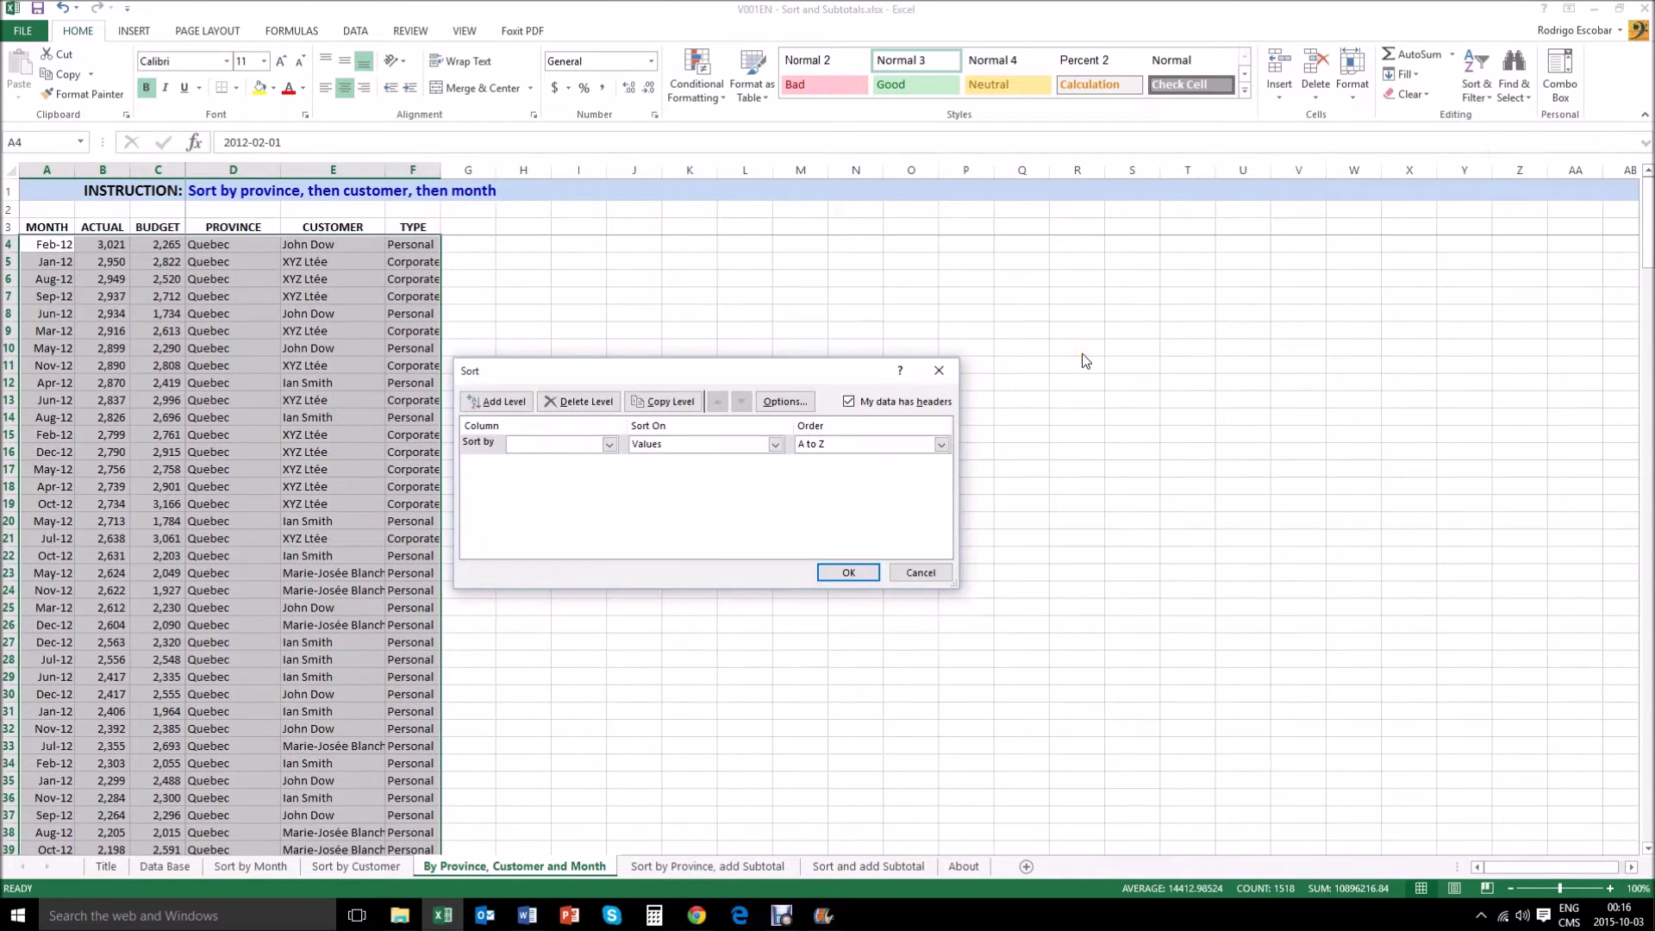
click(609, 444)
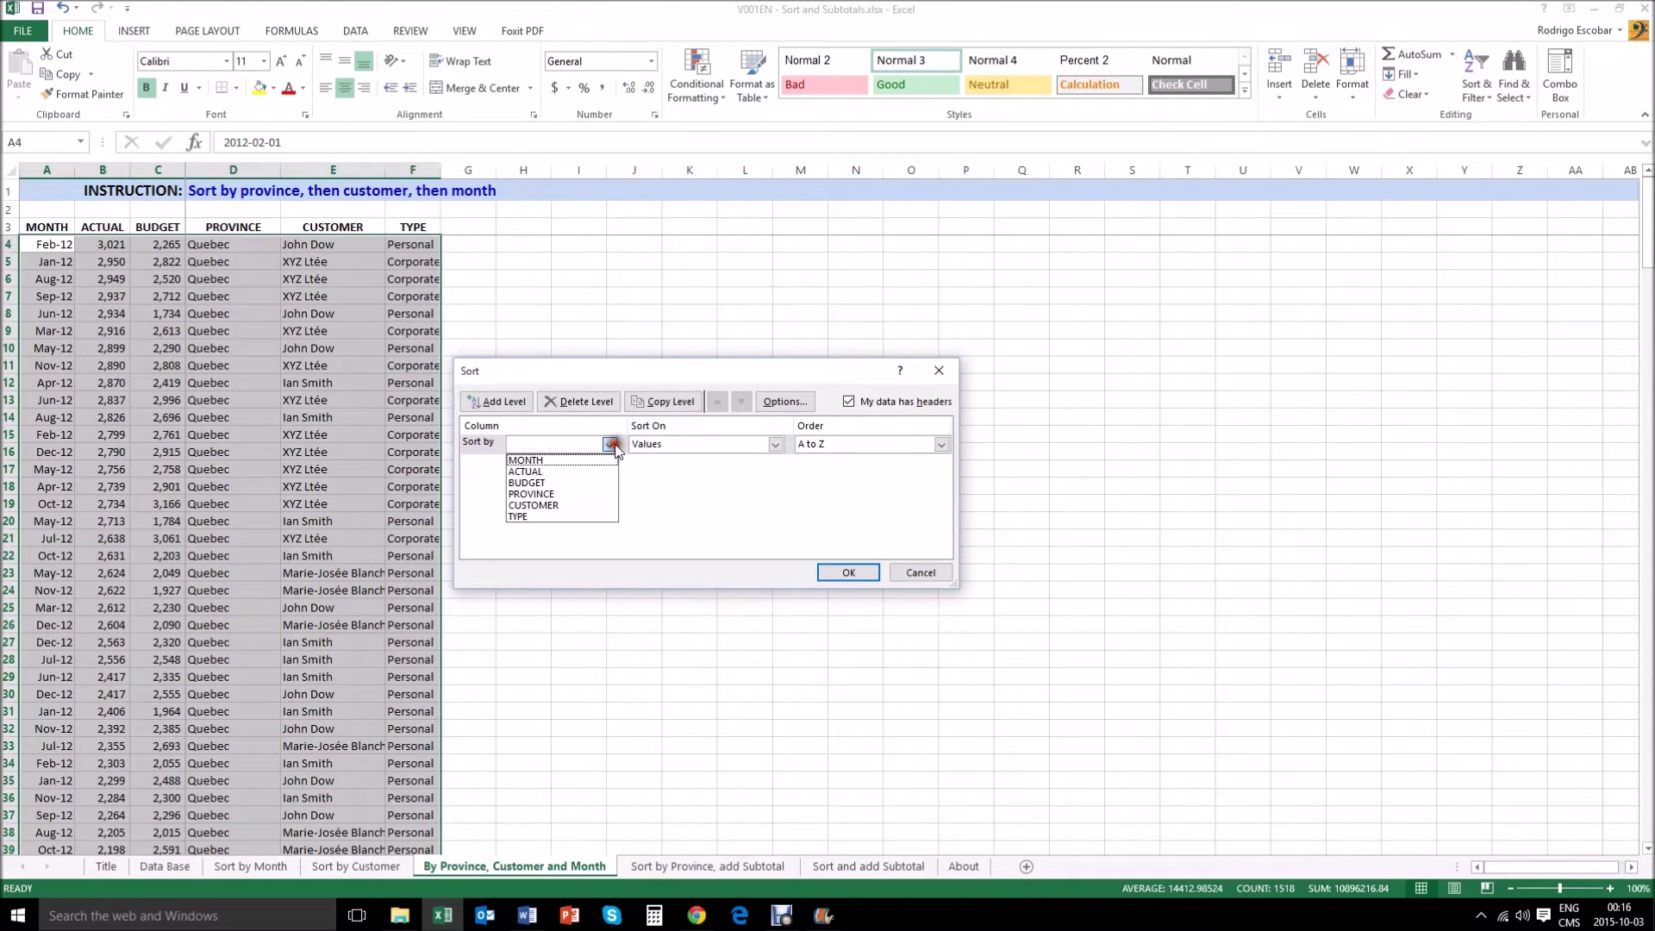
click(557, 493)
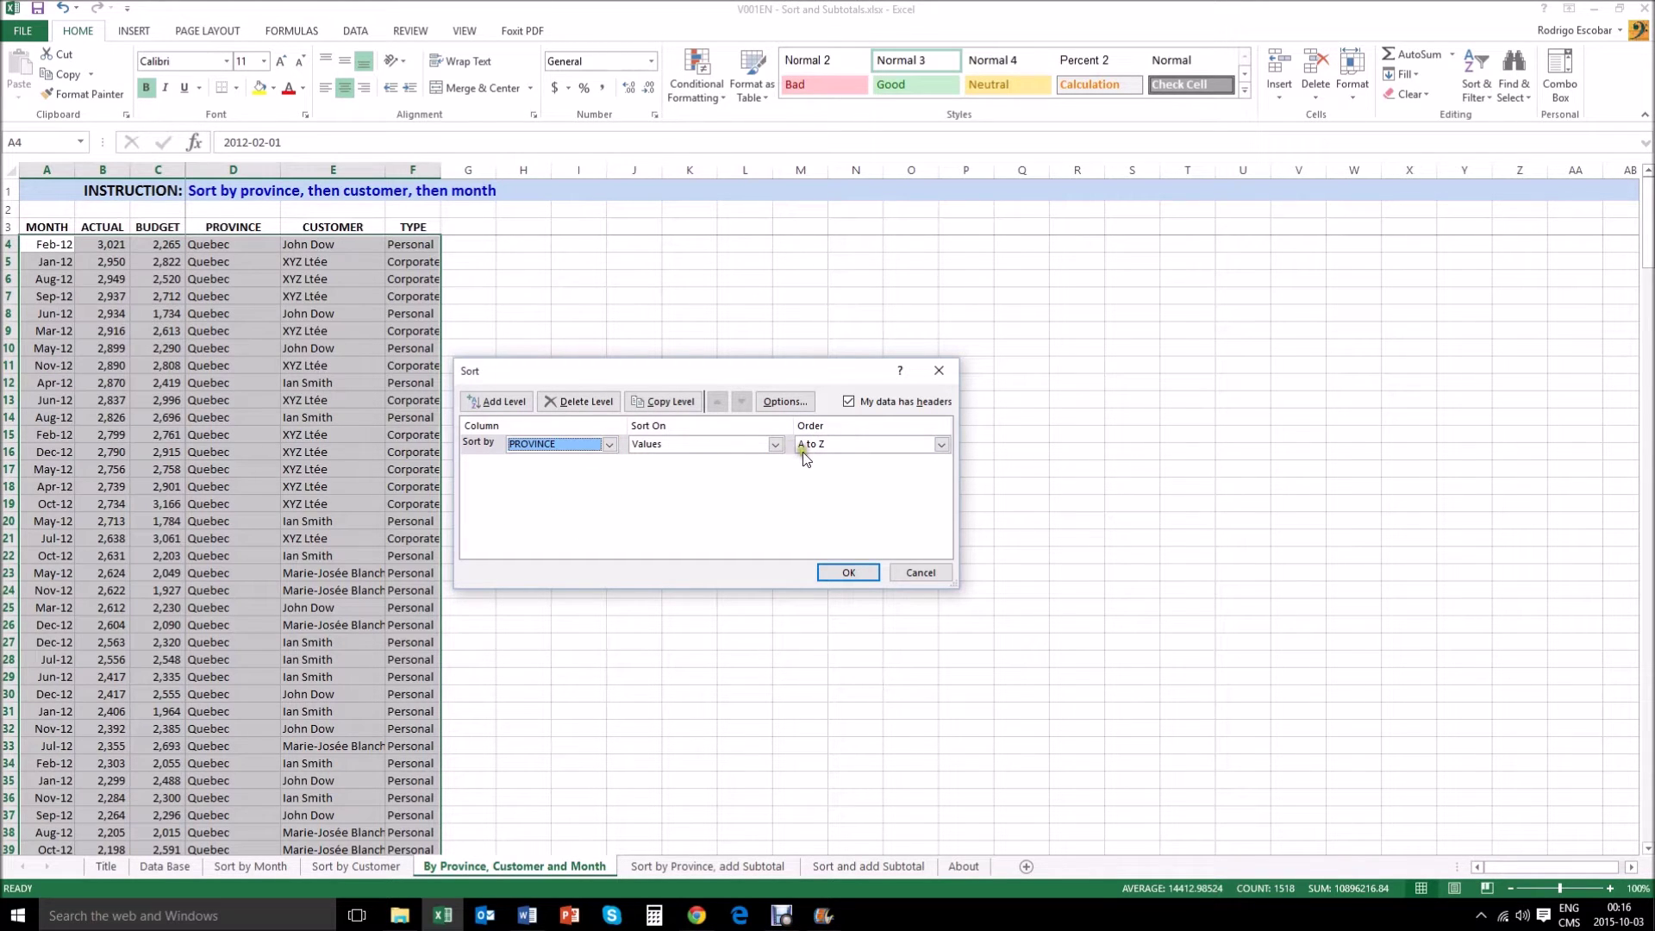
click(495, 402)
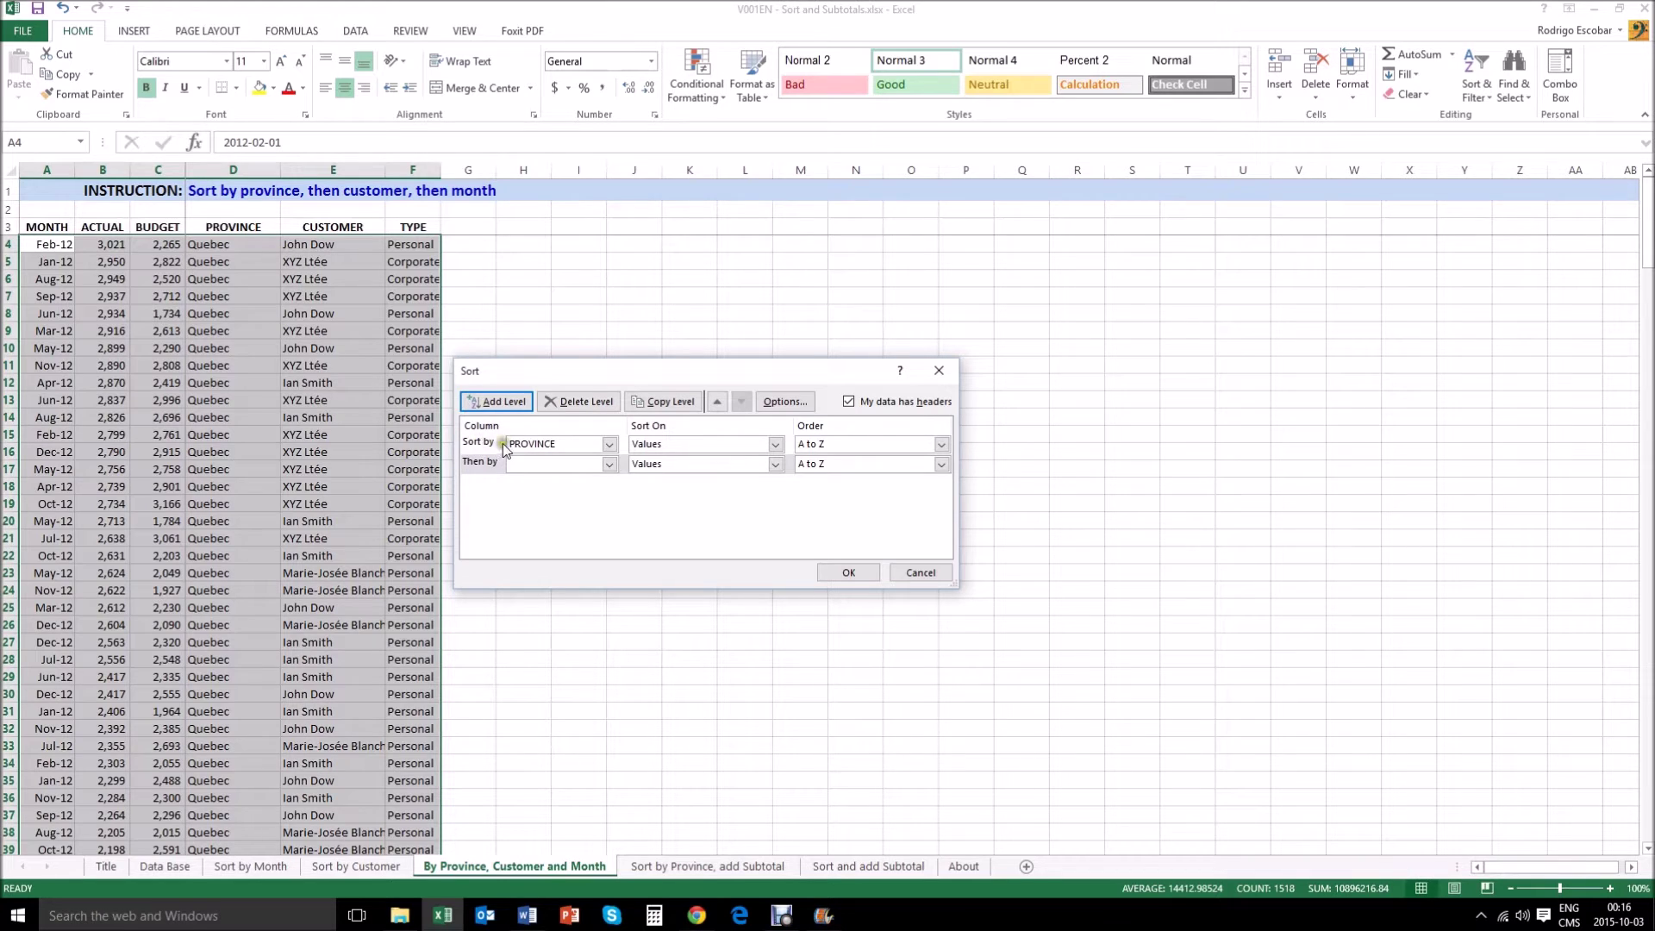
click(603, 467)
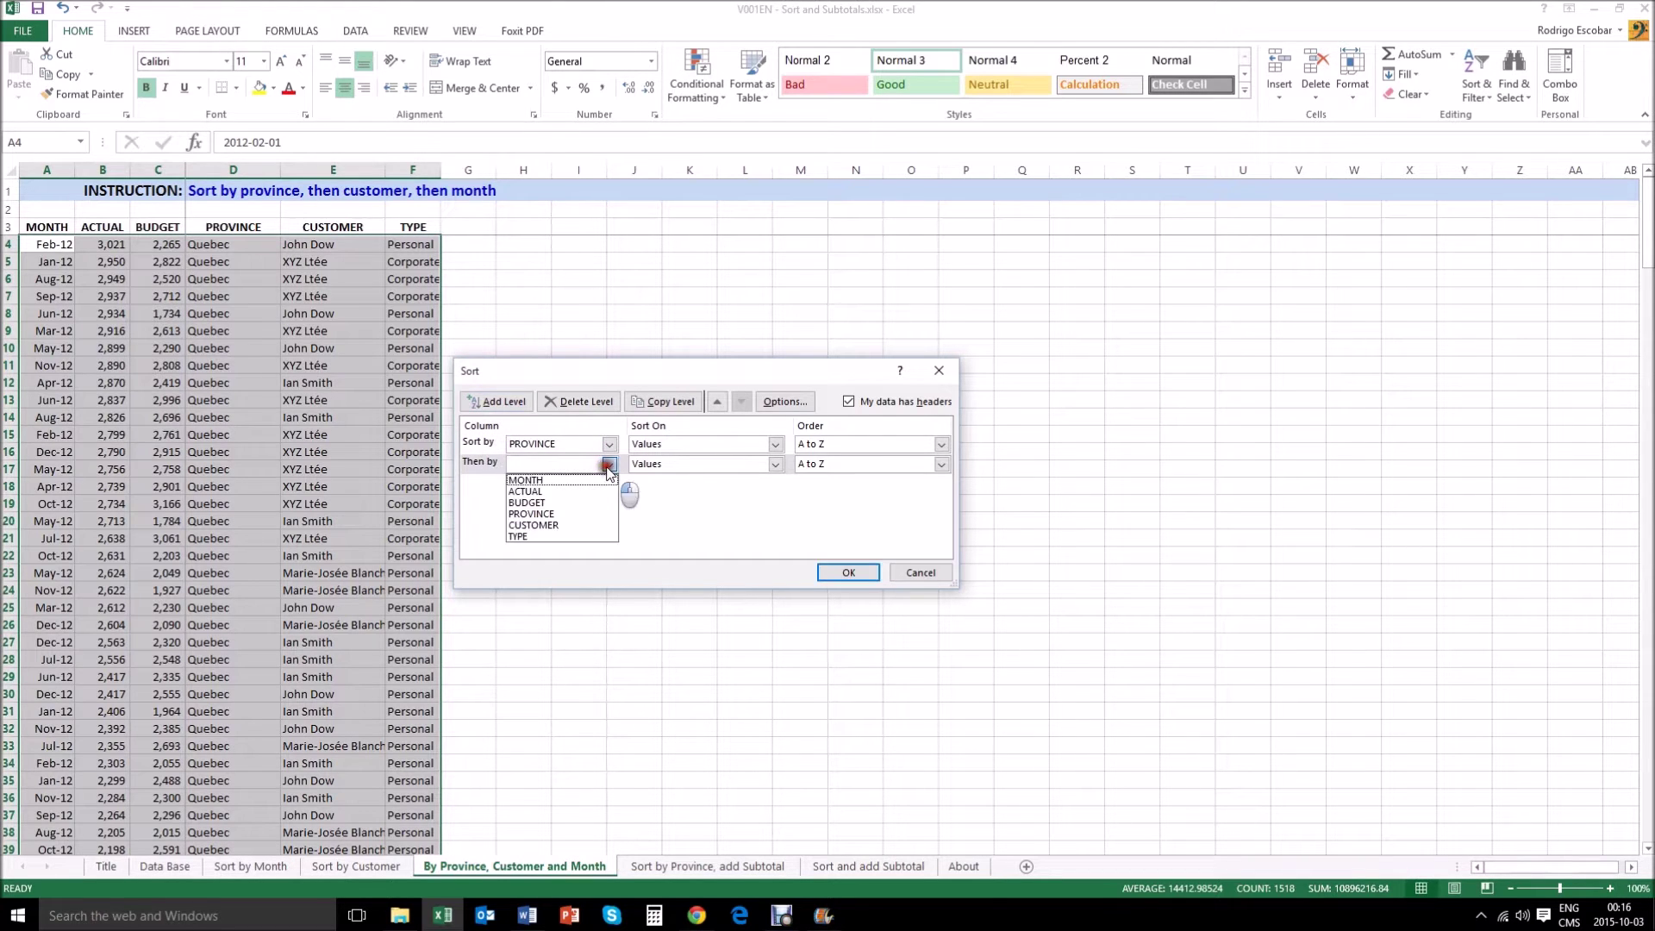
click(552, 524)
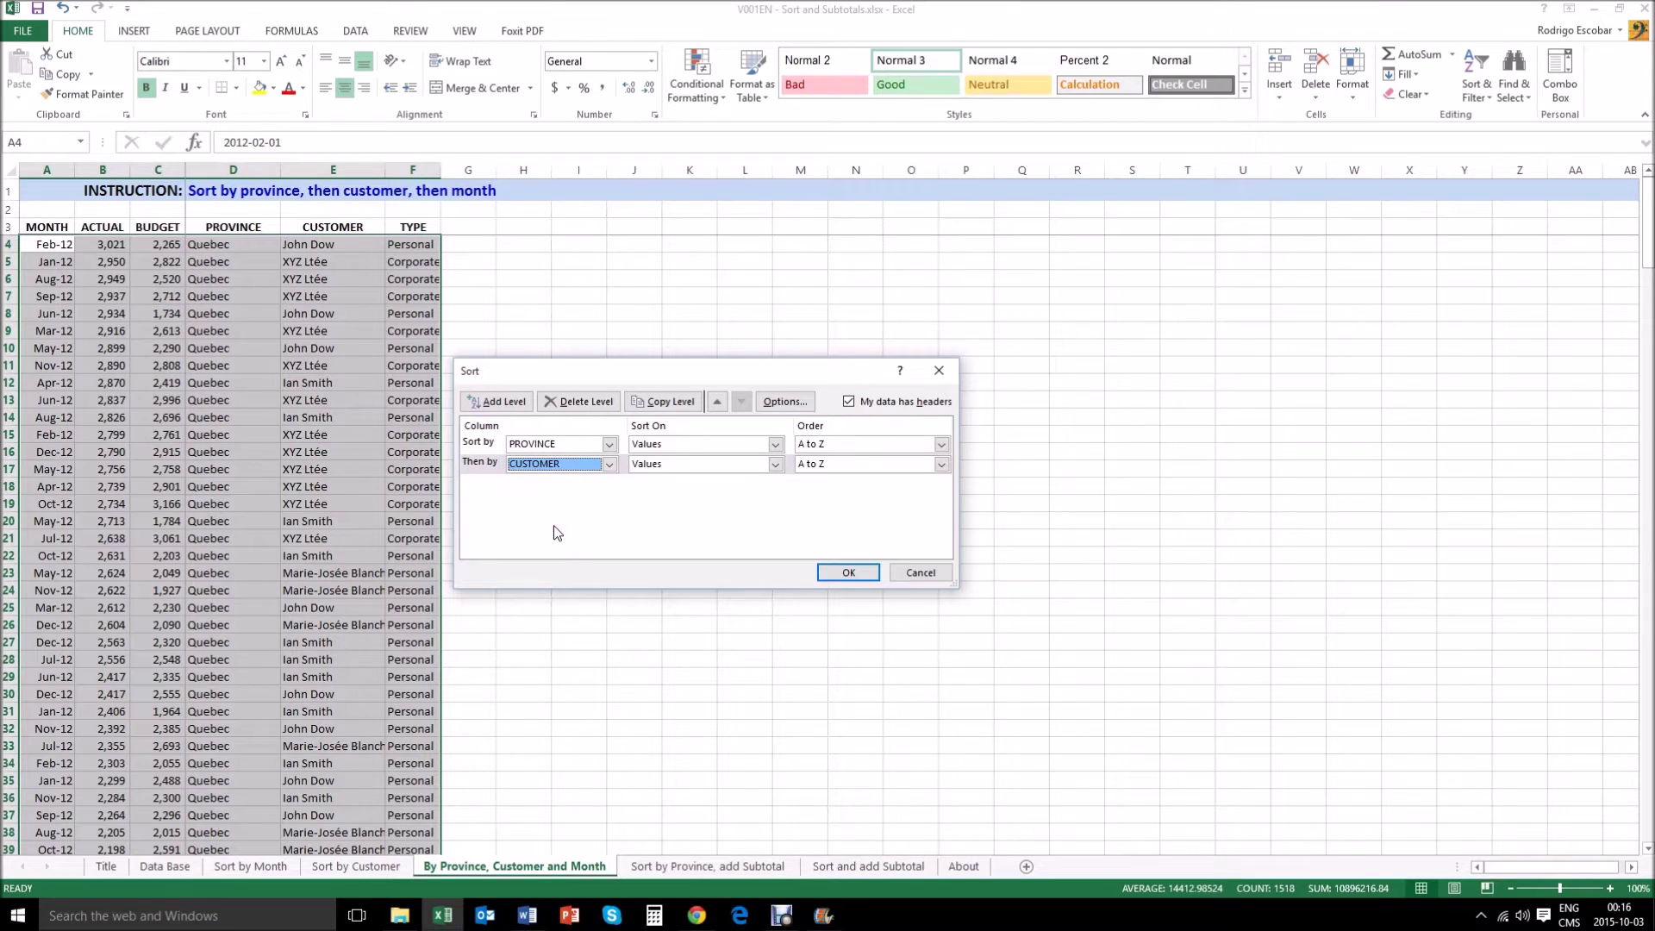
click(500, 401)
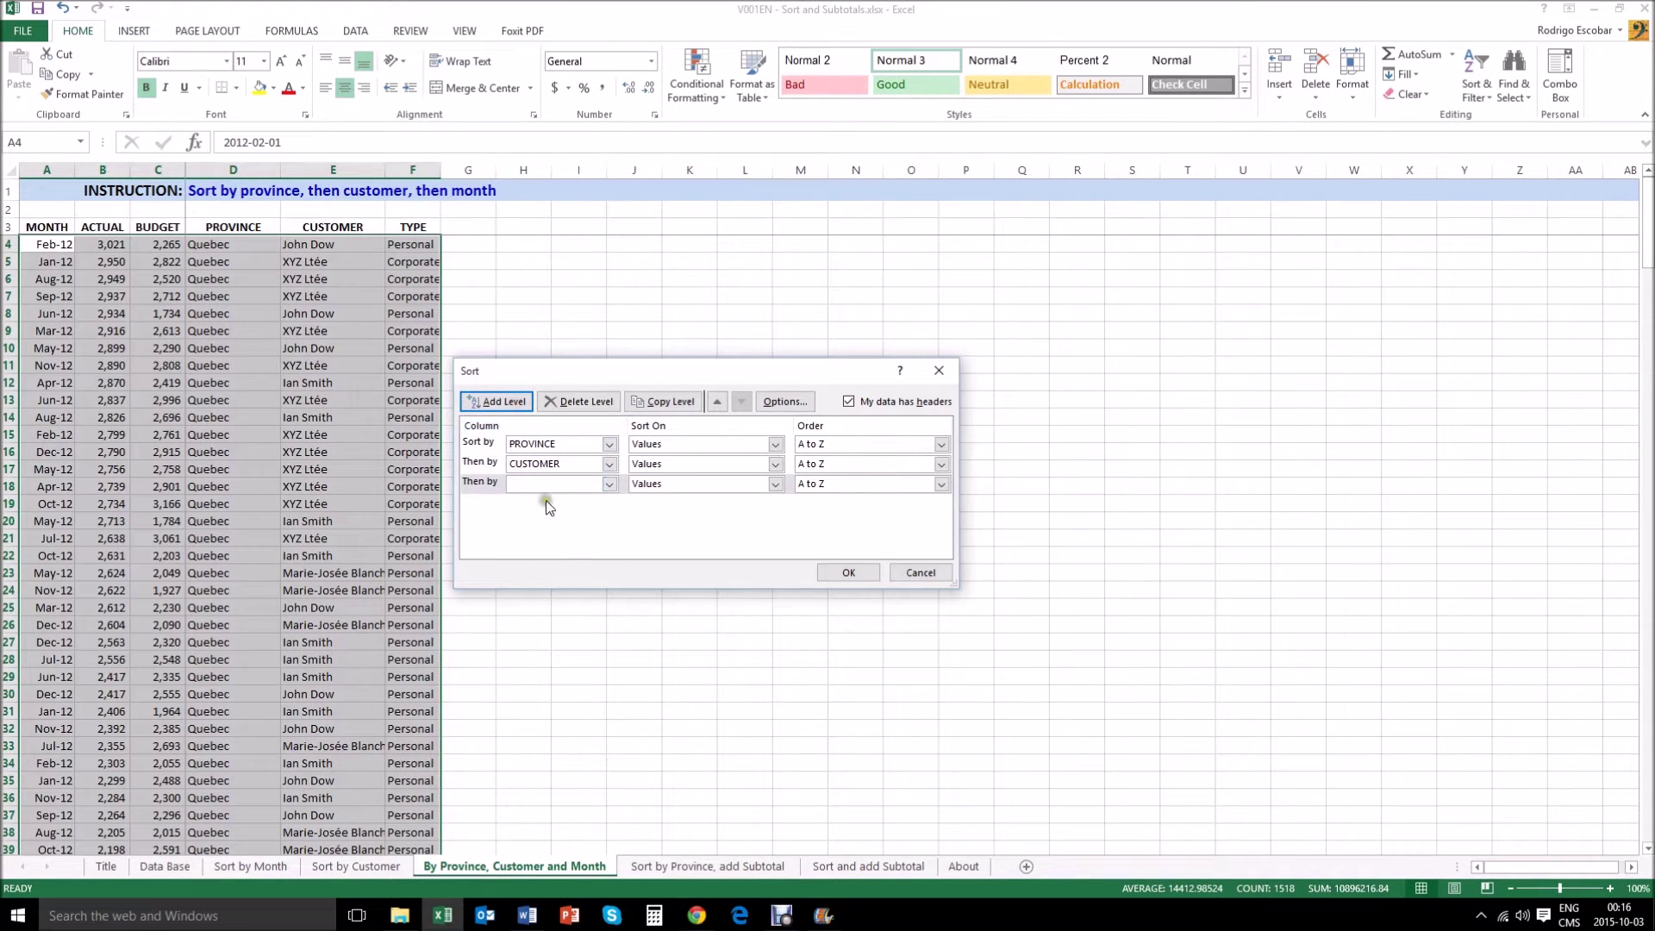
click(609, 487)
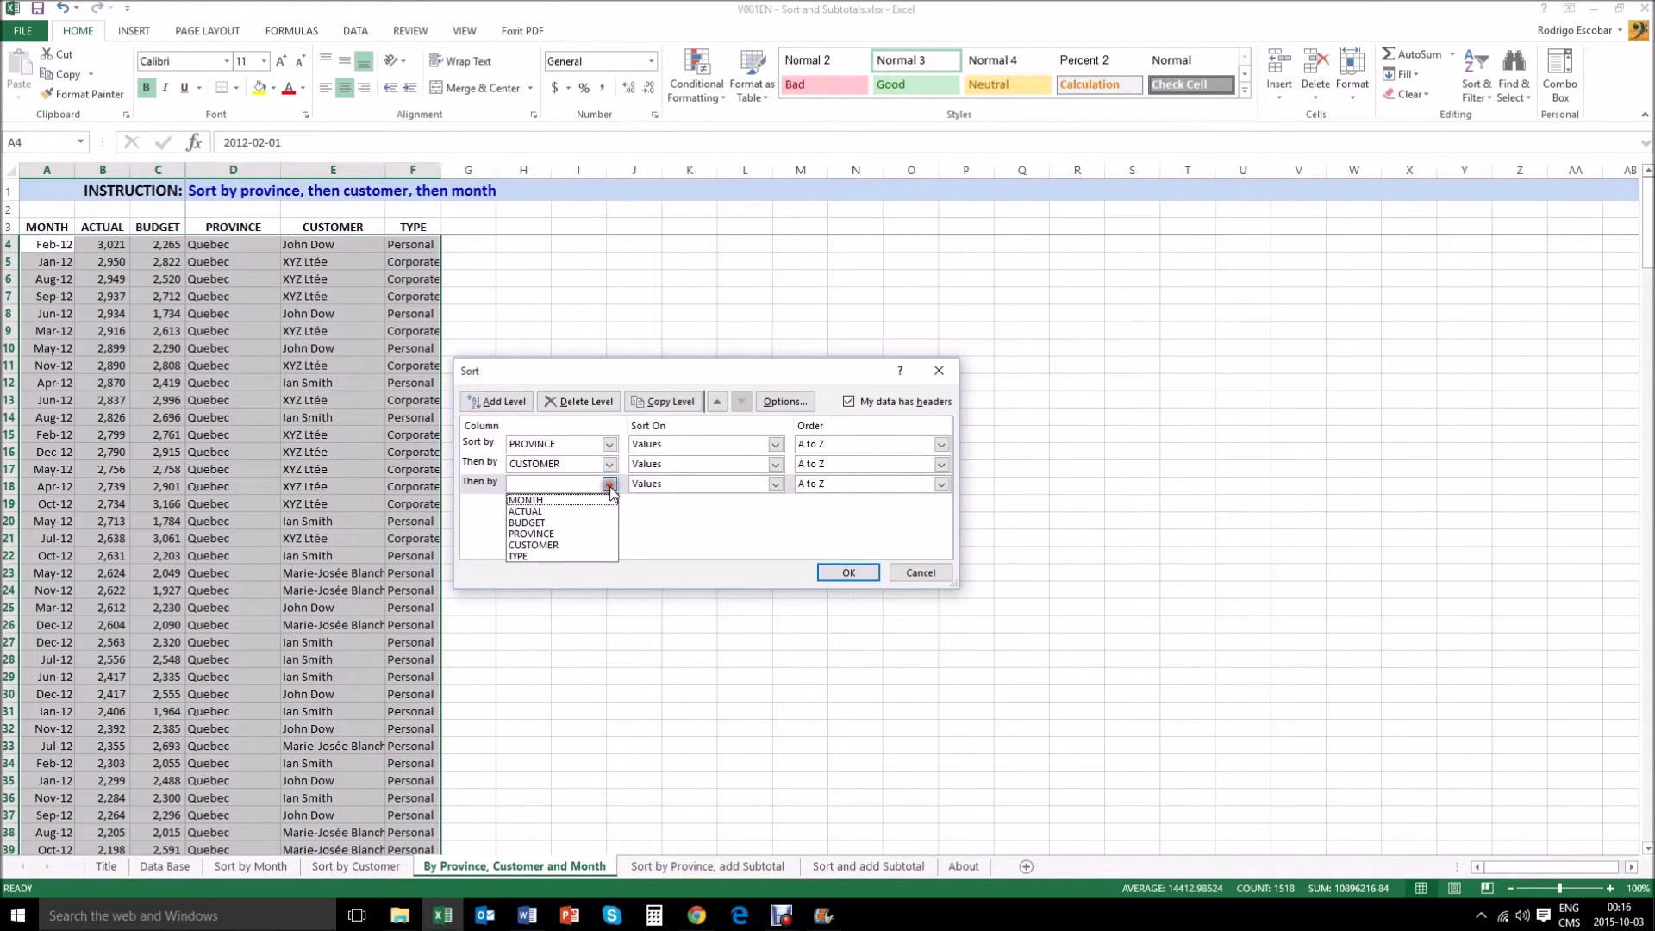
click(562, 496)
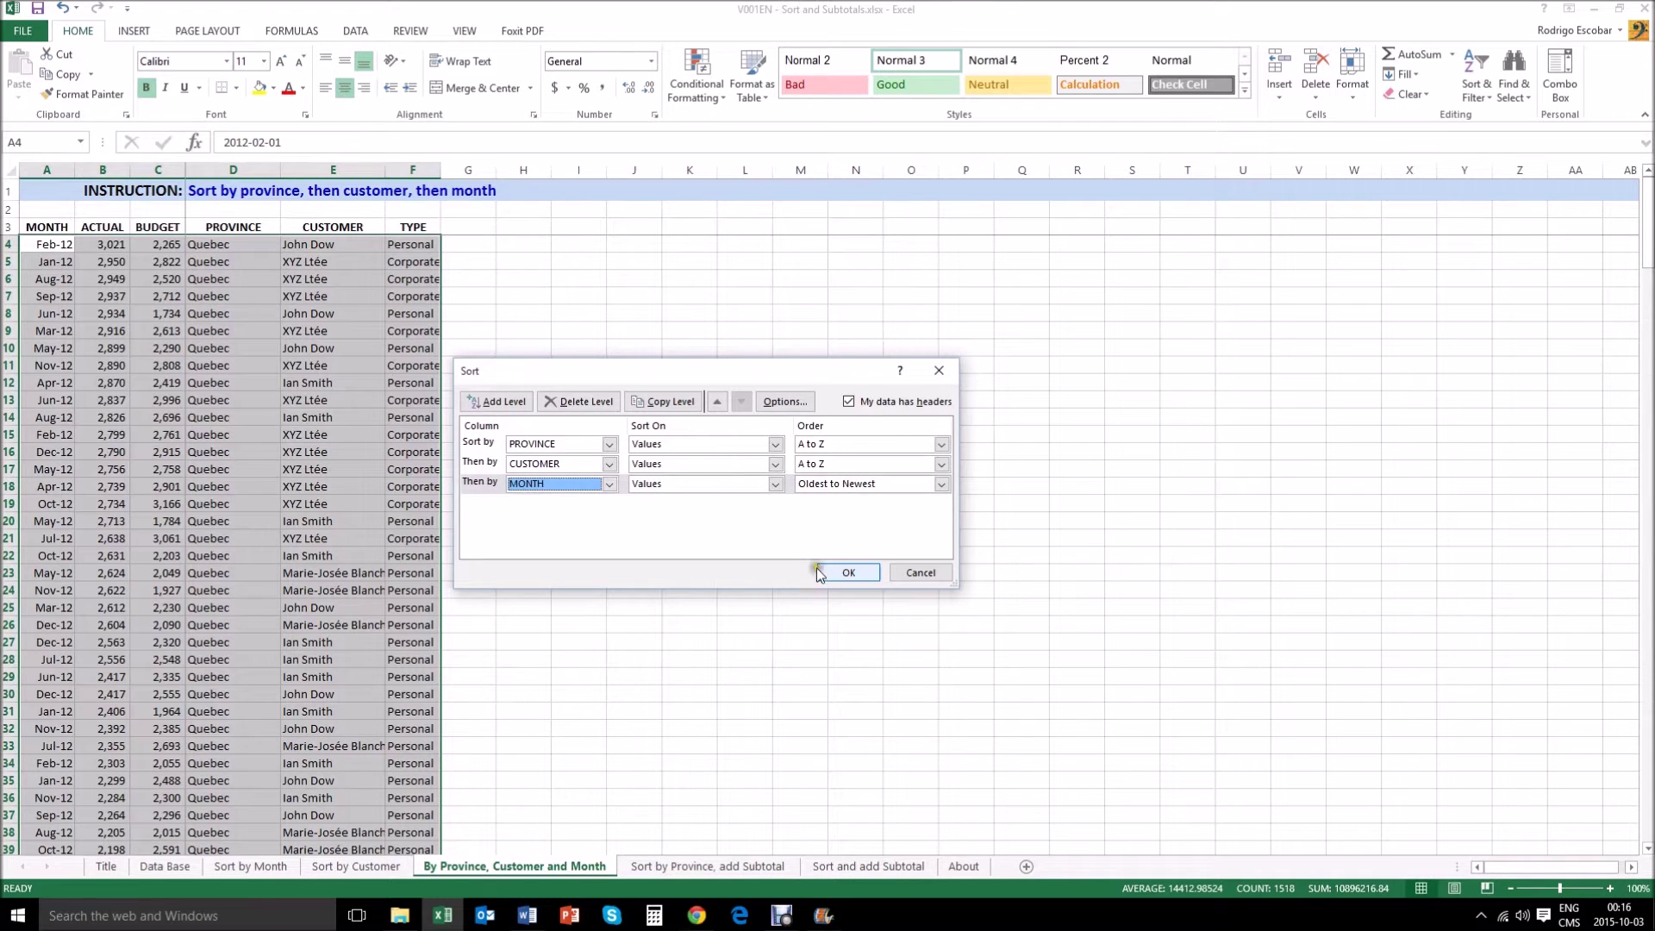
click(844, 572)
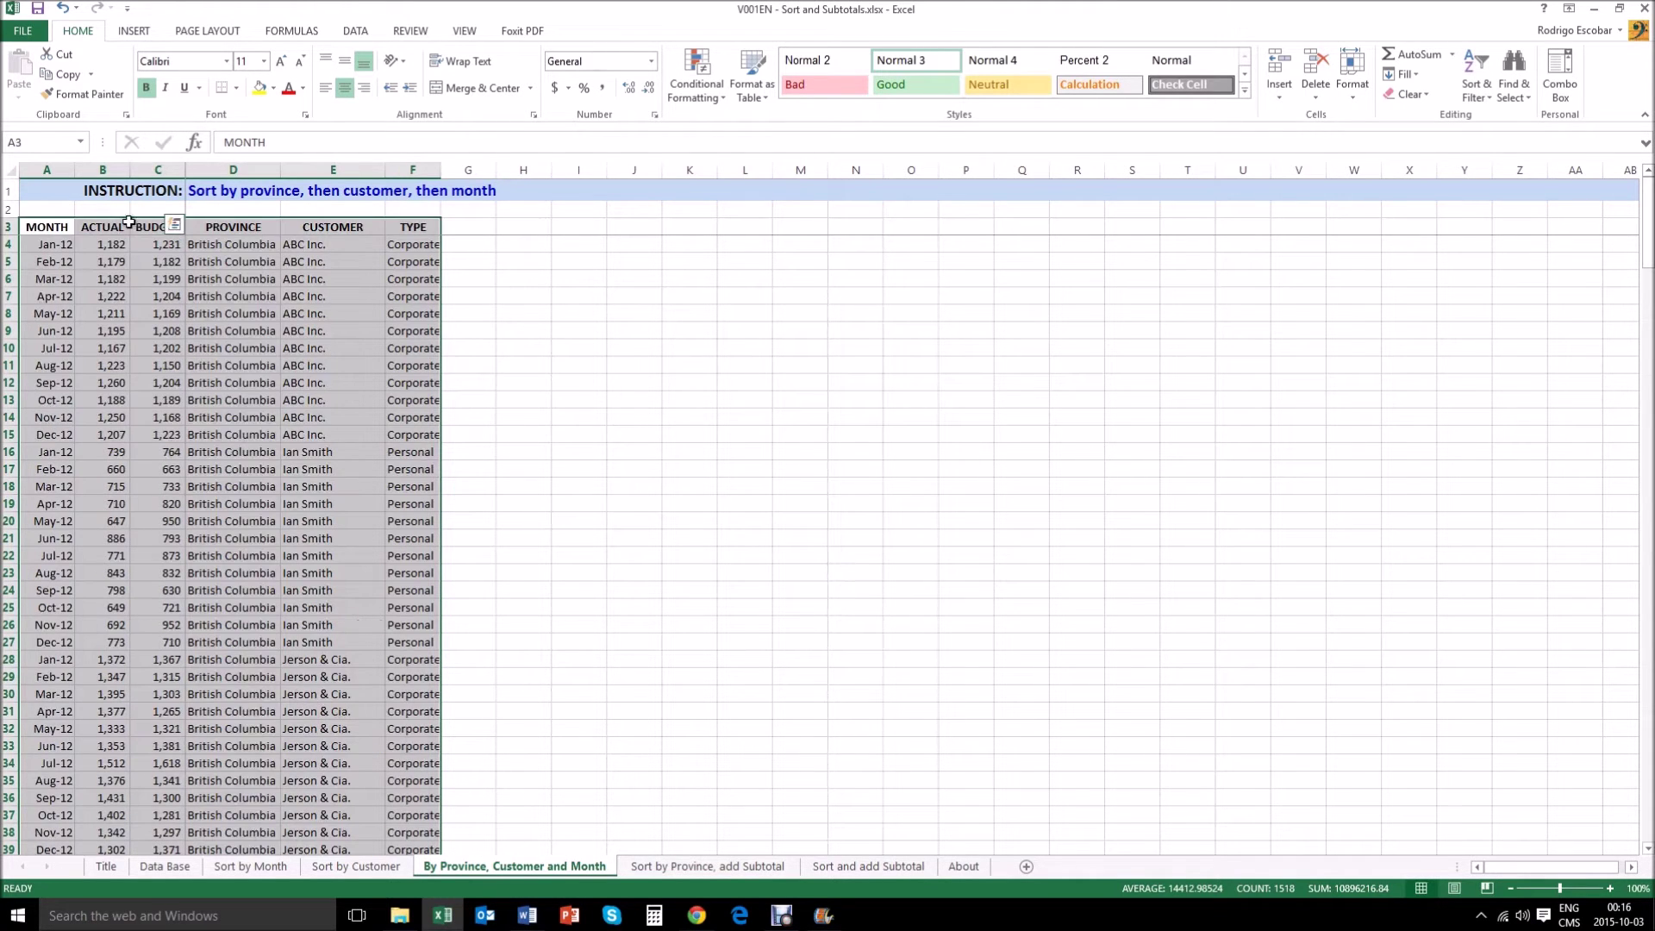
click(57, 228)
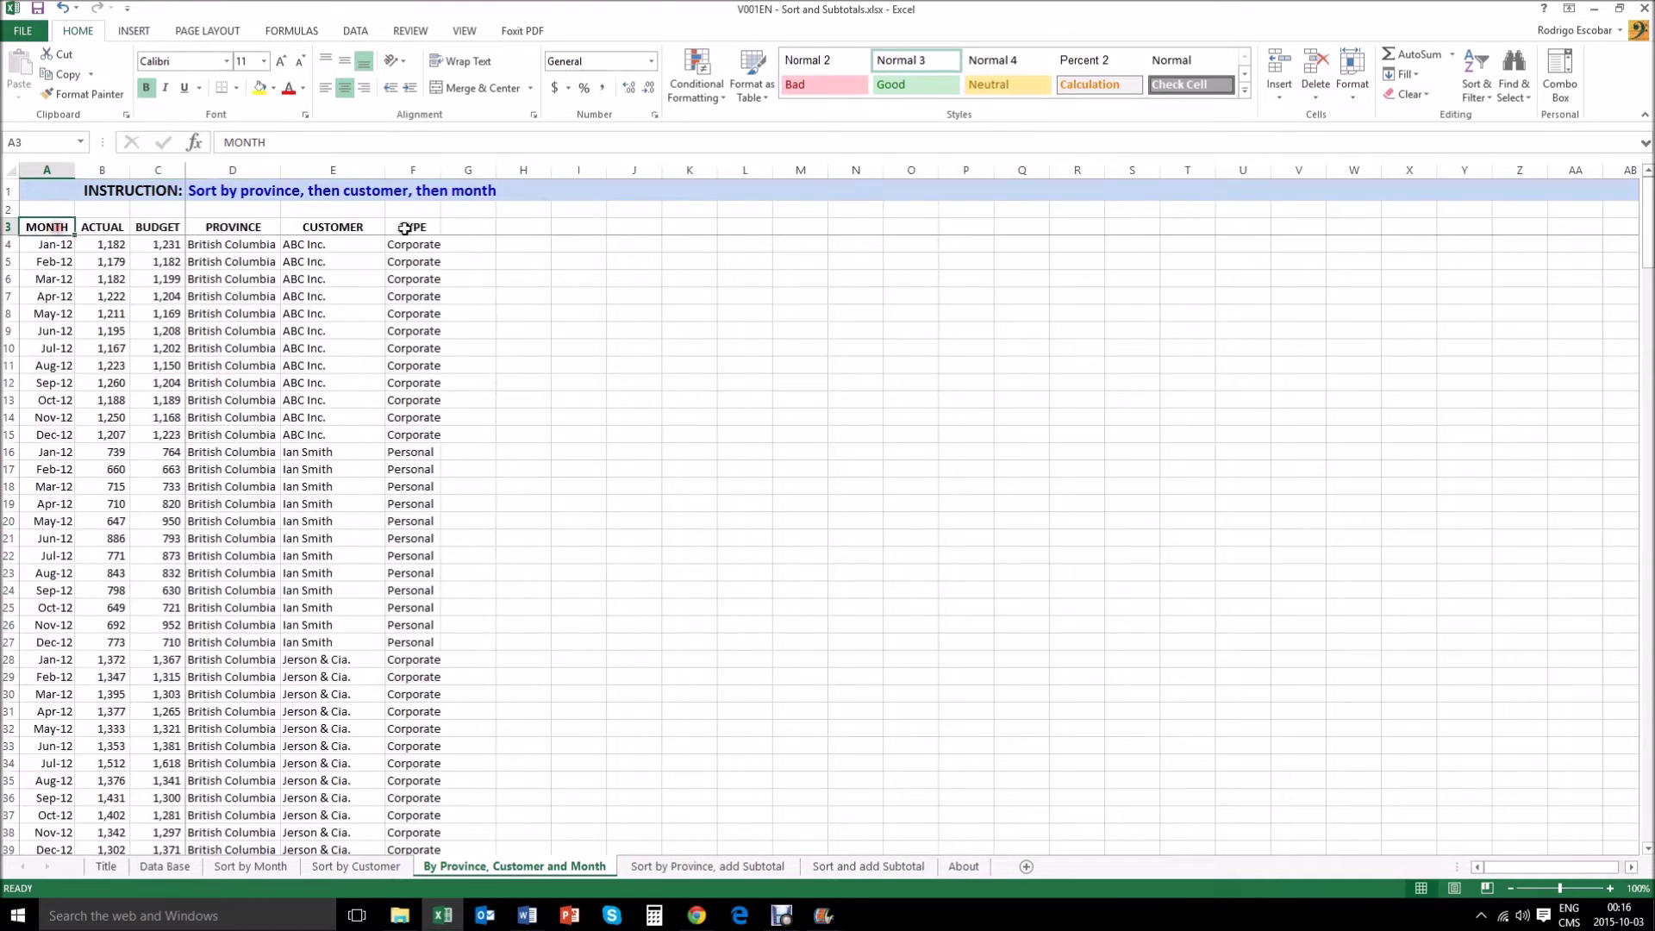
key(Right)
key(Right)
key(Right)
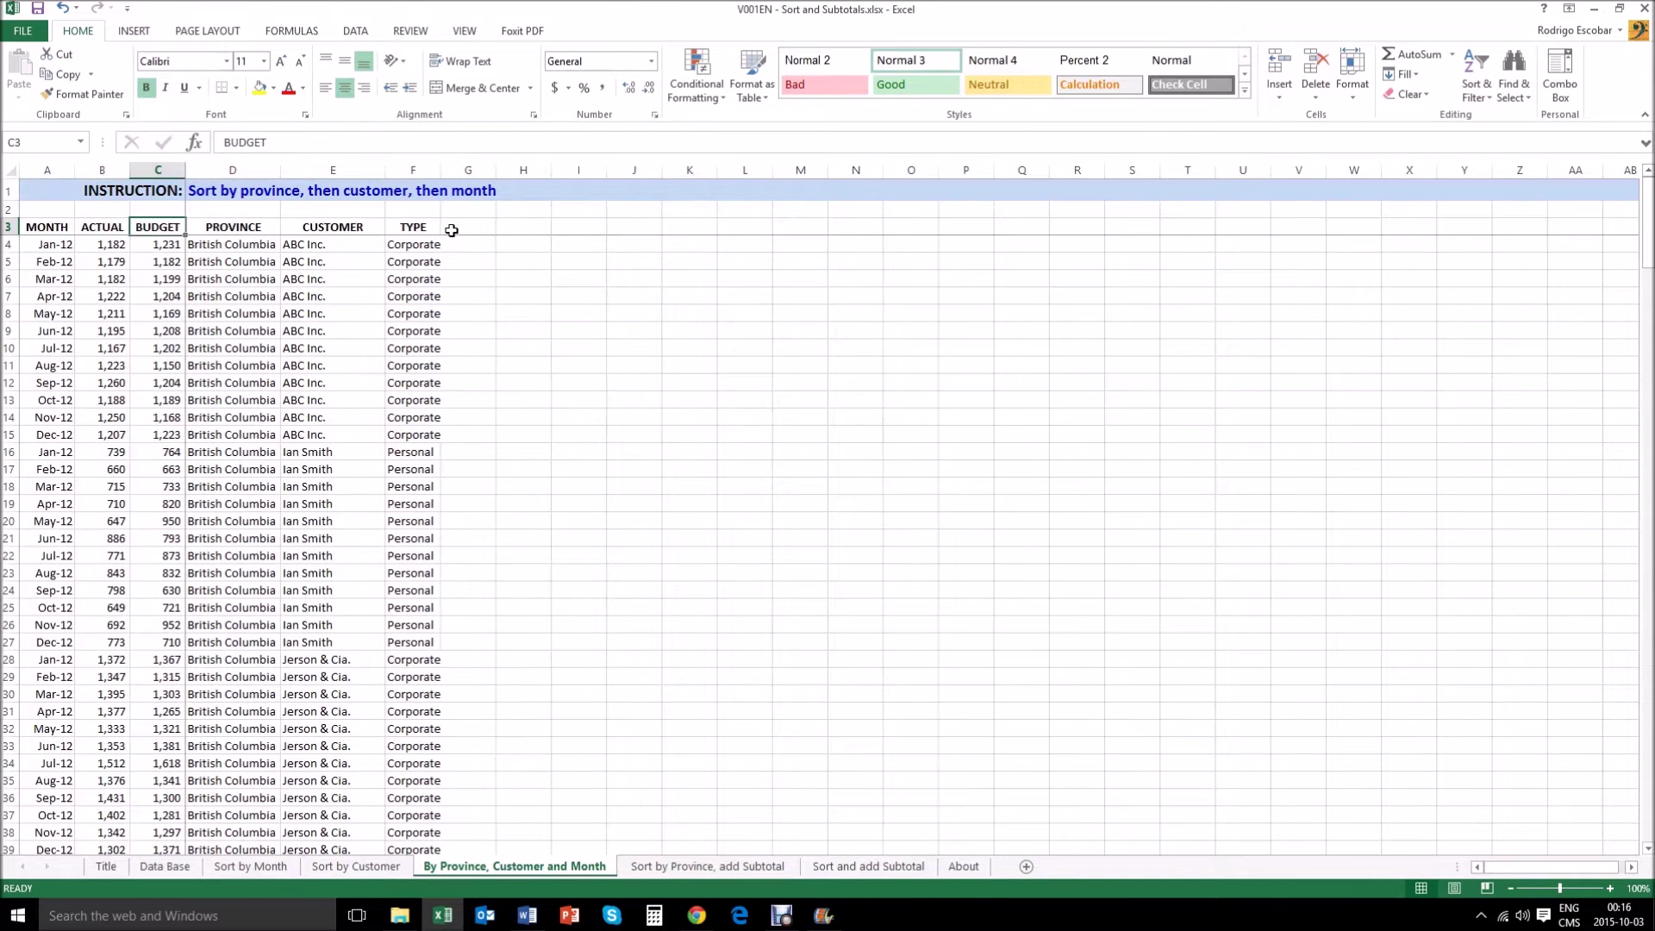
key(Down)
key(Down)
key(Down)
key(Down)
key(Page_Down)
key(Page_Down)
key(Page_Down)
key(Page_Down)
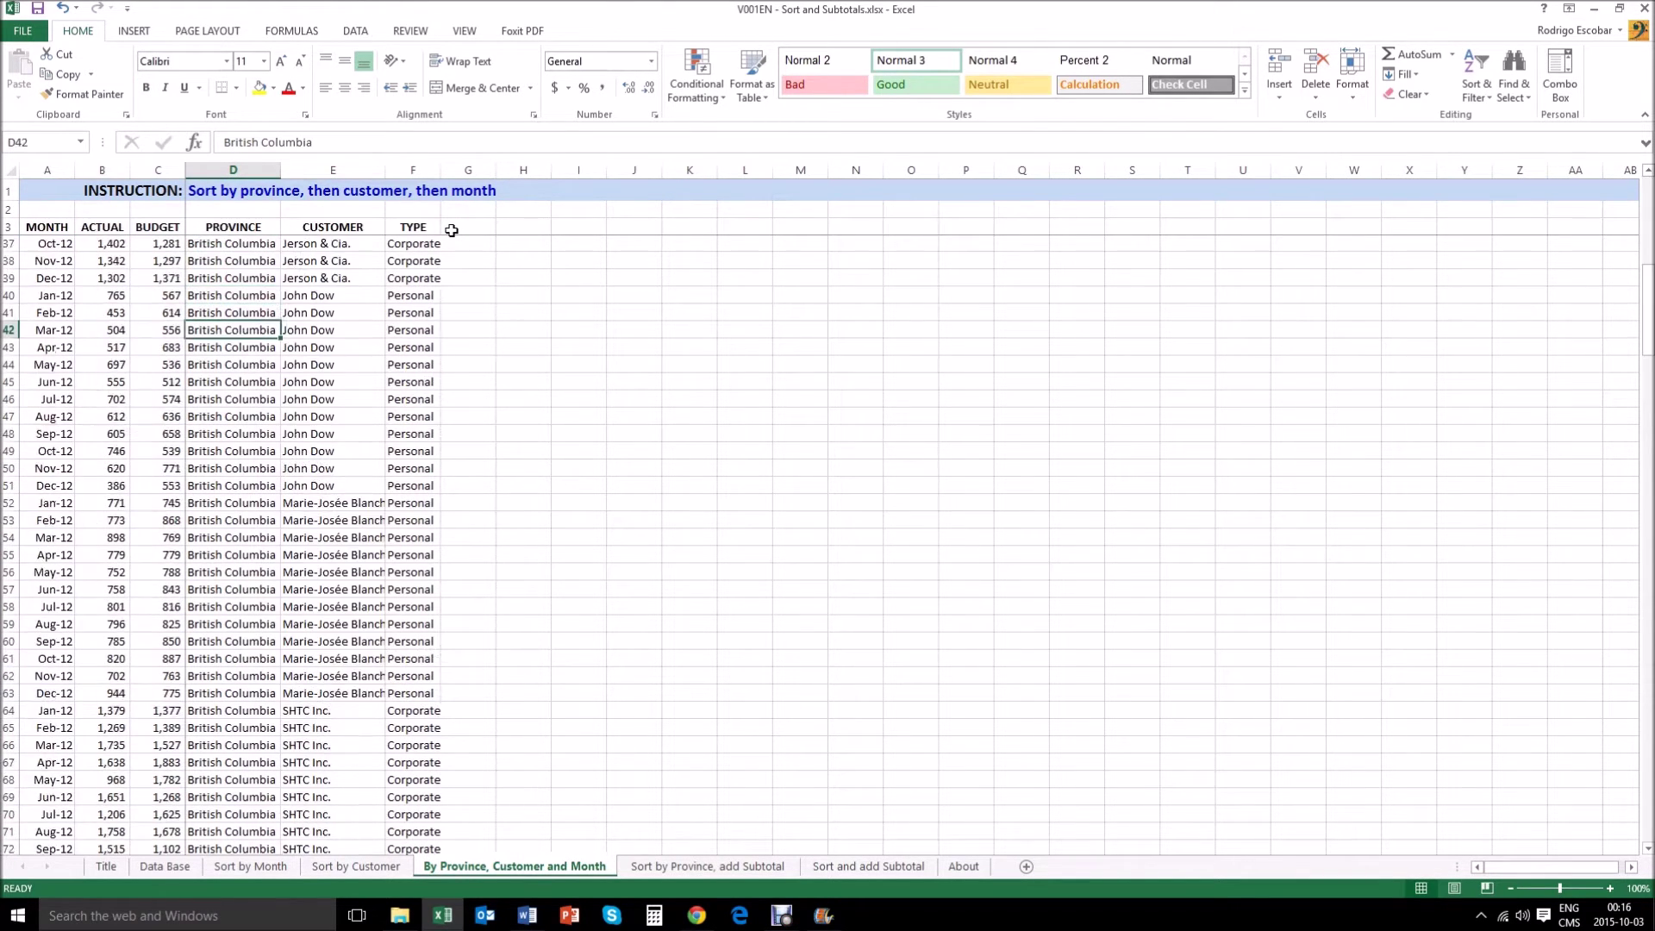
key(Page_Down)
key(Page_Down)
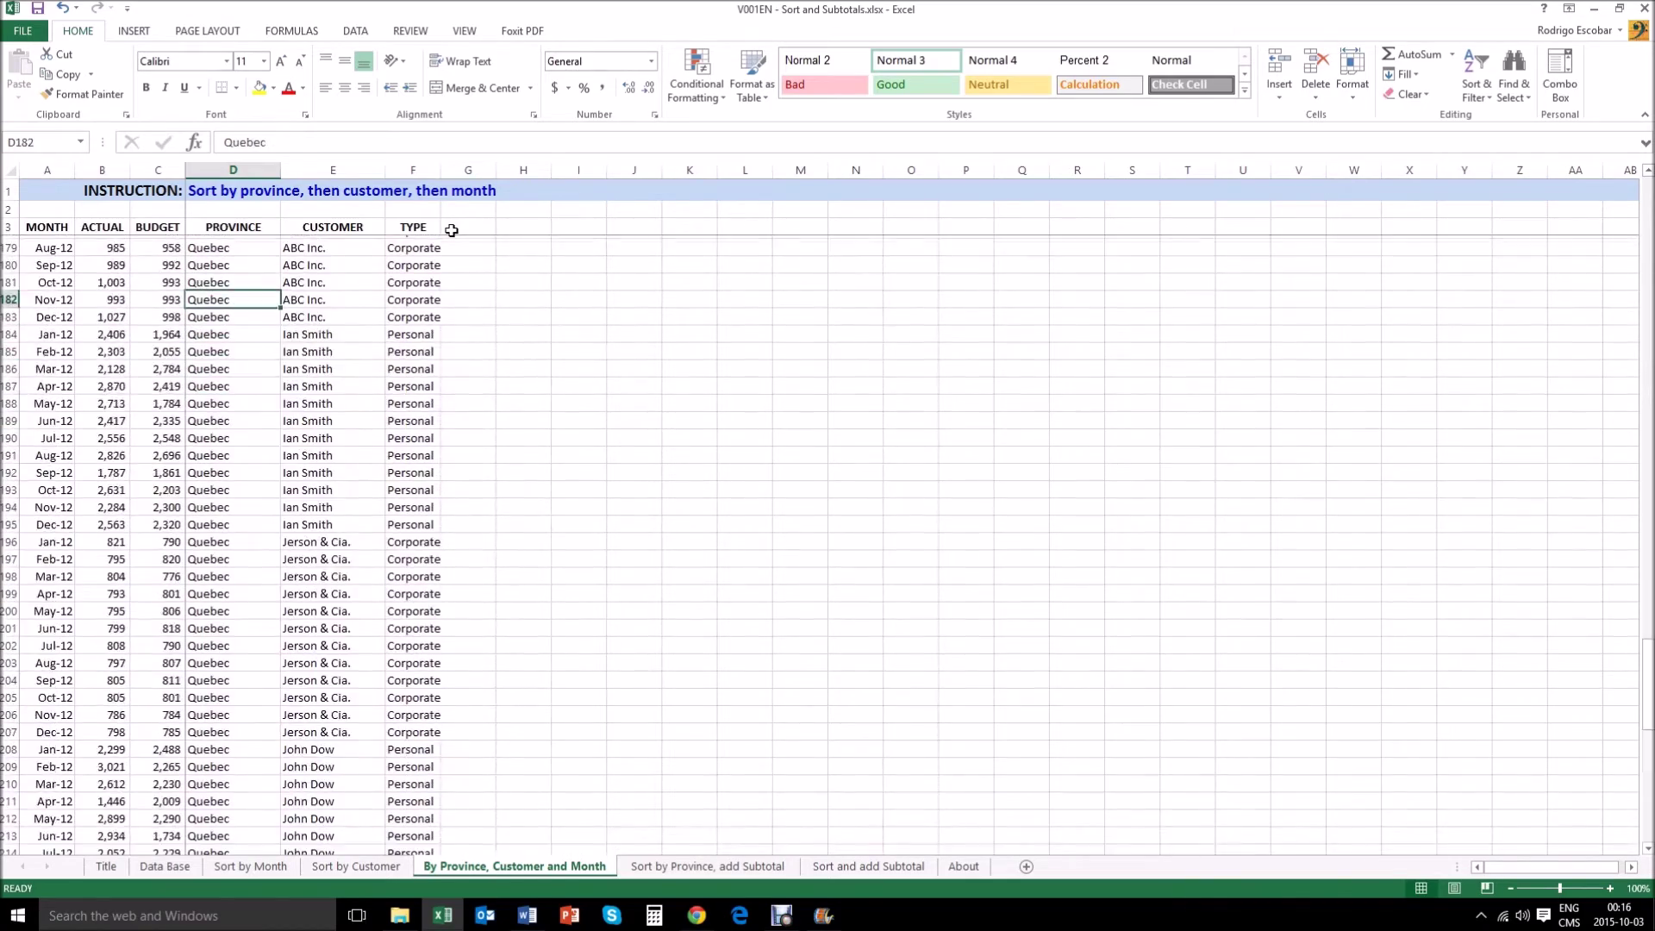
key(Page_Up)
key(Page_Up)
key(Page_Up)
key(Page_Up)
key(Page_Up)
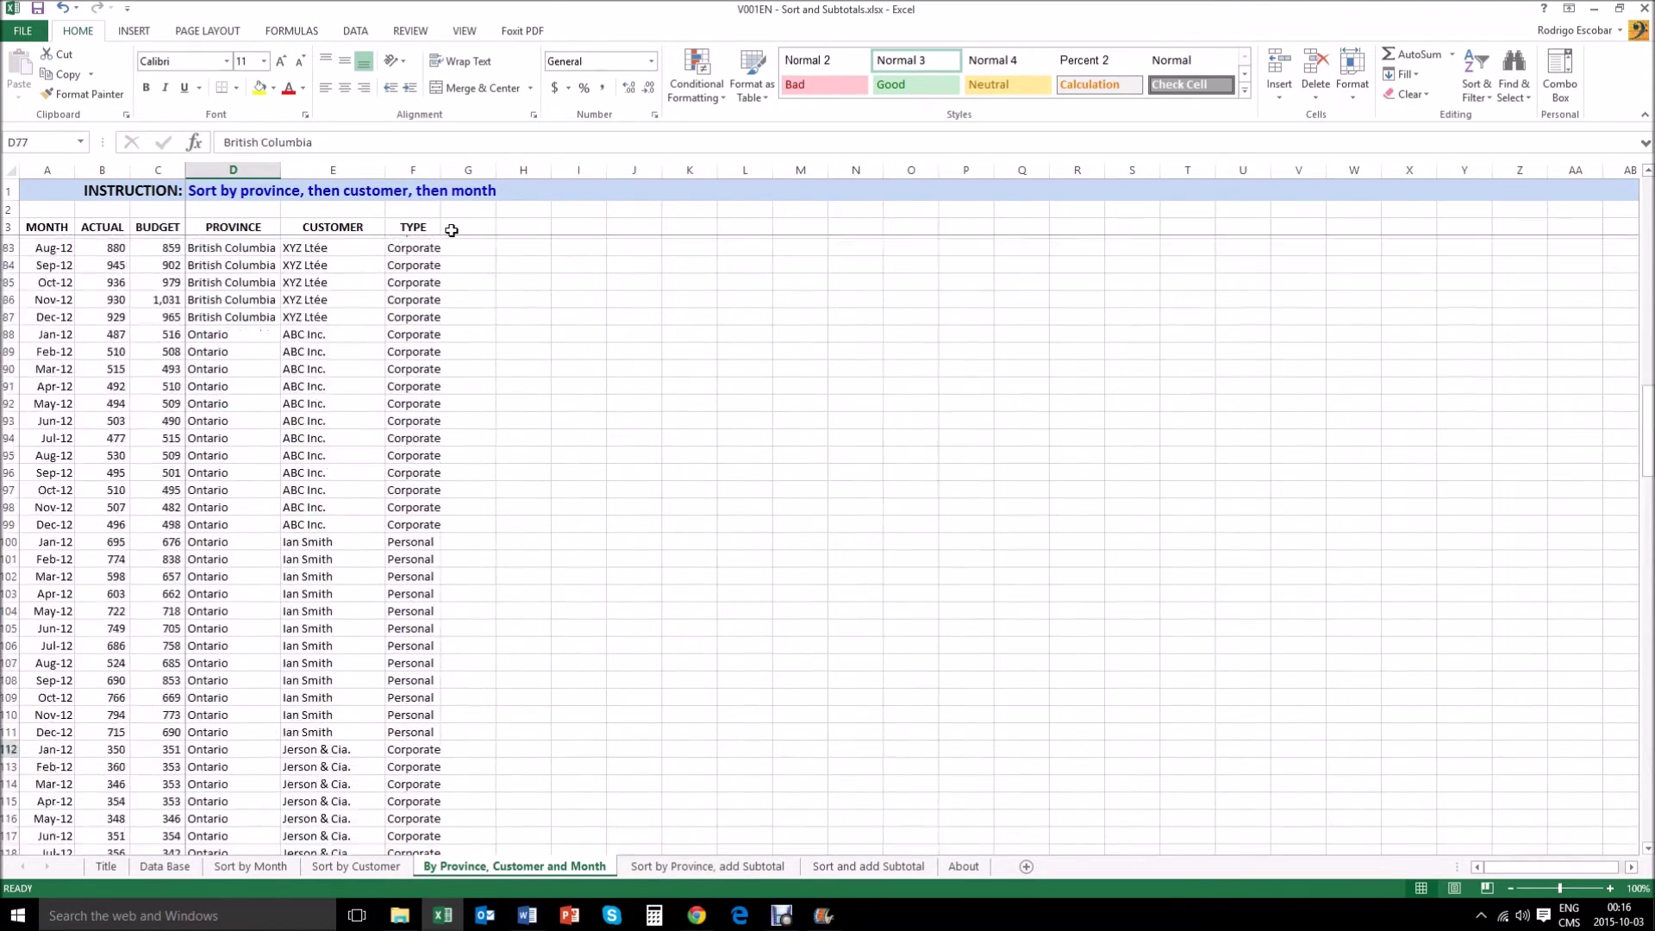
key(Up)
key(Up)
key(Up)
key(Up)
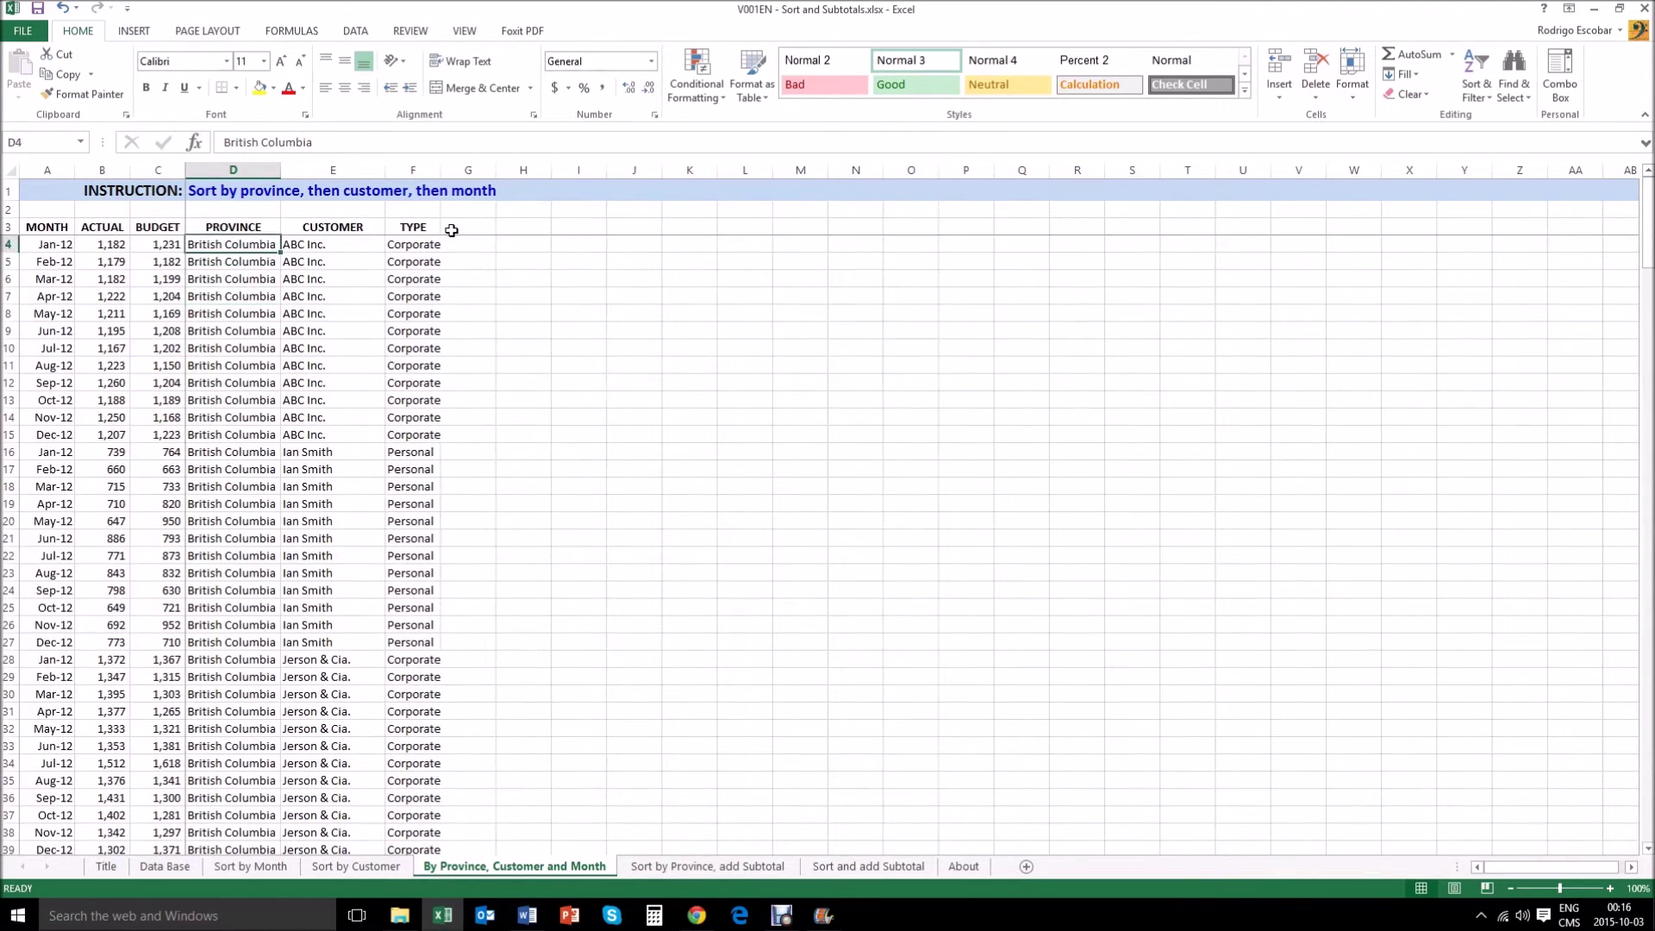
key(Down)
key(Right)
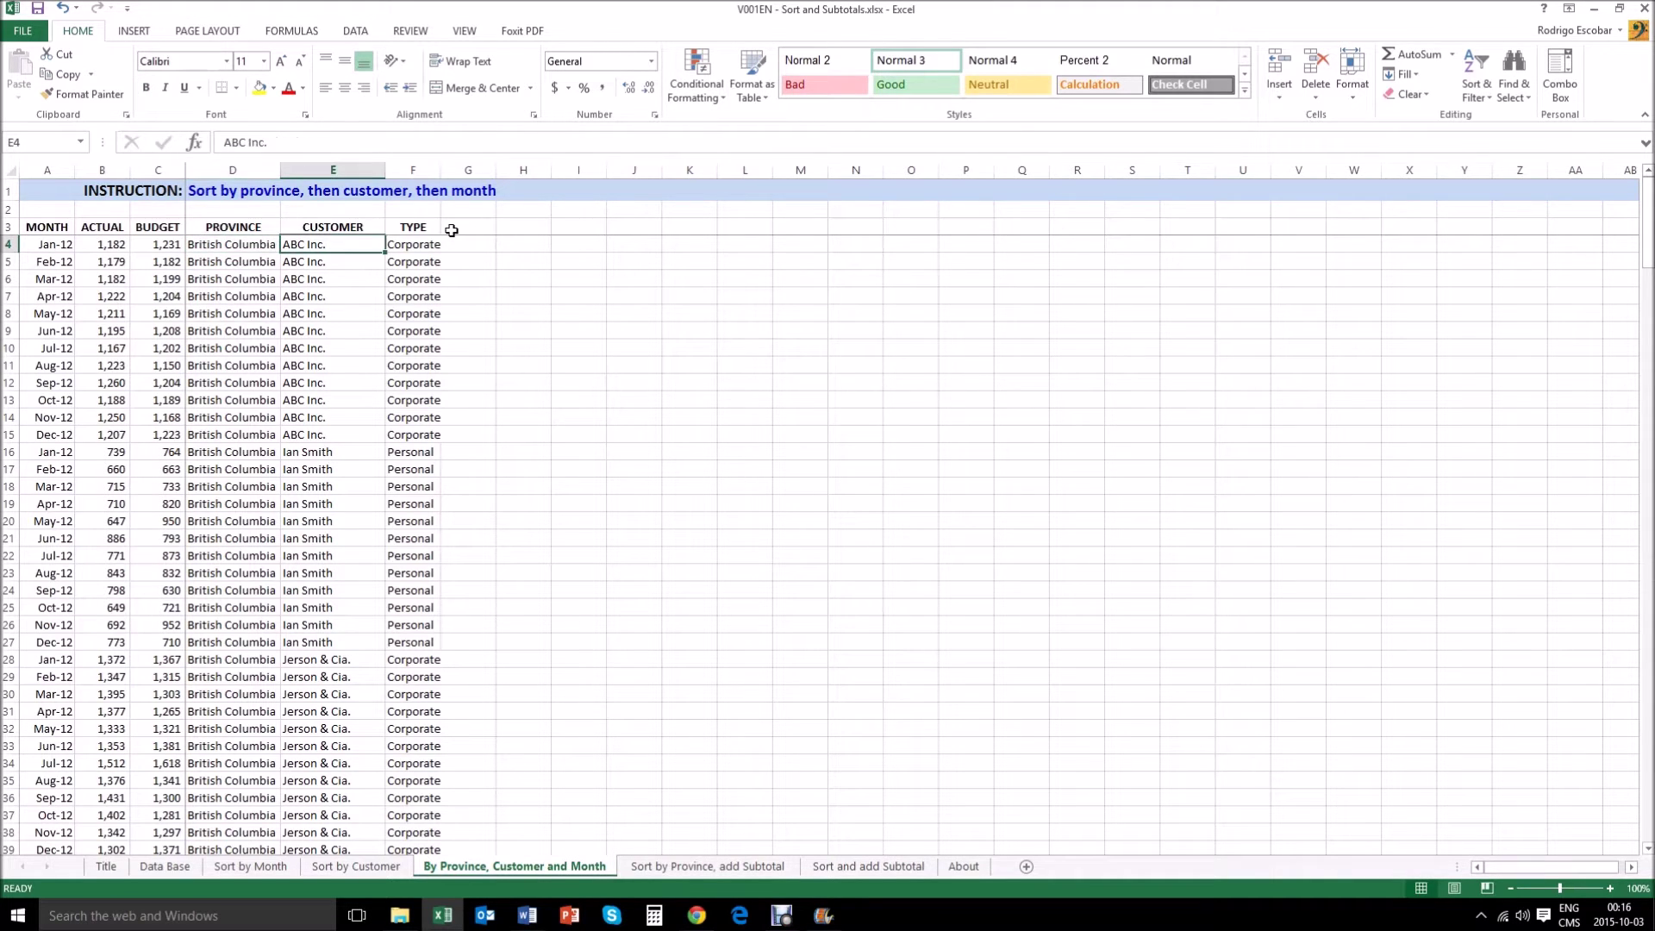
key(Left)
key(Down)
key(Down)
key(Down)
key(Down)
key(Down)
key(Down)
key(Down)
key(Down)
key(Down)
key(Down)
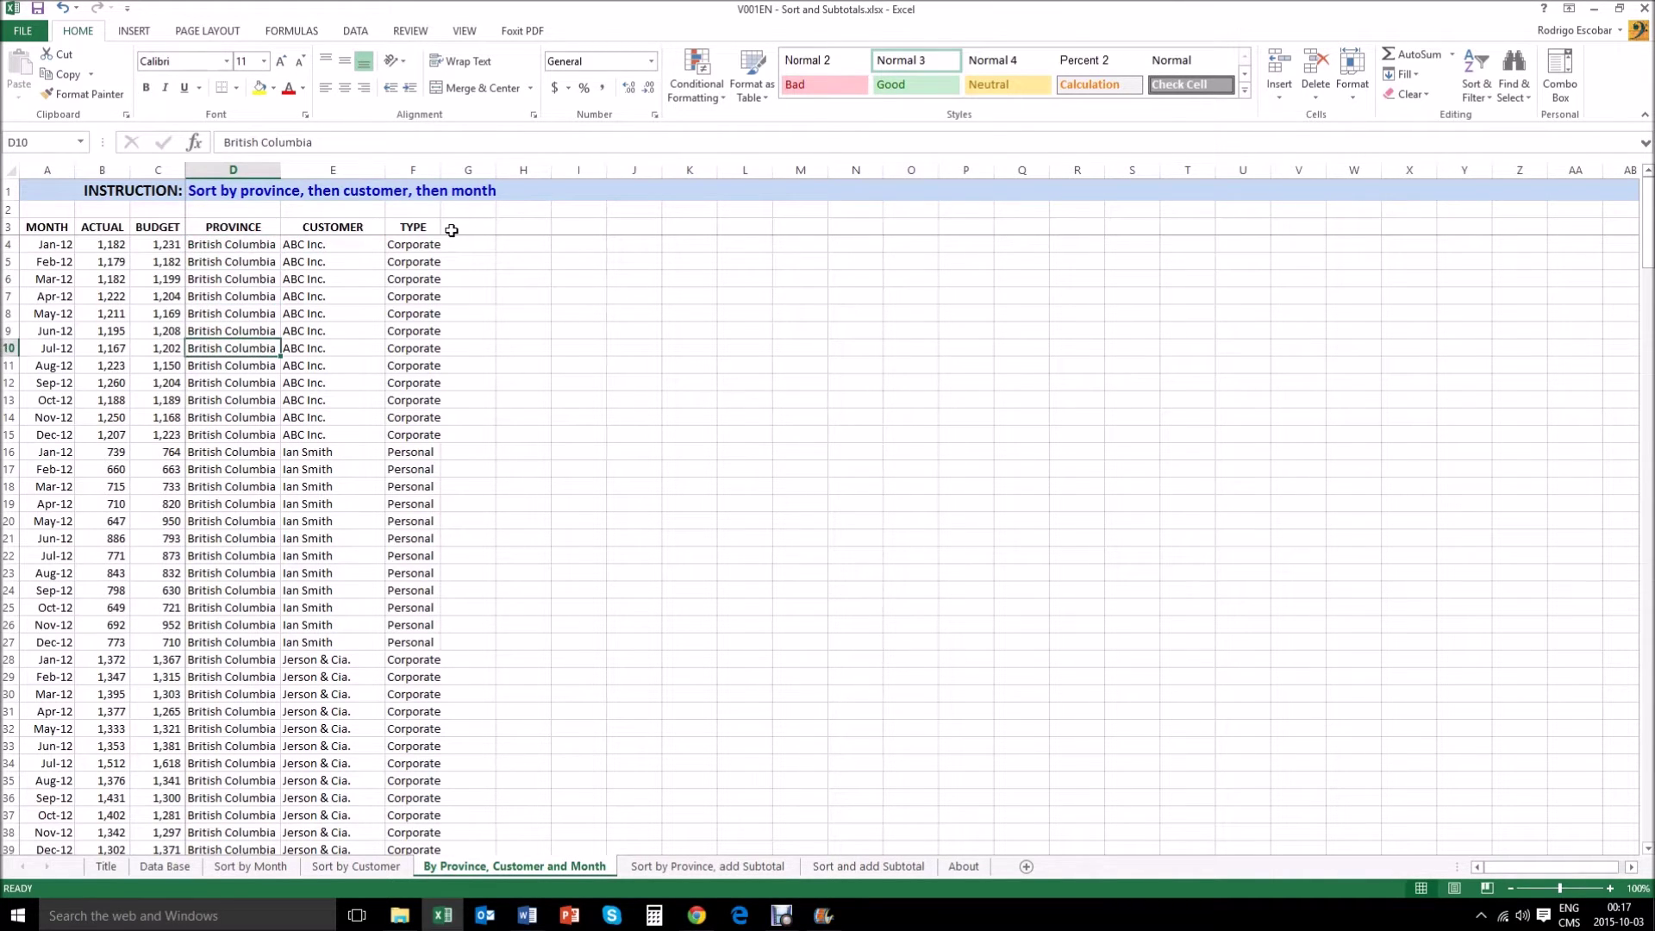
key(Right)
key(Down)
key(Down)
key(Down)
key(Down)
key(Down)
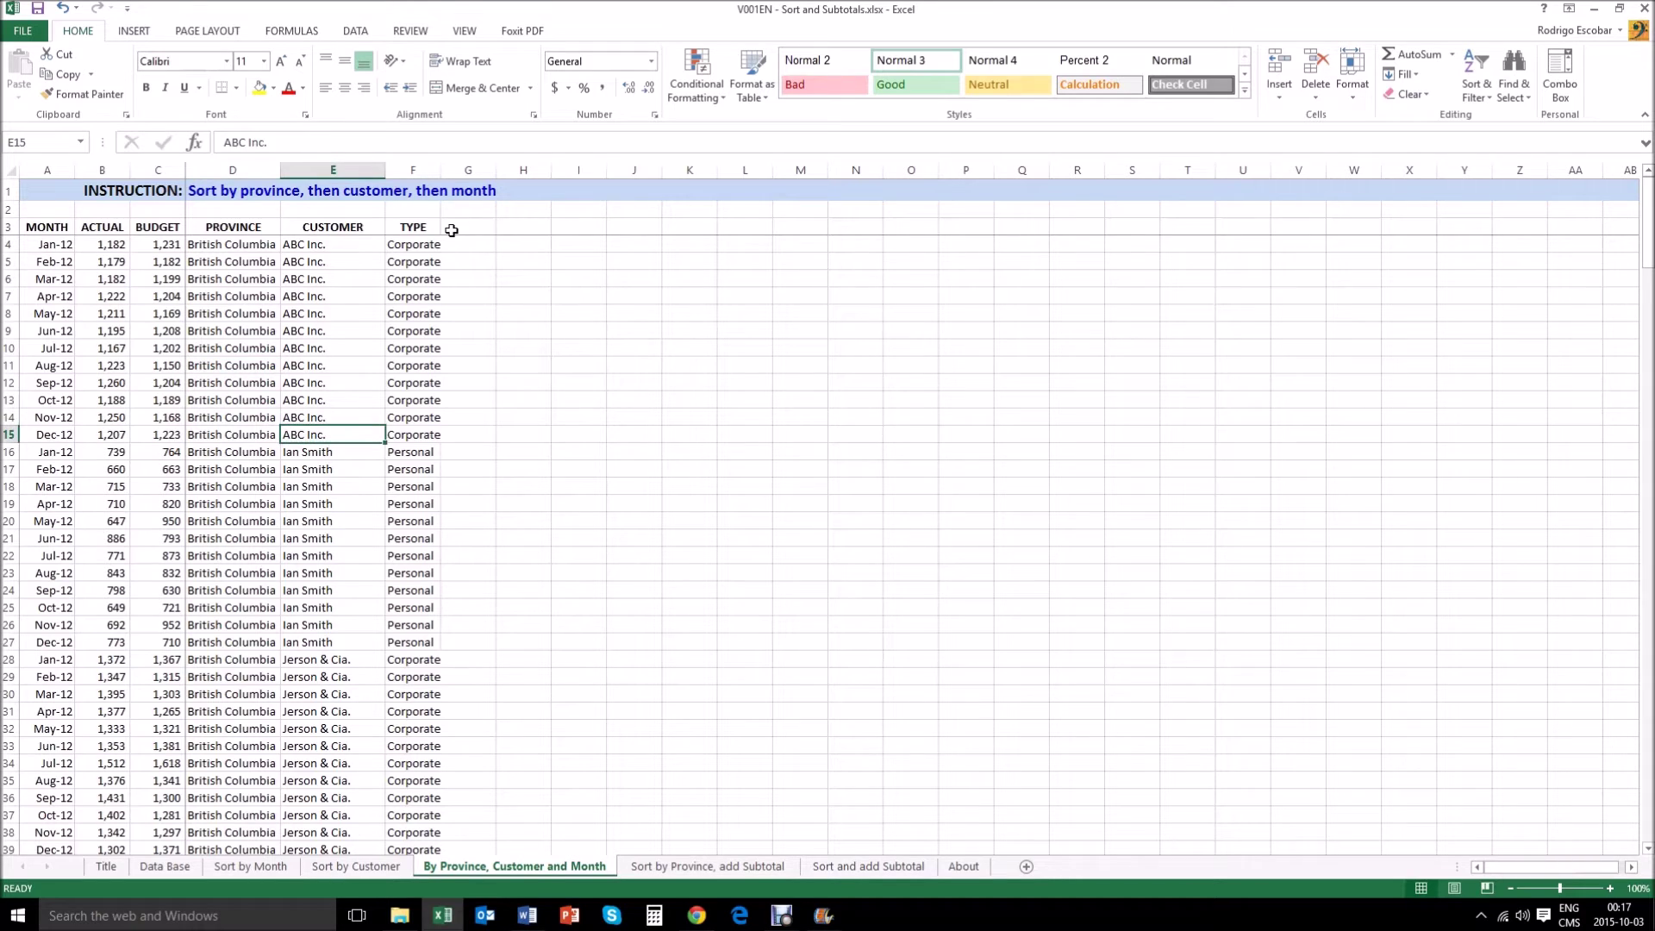
key(Down)
key(Down)
key(Down)
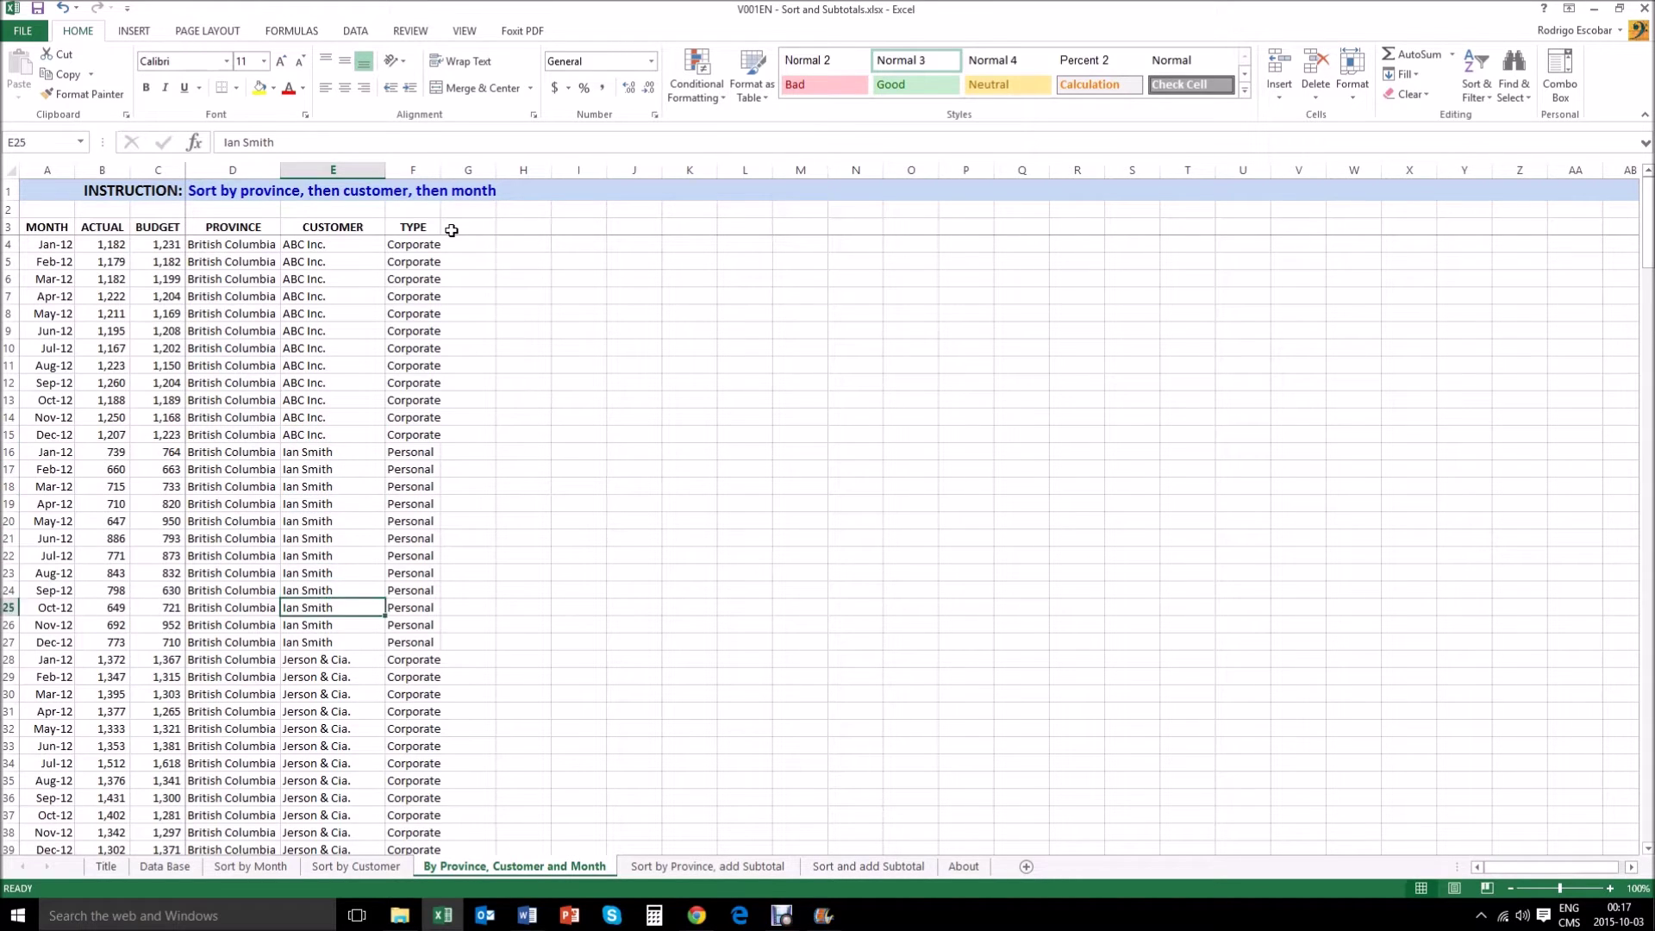
key(Down)
key(Down)
key(Down)
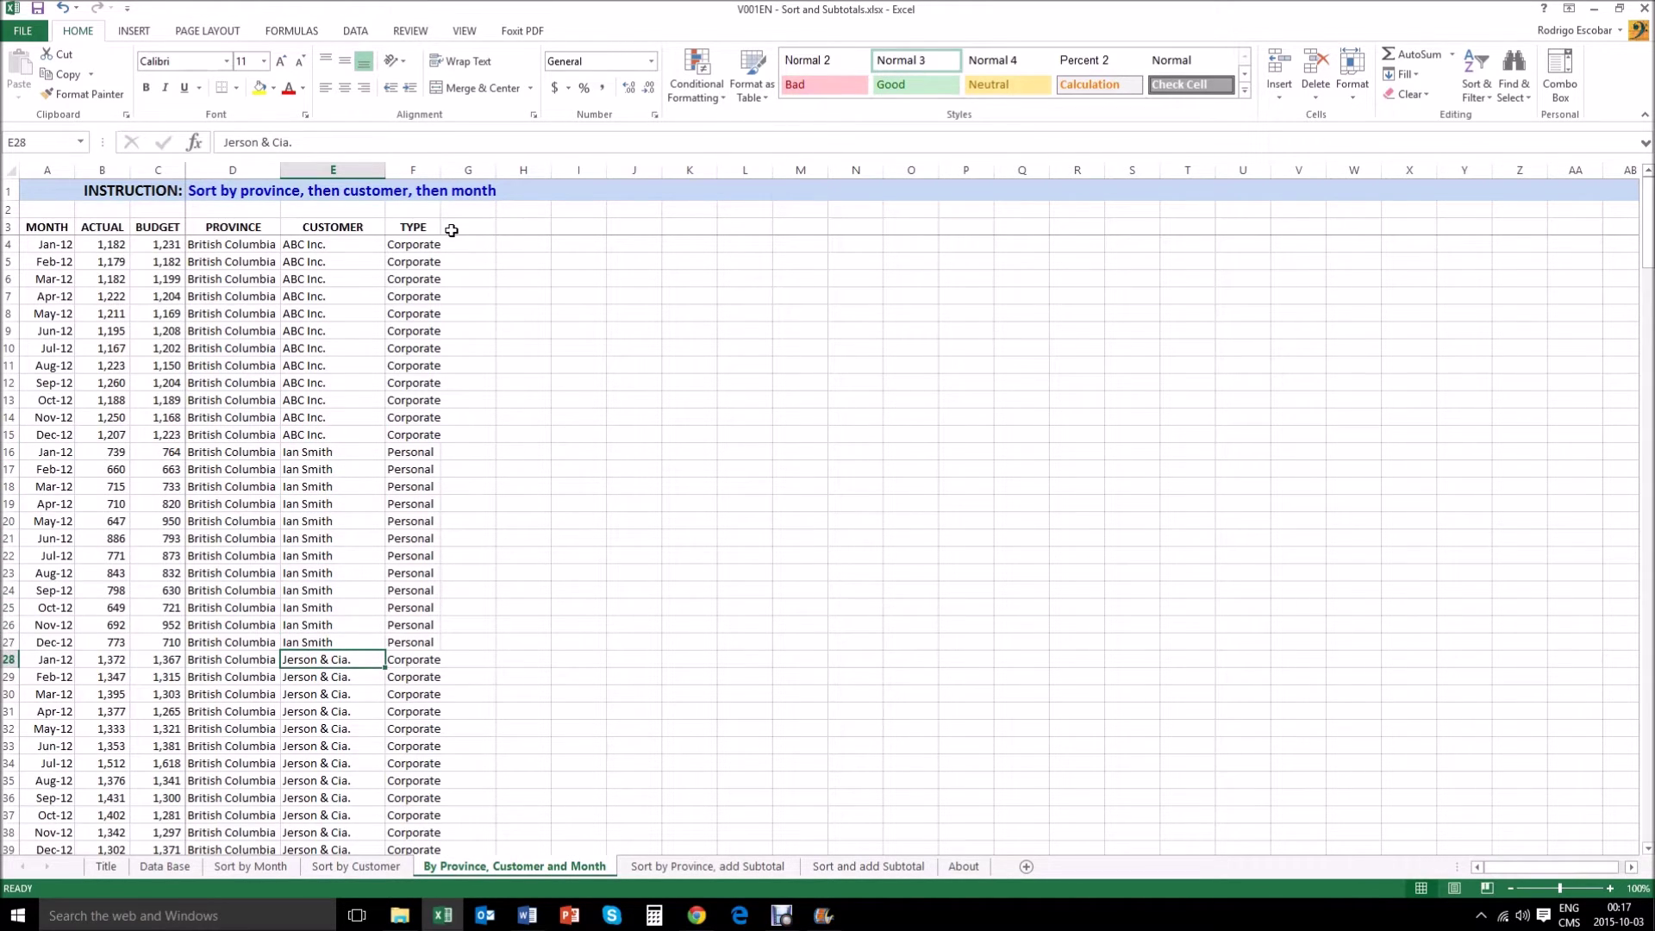
key(Up)
key(Up)
key(Up)
key(Up)
key(Up)
key(Up)
key(Up)
key(Up)
key(Up)
key(Up)
key(Up)
key(Up)
key(Up)
key(Up)
key(Up)
key(Up)
key(Up)
key(Up)
key(Up)
key(Up)
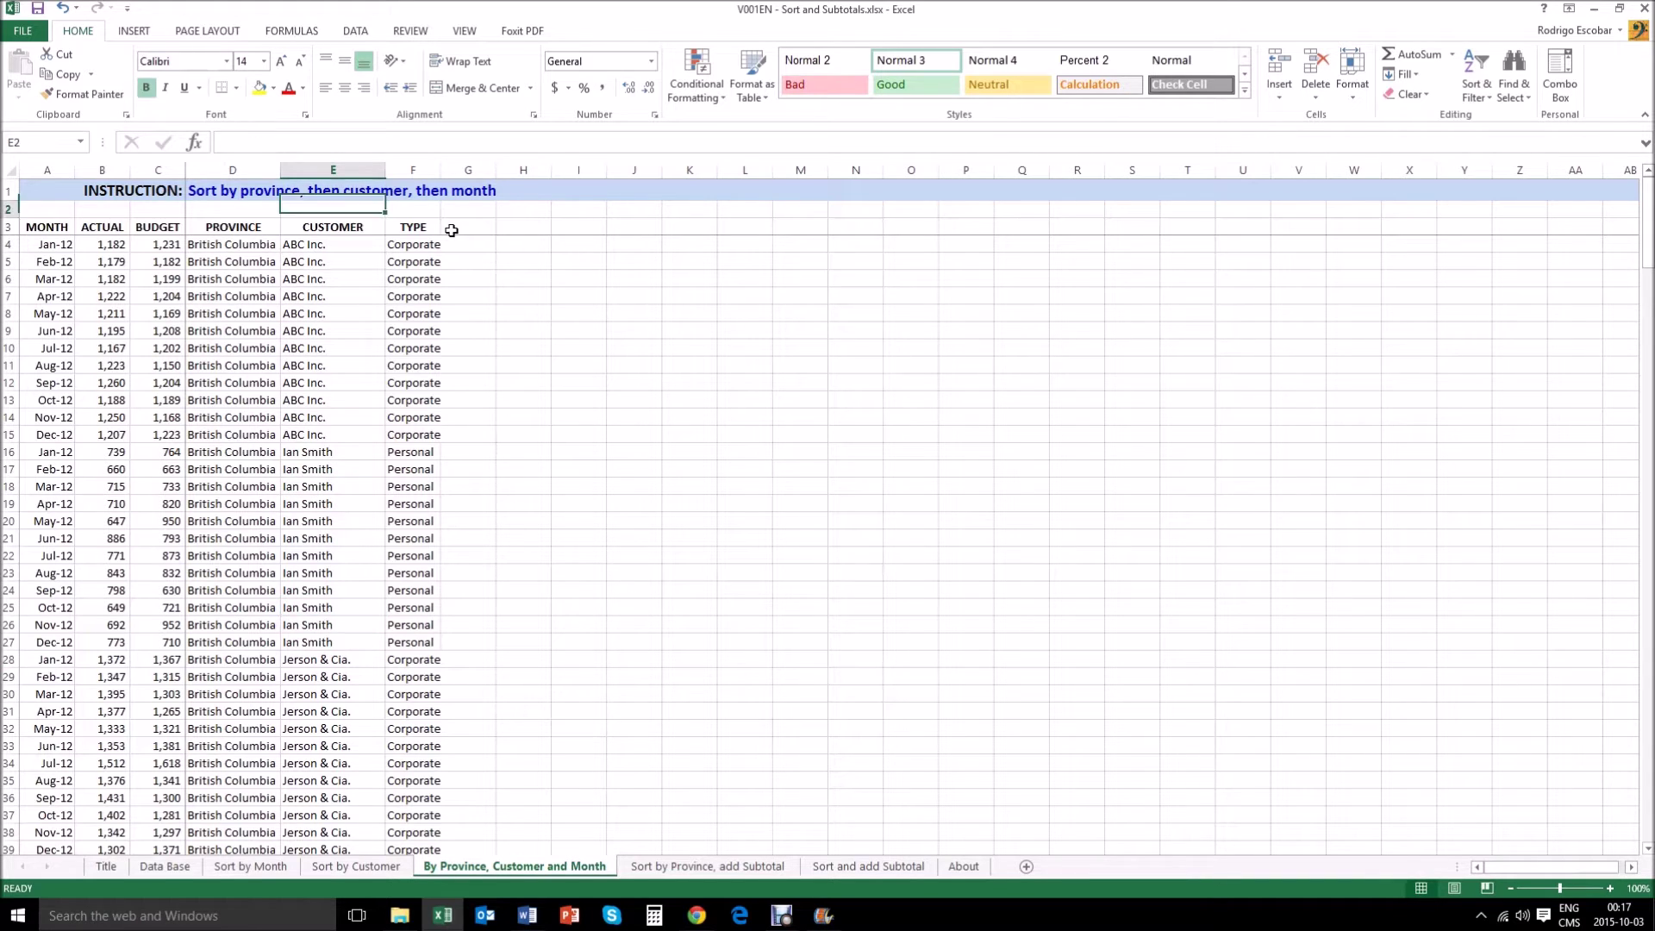
key(Down)
key(Down)
key(Left)
key(Left)
key(Left)
key(Left)
key(Down)
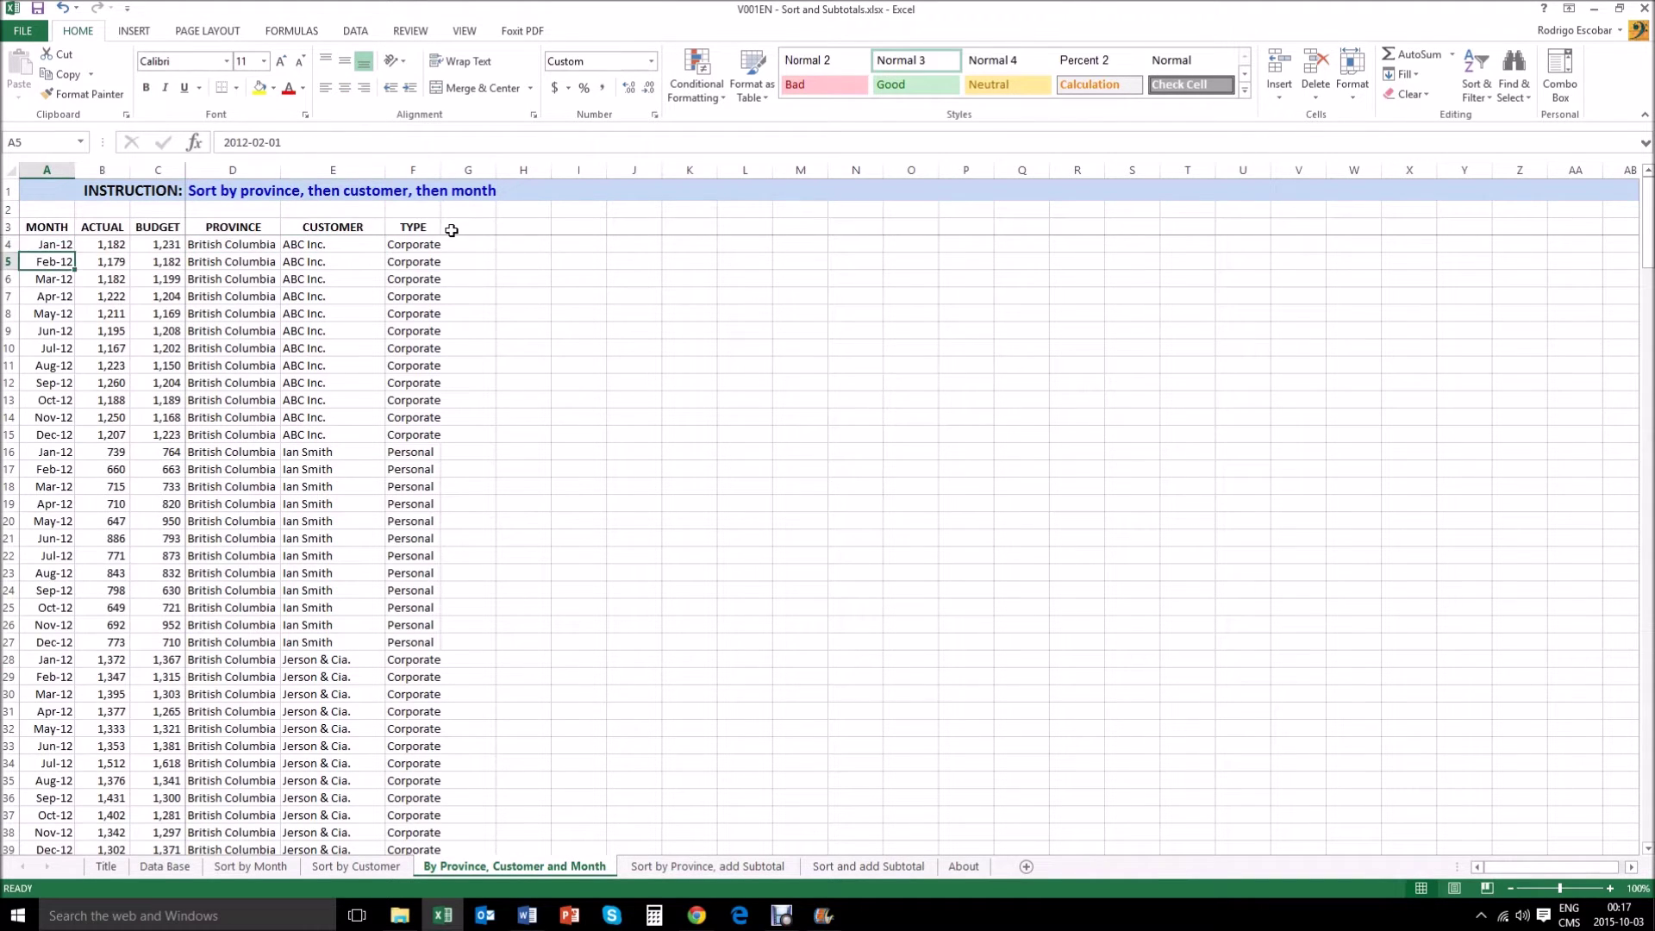
key(Down)
key(Down)
key(Down)
key(Down)
key(Down)
key(Down)
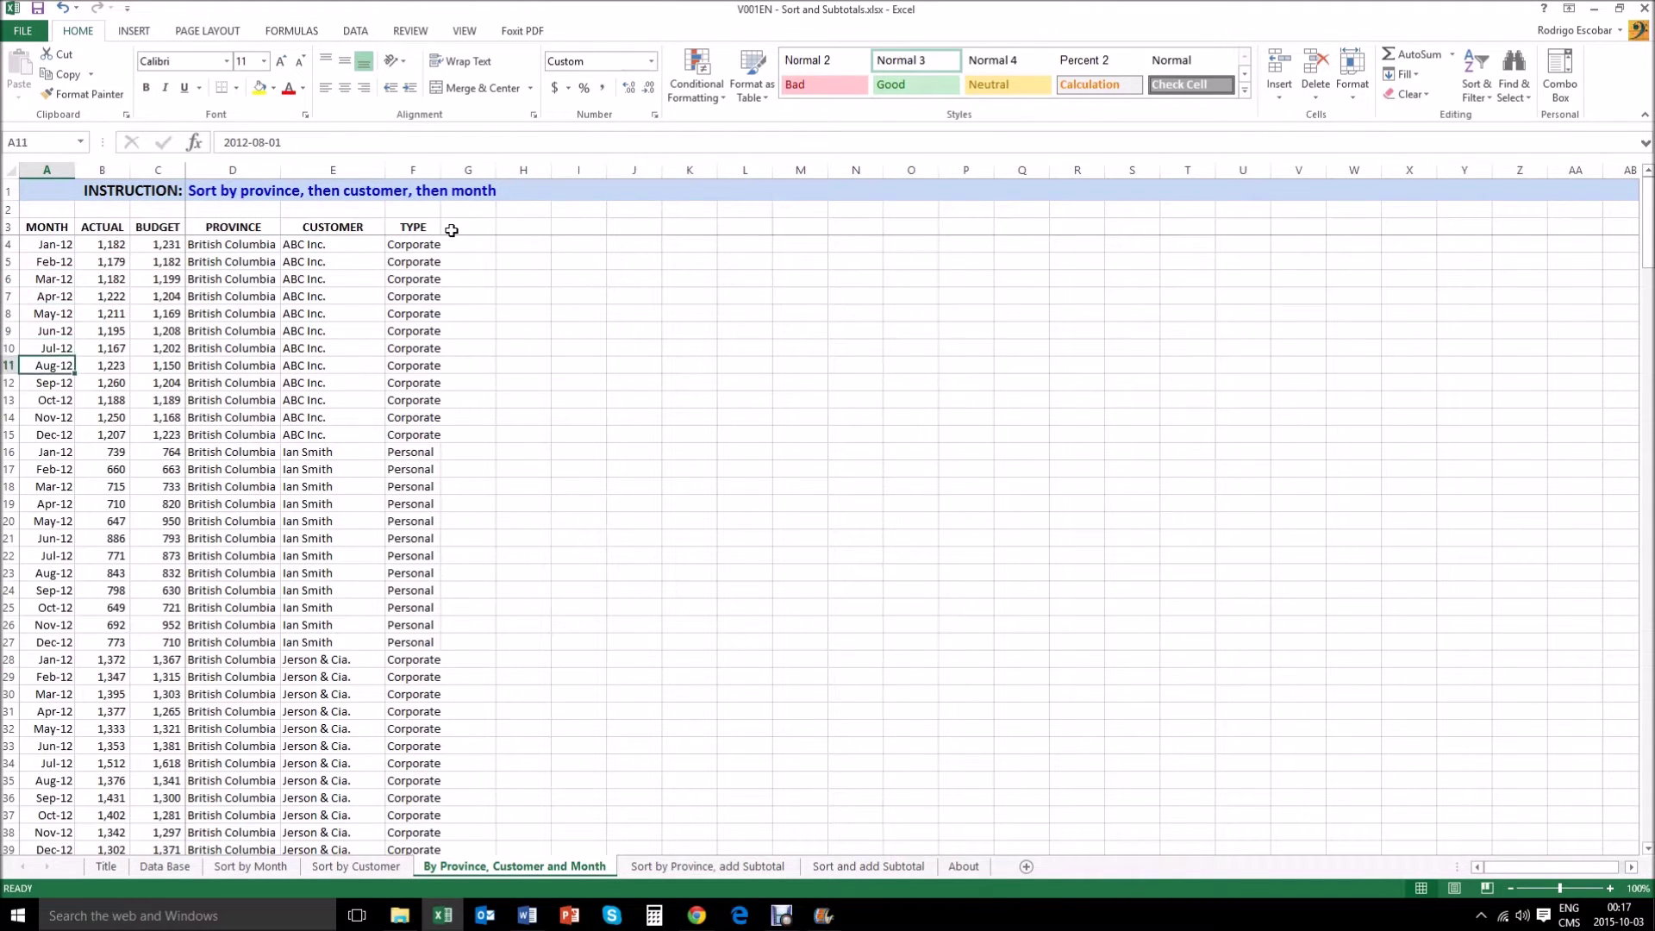
key(Down)
key(Down)
key(Down)
key(Down)
key(Down)
key(Down)
key(Down)
key(Down)
key(Down)
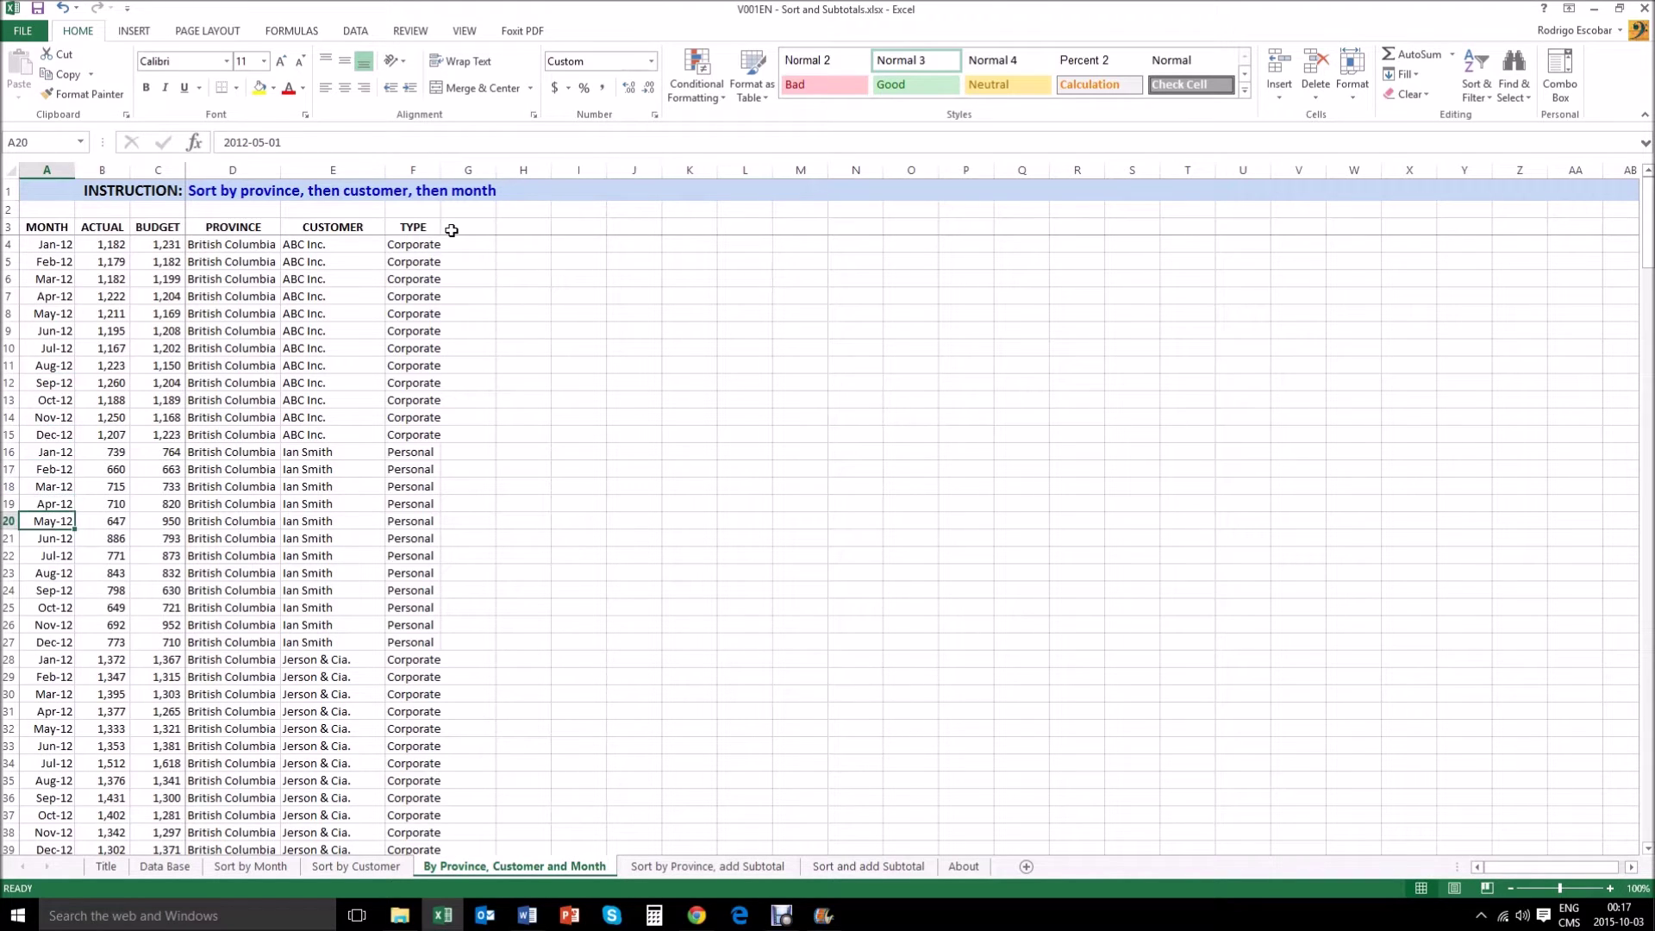
key(Up)
key(Up)
key(Up)
key(Up)
key(Up)
key(Up)
key(Up)
key(Up)
key(Up)
key(Up)
key(Up)
key(Up)
key(Up)
key(Up)
key(Up)
key(Up)
key(Up)
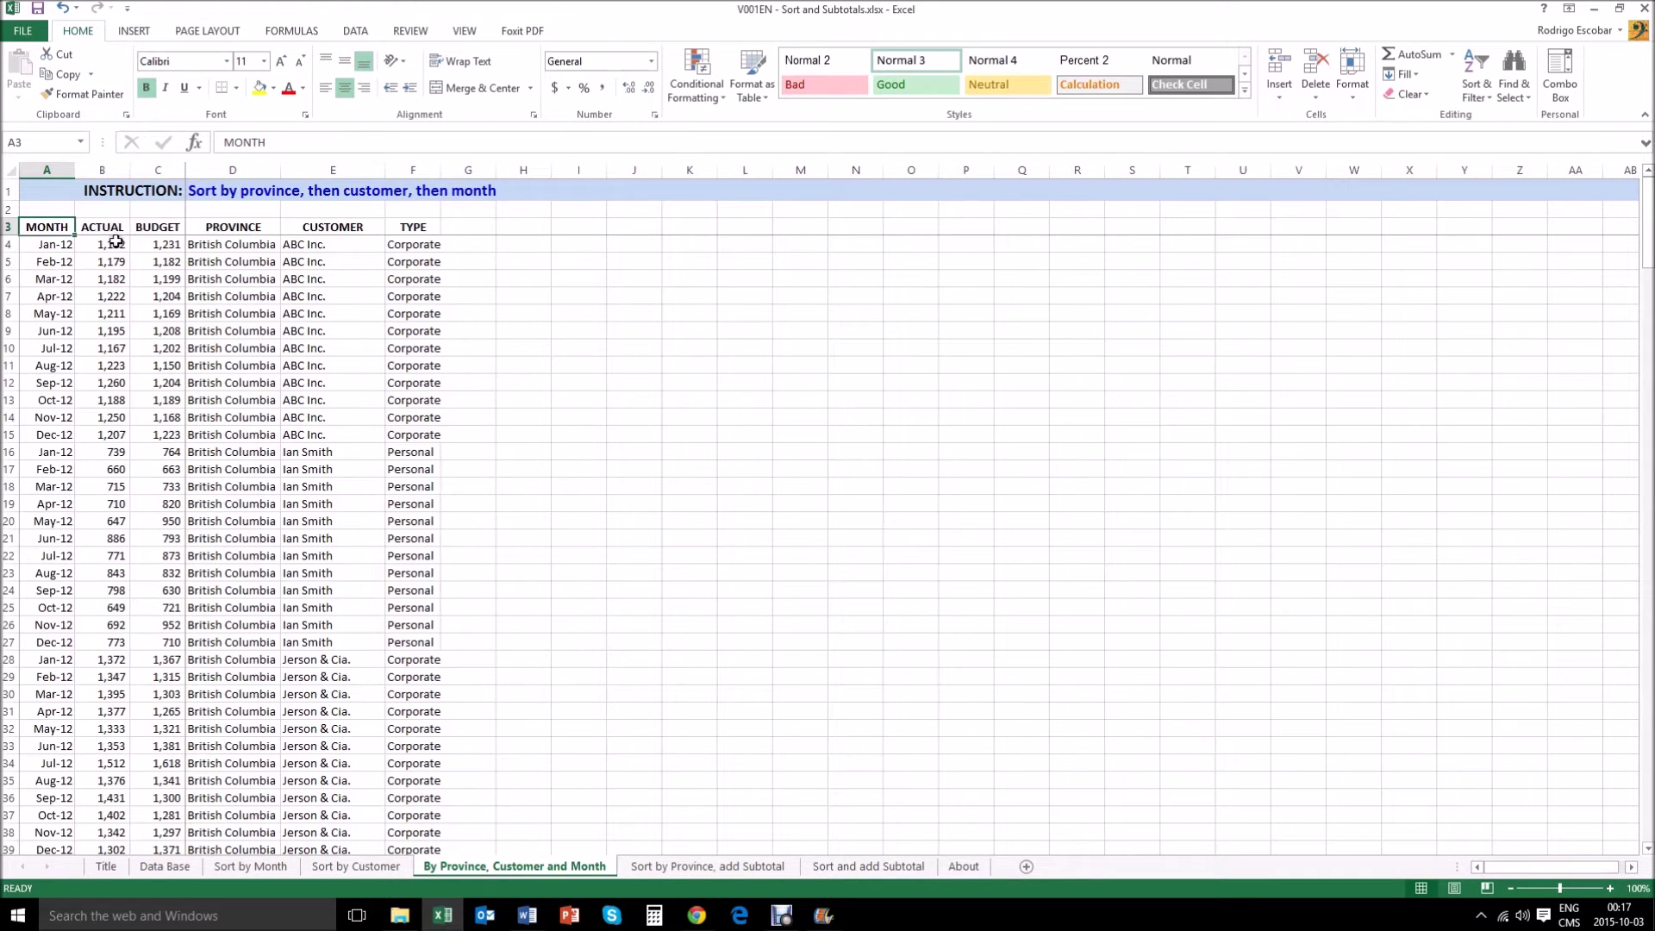
Select the whole table on the Sort by Province, add Subtotal sheet down to row 255.
click(669, 868)
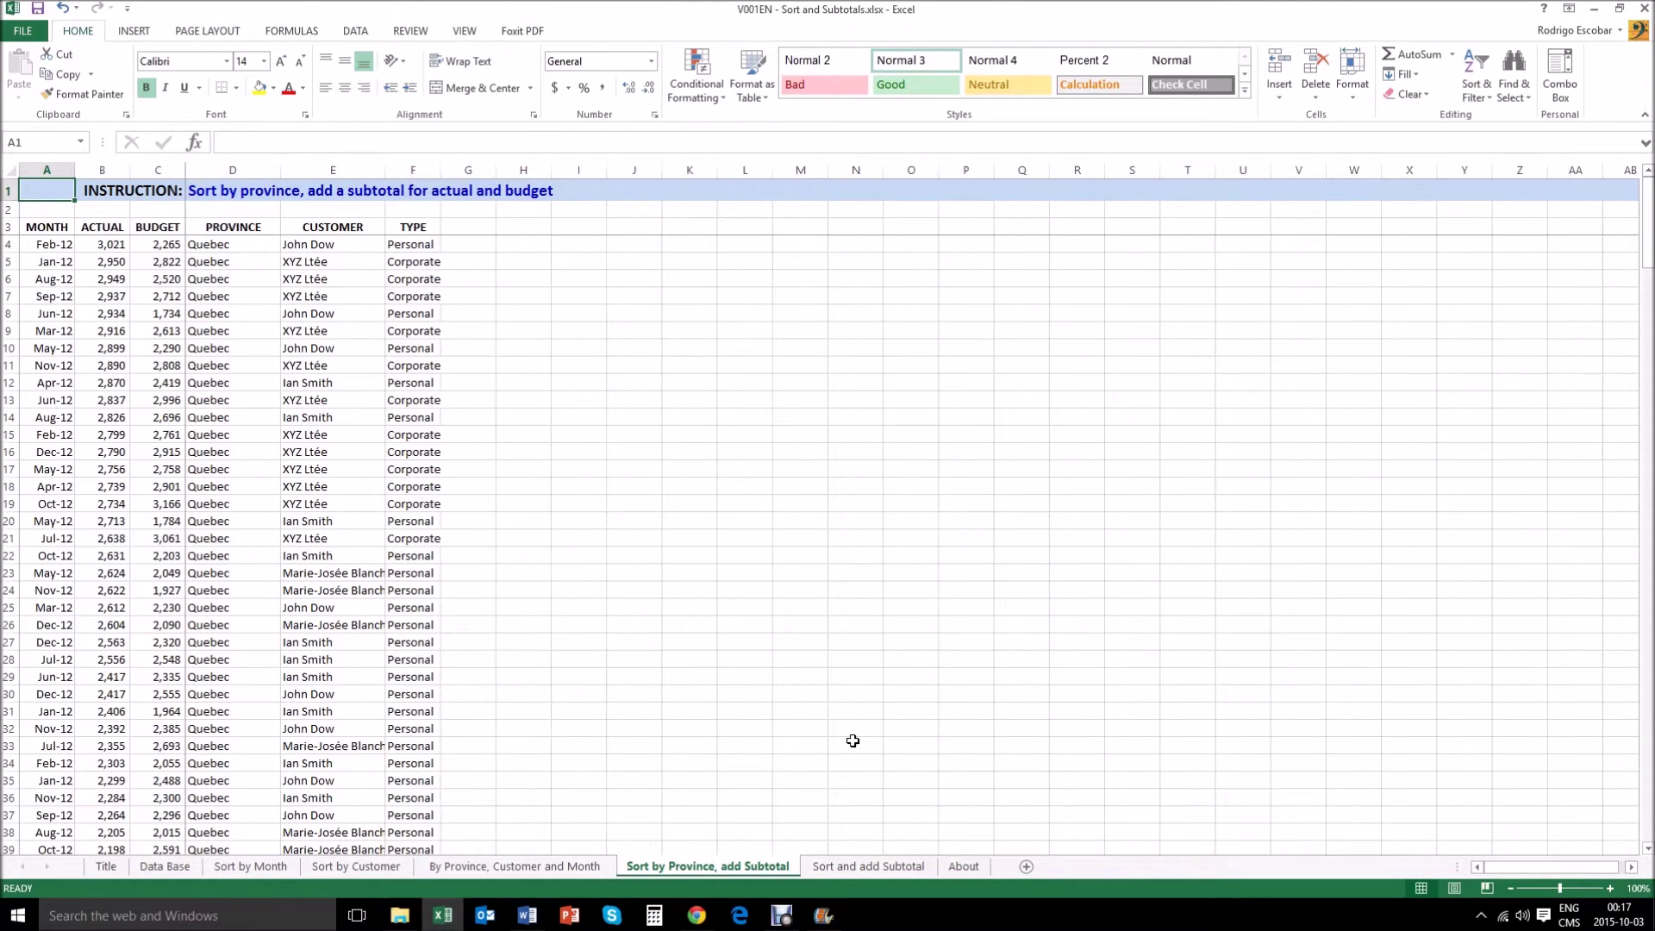
key(Down)
key(Down)
key(shift+Right)
key(shift+Right)
key(shift+Right)
key(shift+Right)
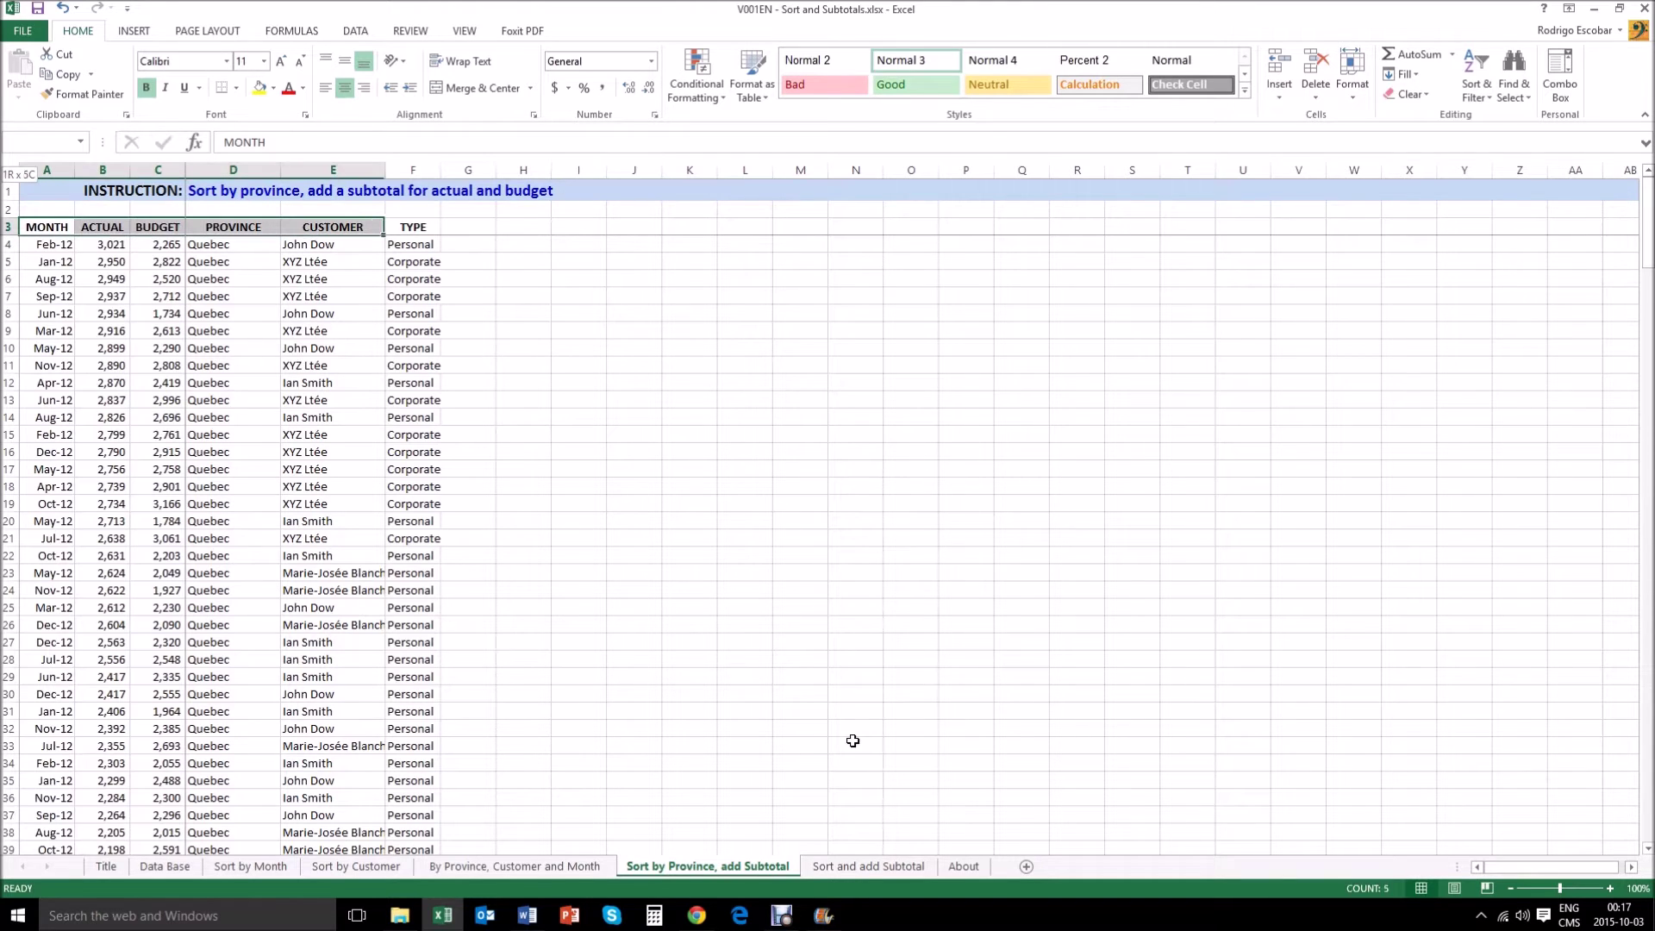
key(shift+Right)
key(ctrl+shift+Down)
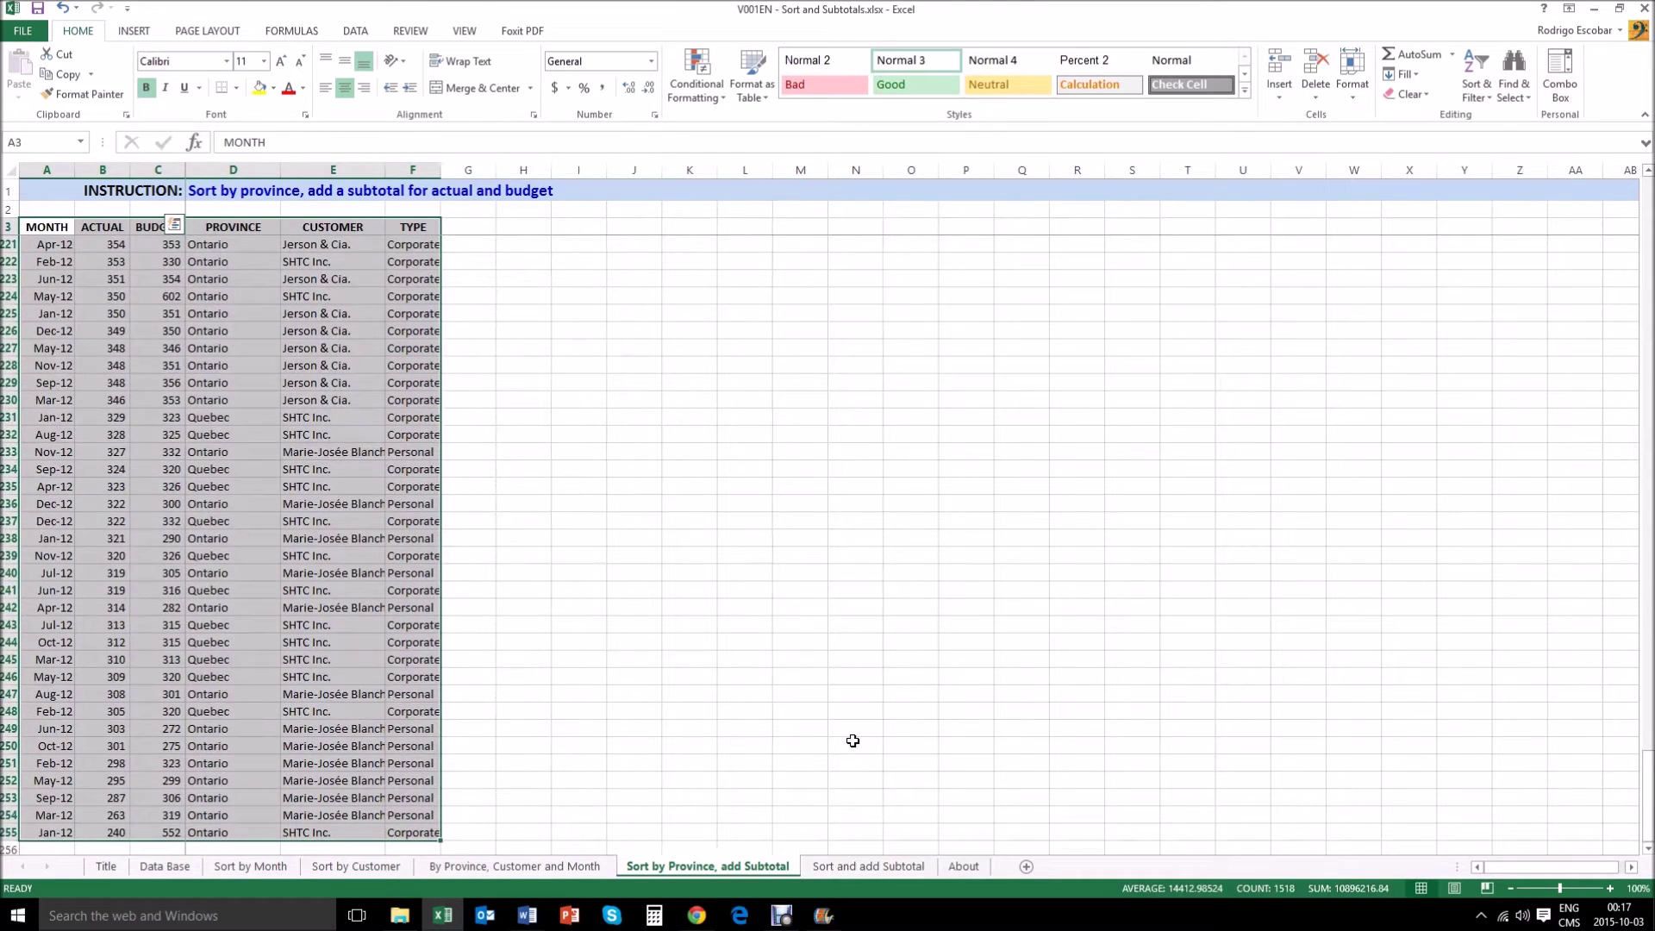
click(1475, 75)
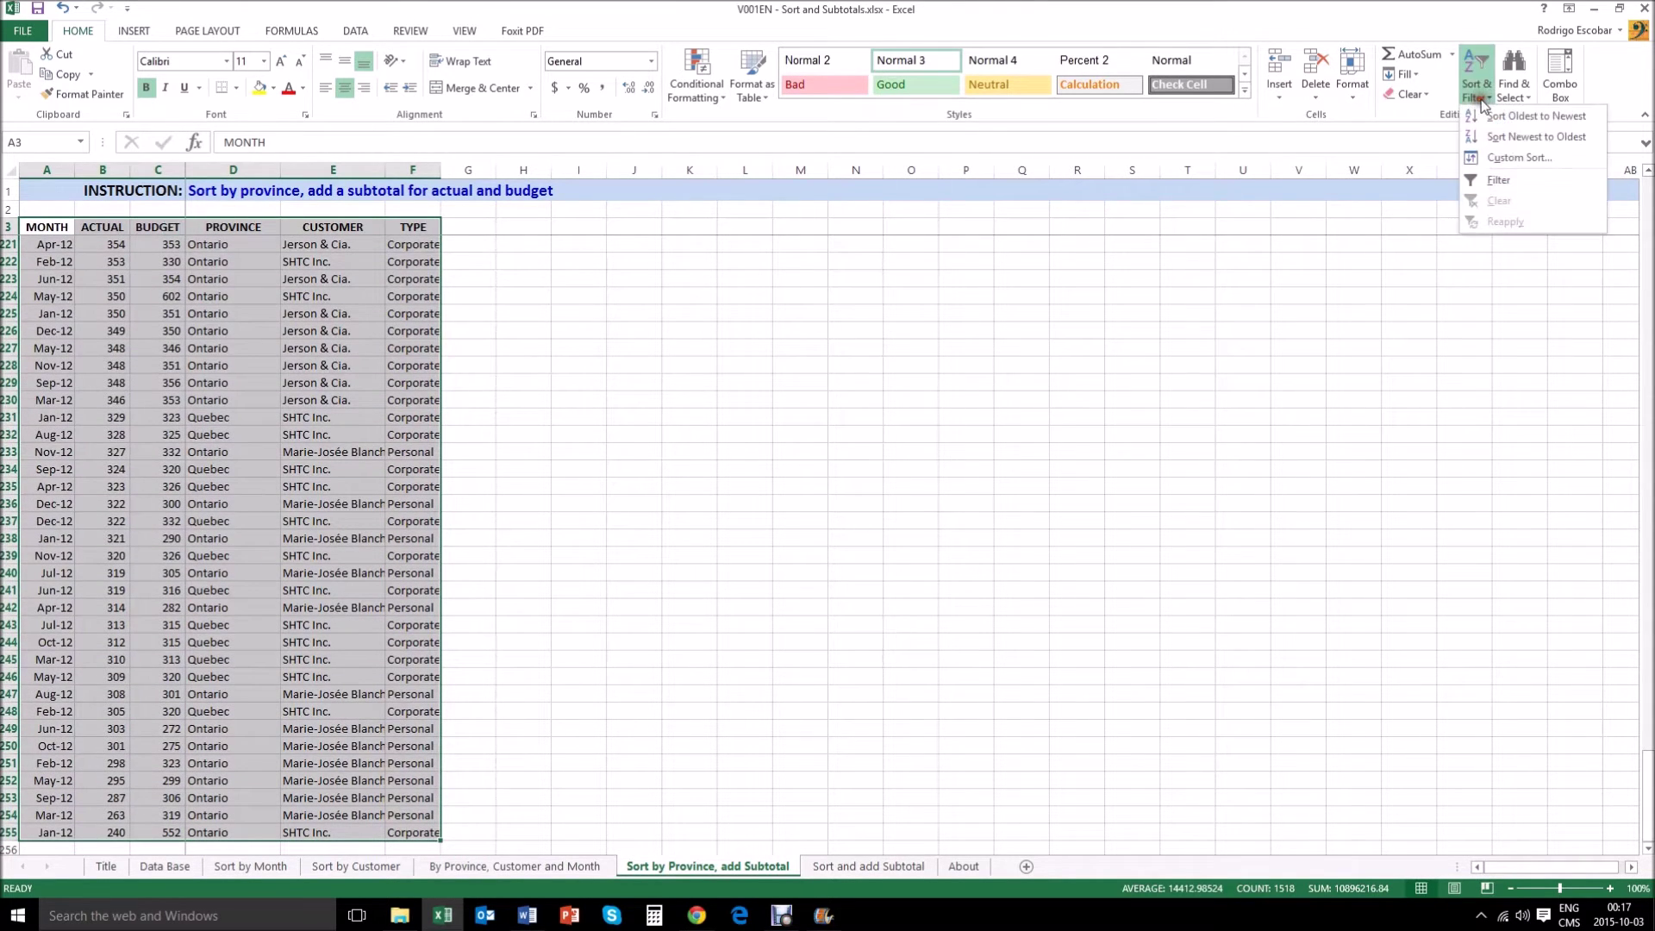
Custom-sort the rows by PROVINCE, A to Z, so British Columbia comes first.
click(1501, 159)
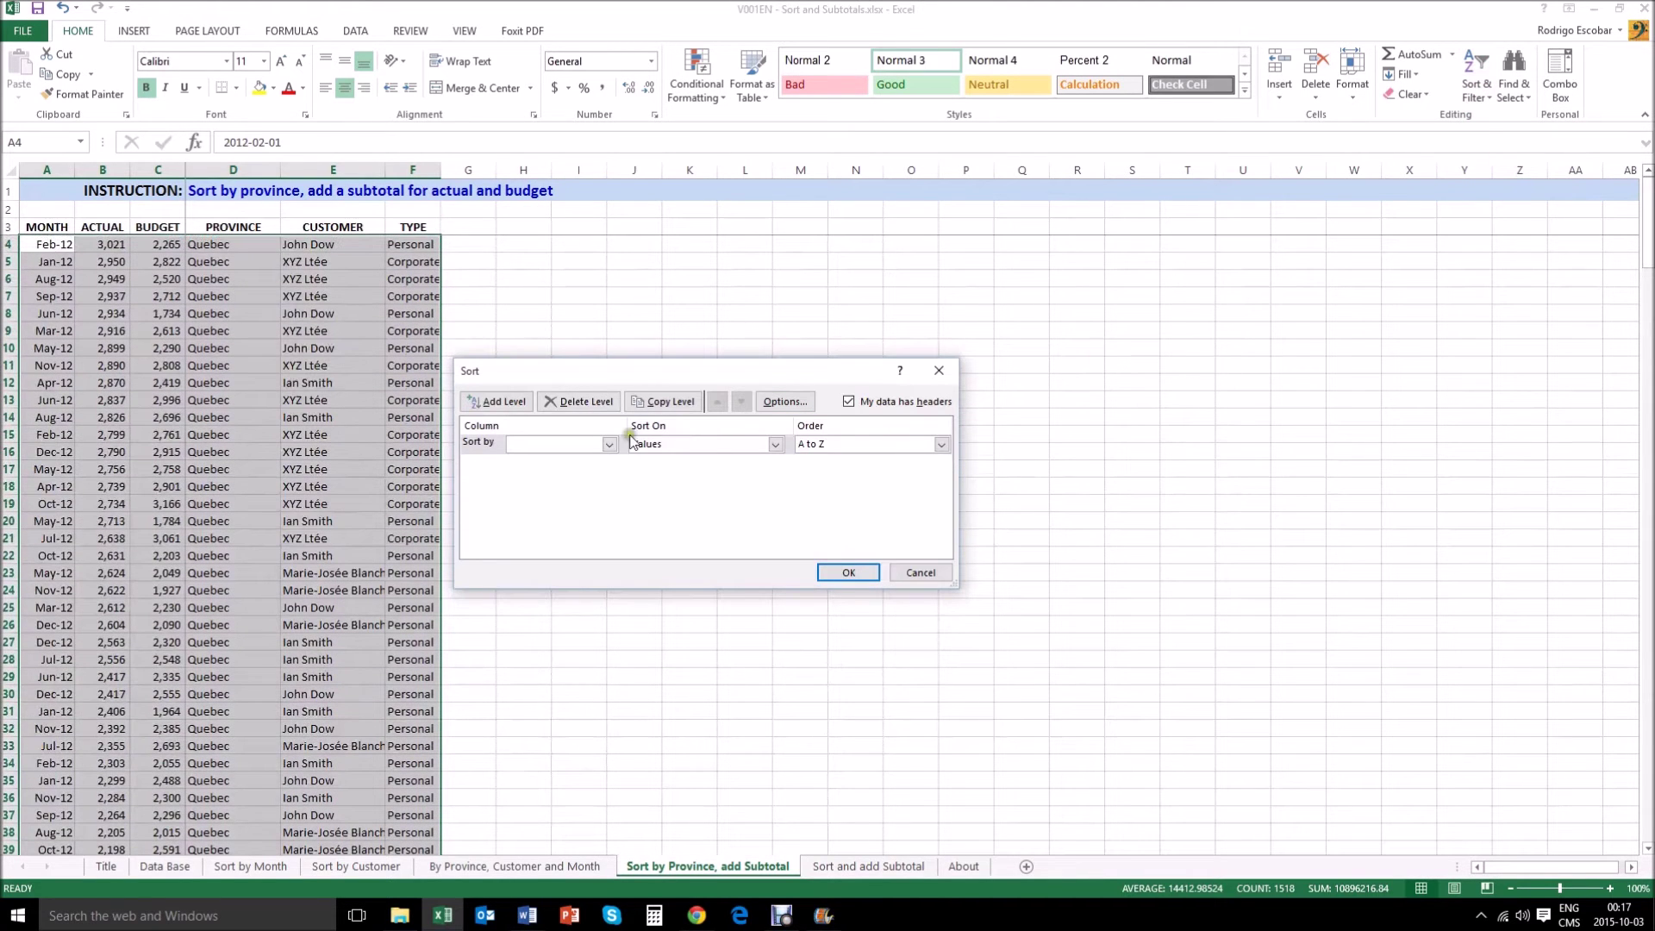
click(610, 443)
click(562, 493)
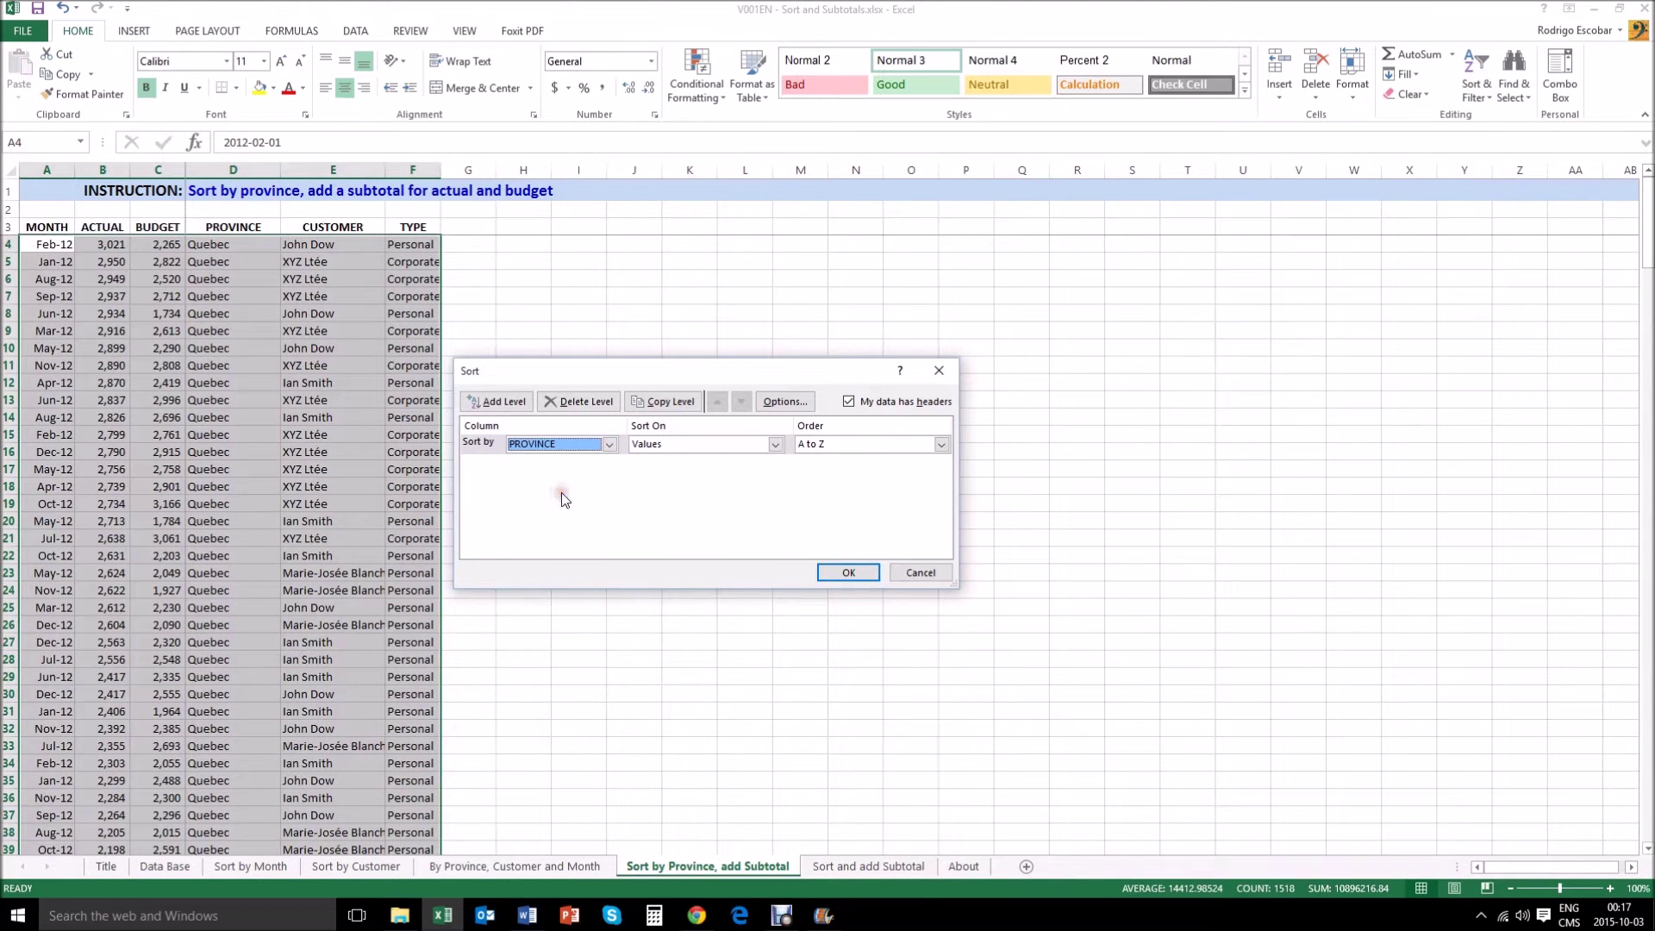
click(846, 573)
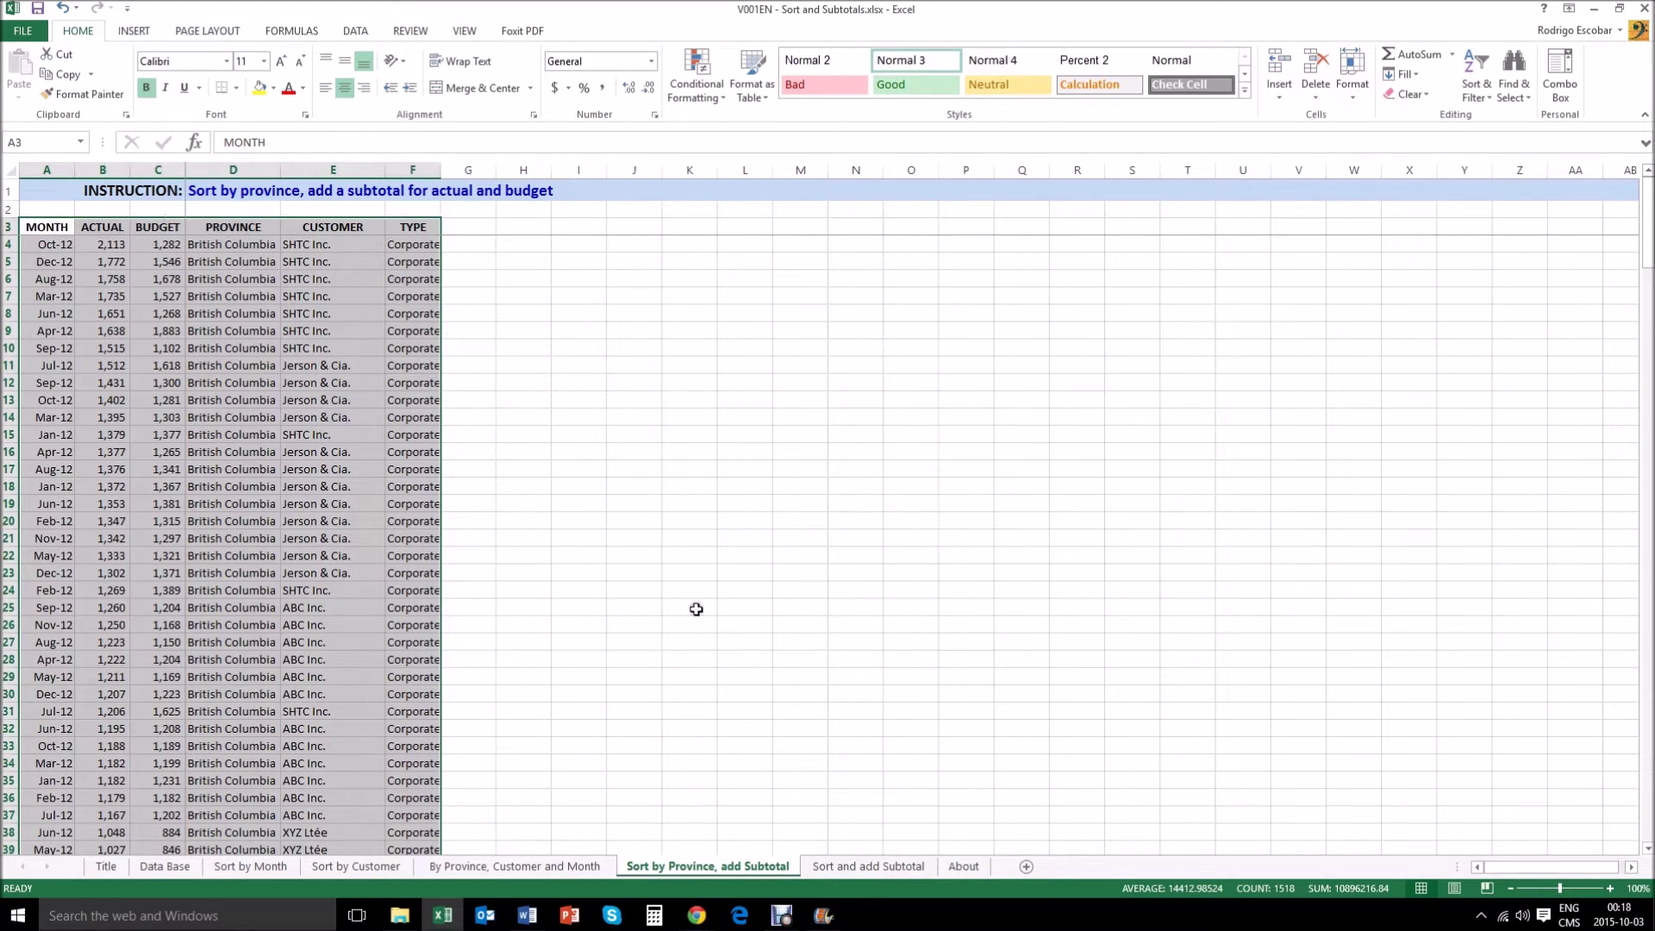
click(361, 32)
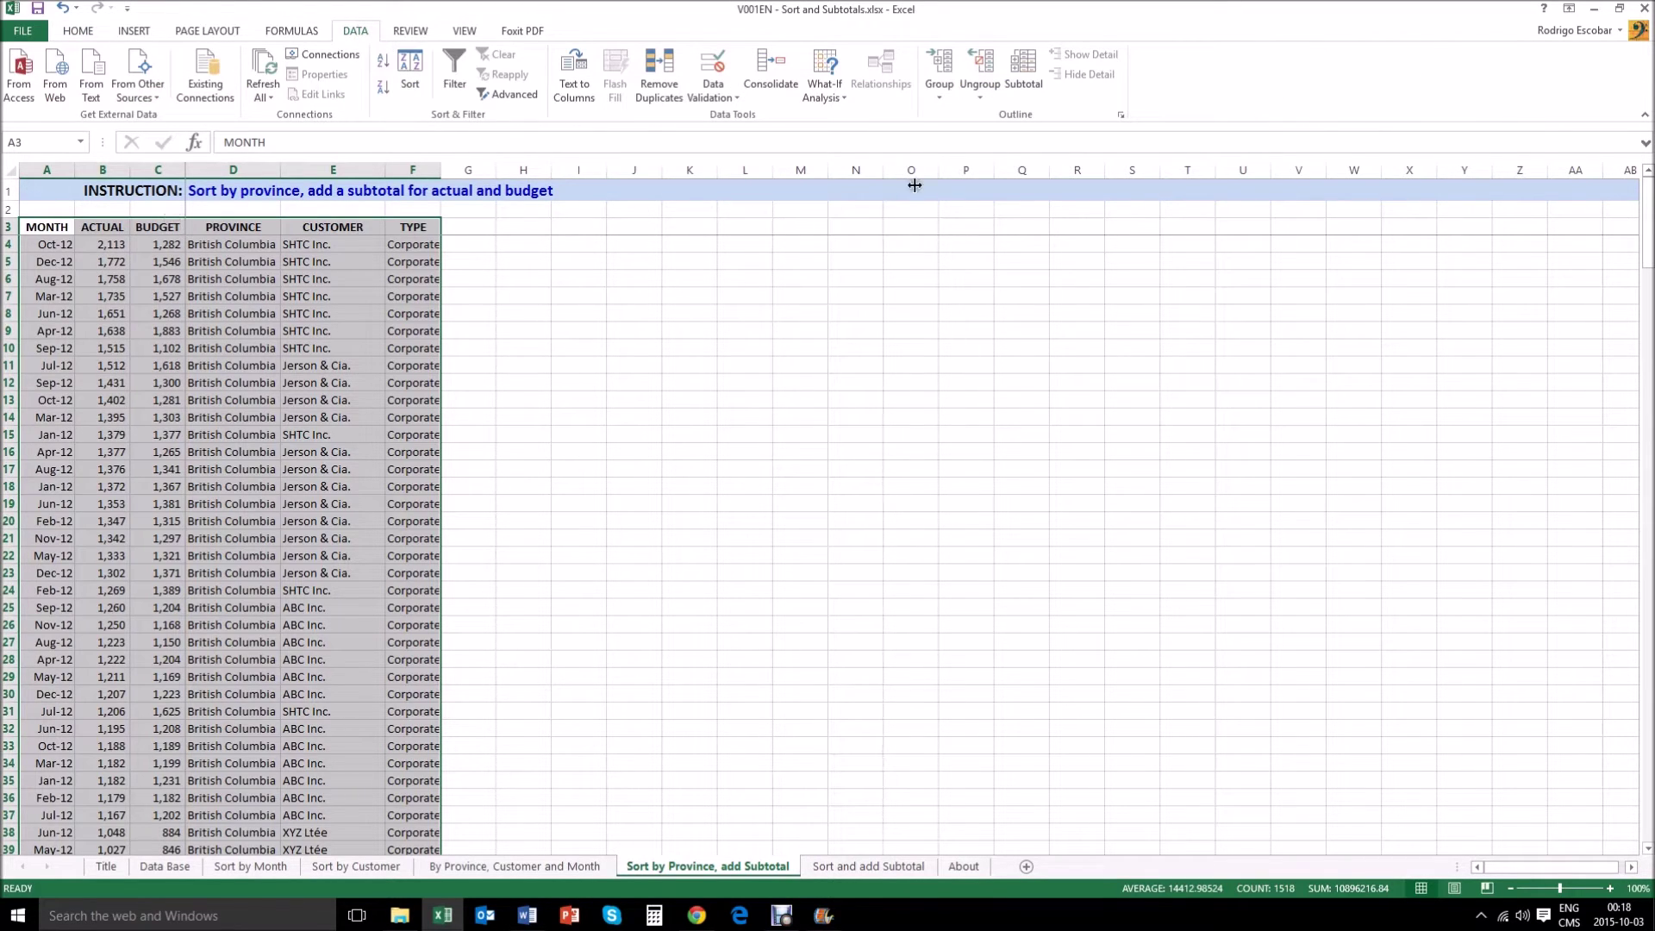
Subtotal with Sum at each change in PROVINCE for ACTUAL and BUDGET, unticking TYPE.
click(1025, 84)
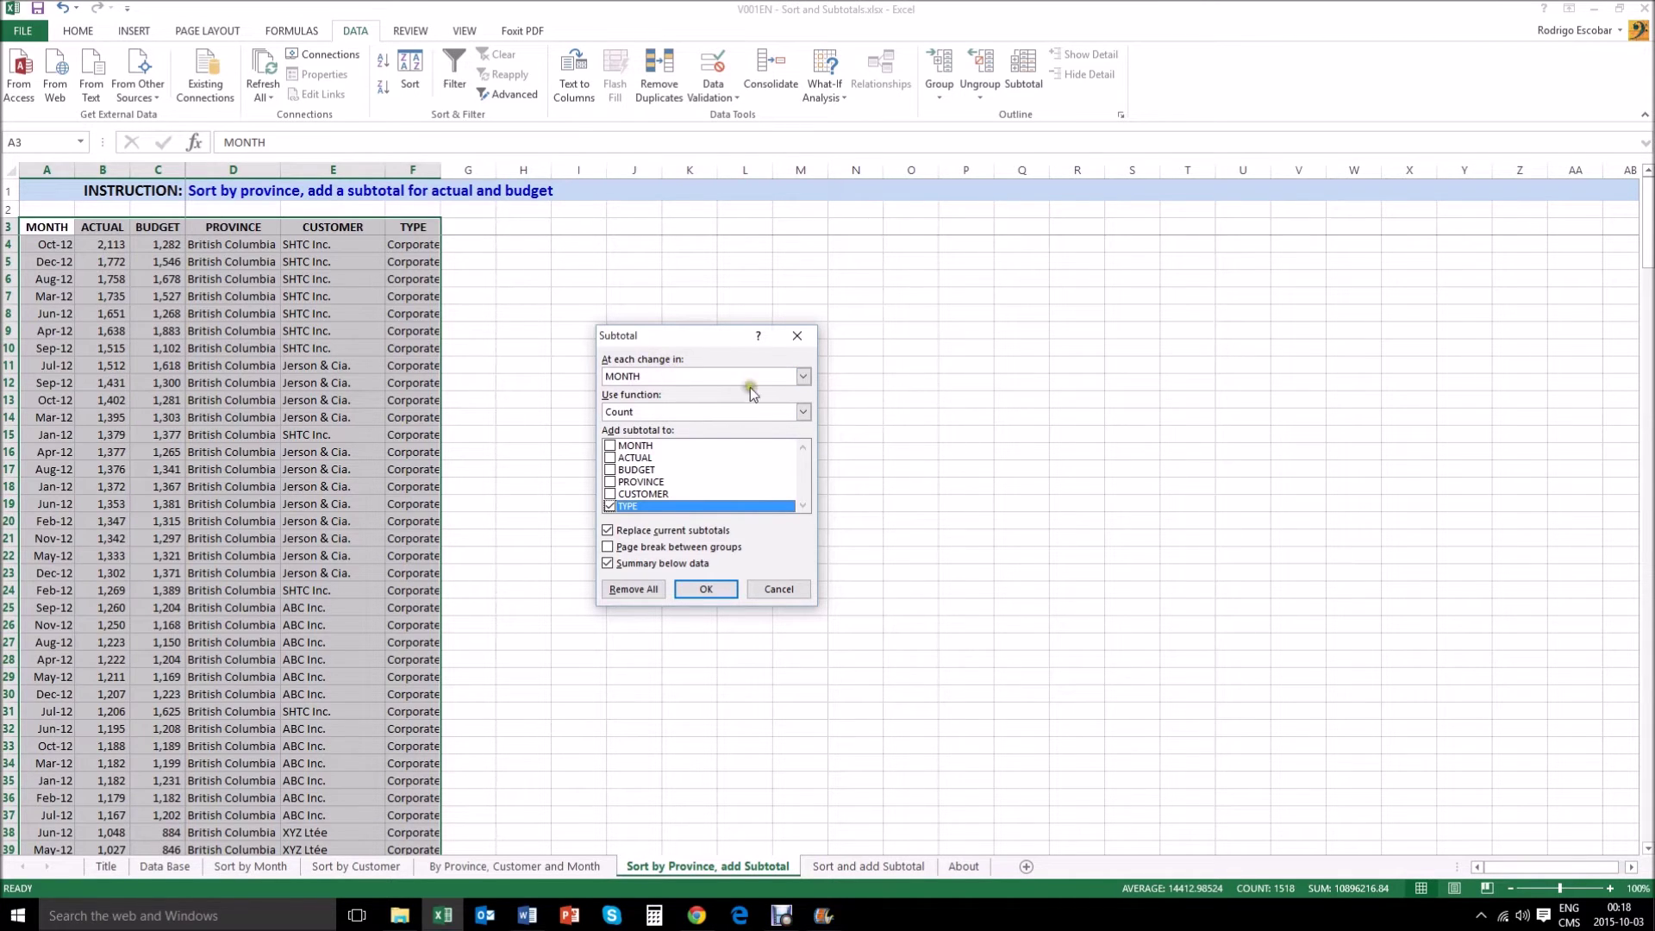
click(802, 376)
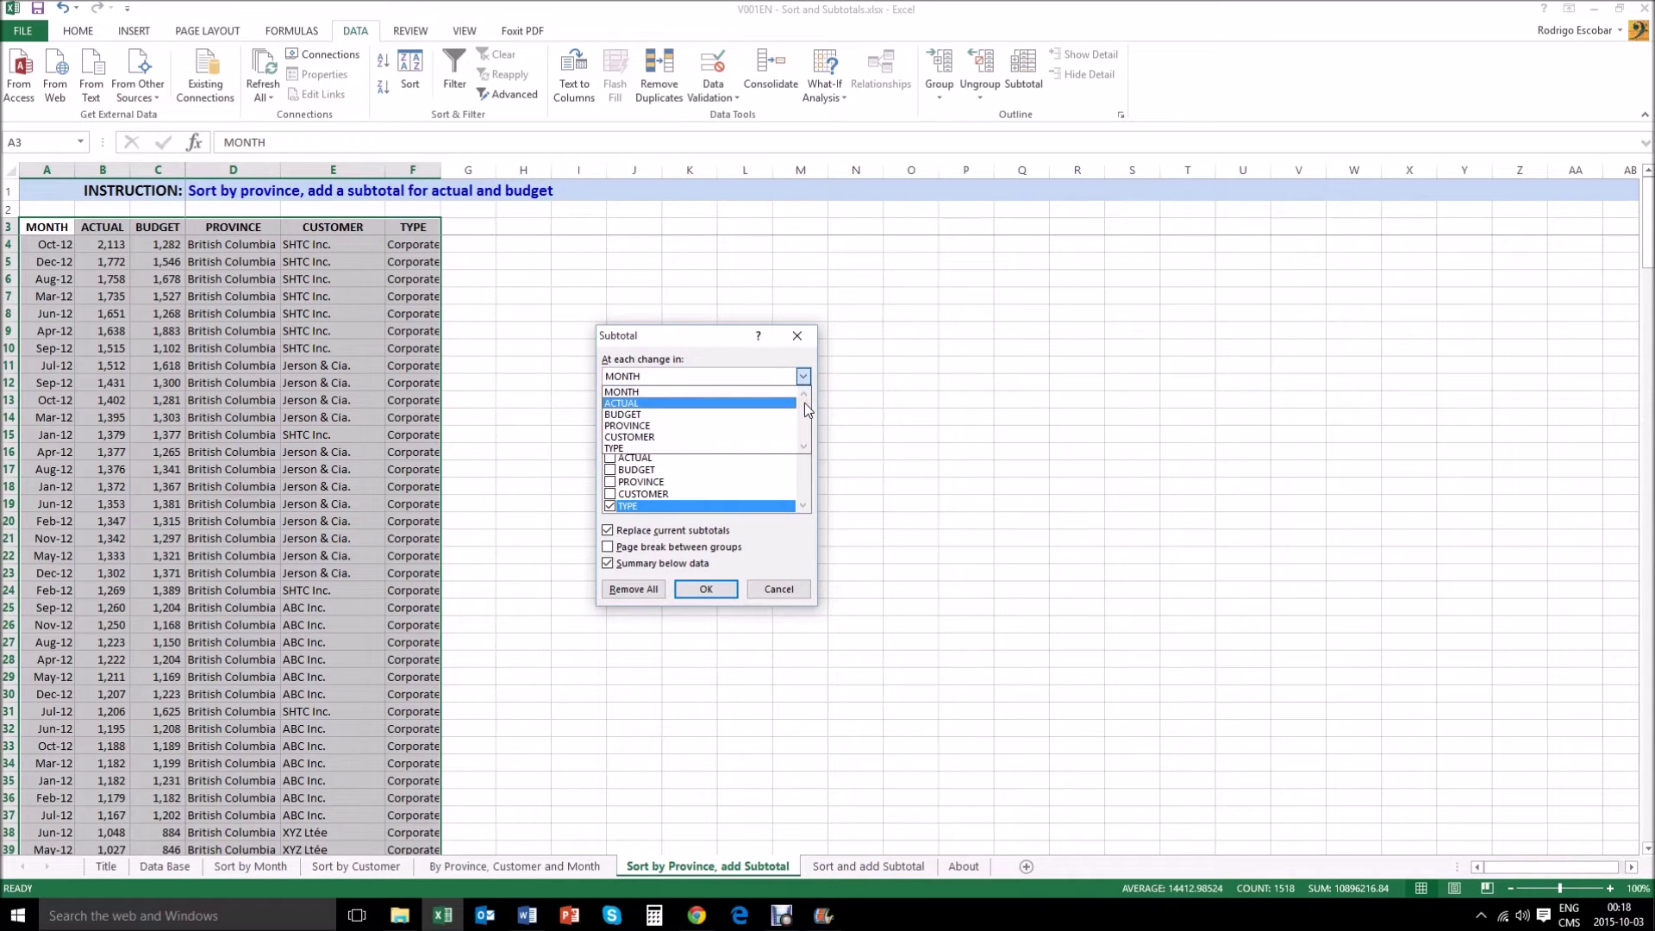
click(657, 415)
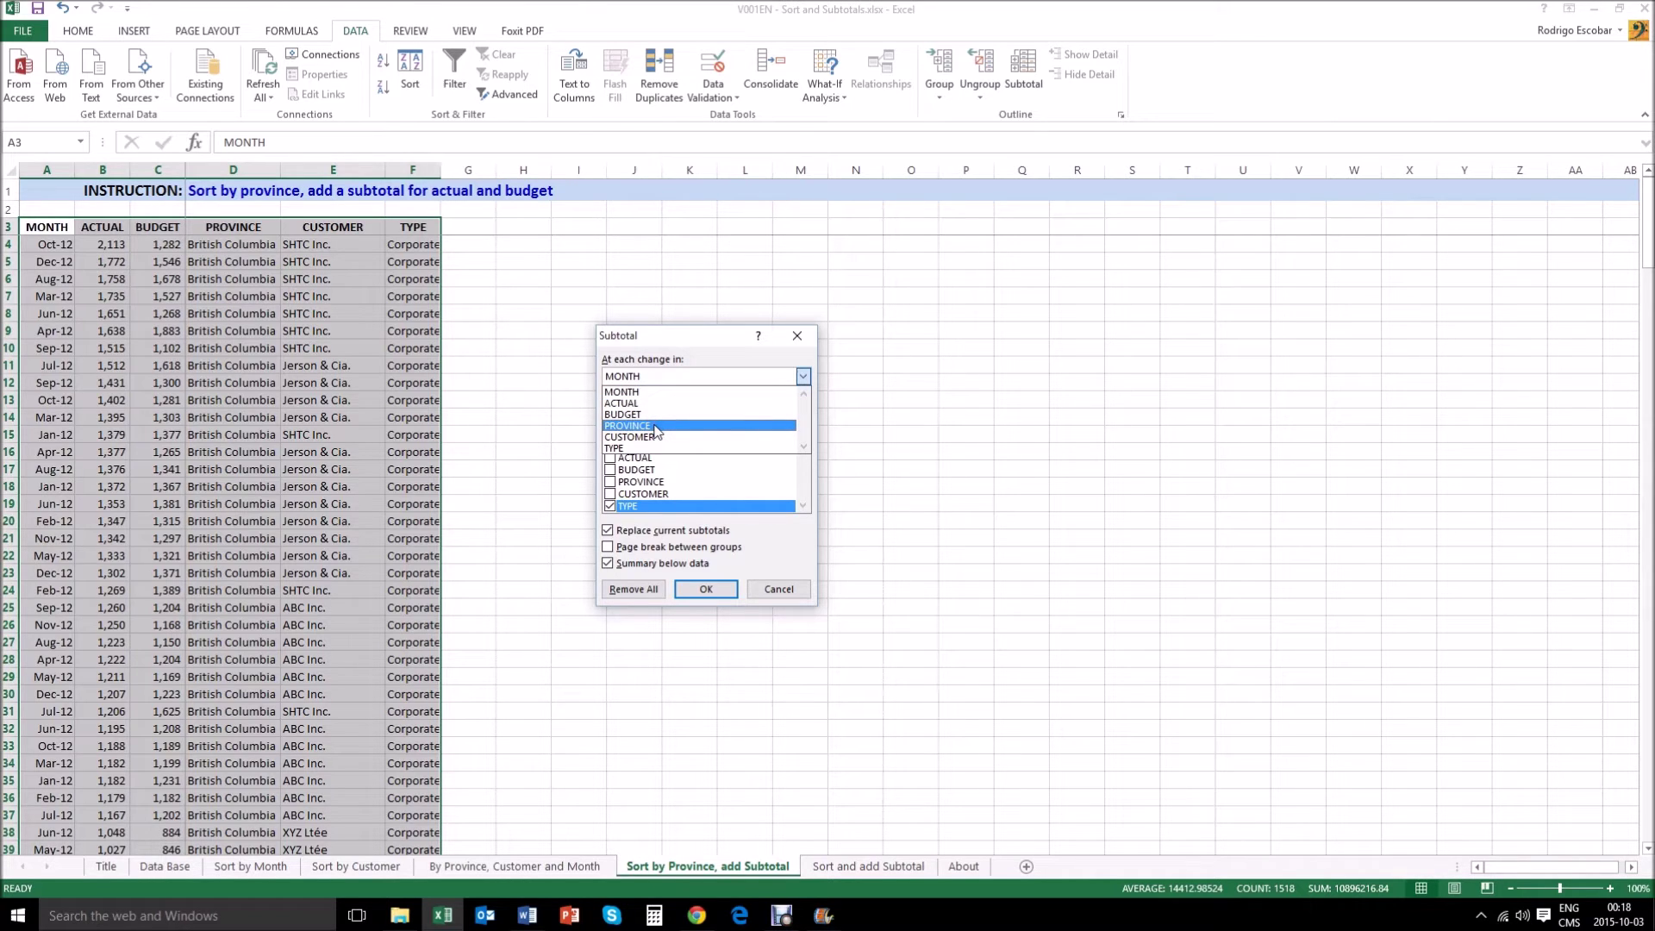
click(657, 427)
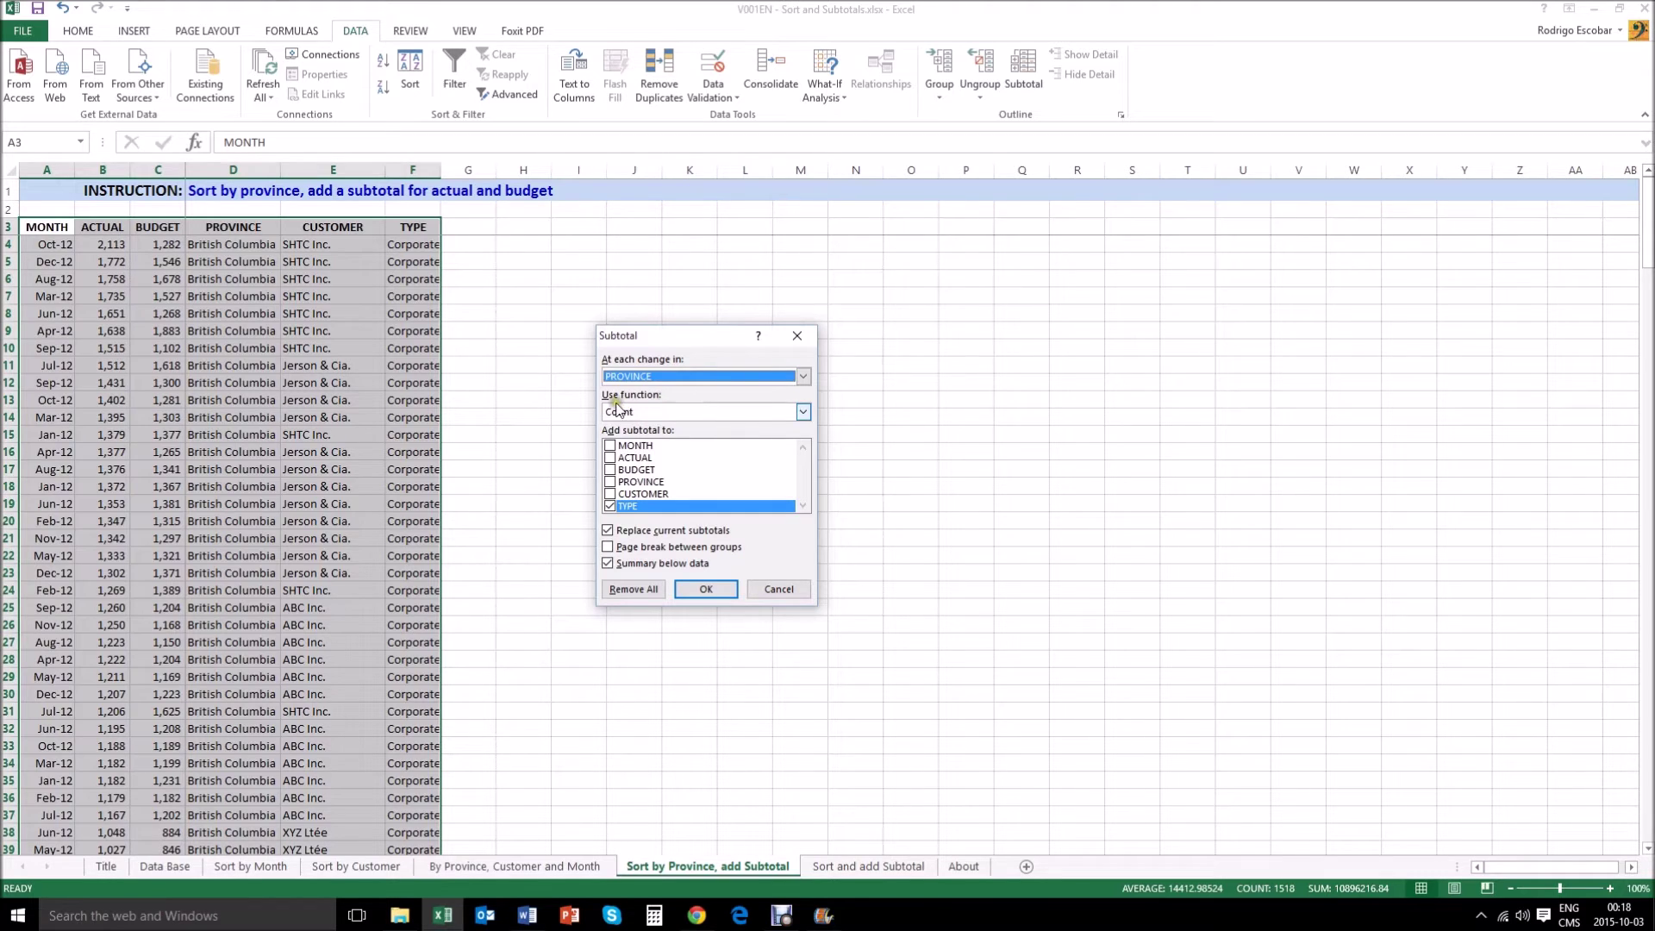
click(800, 415)
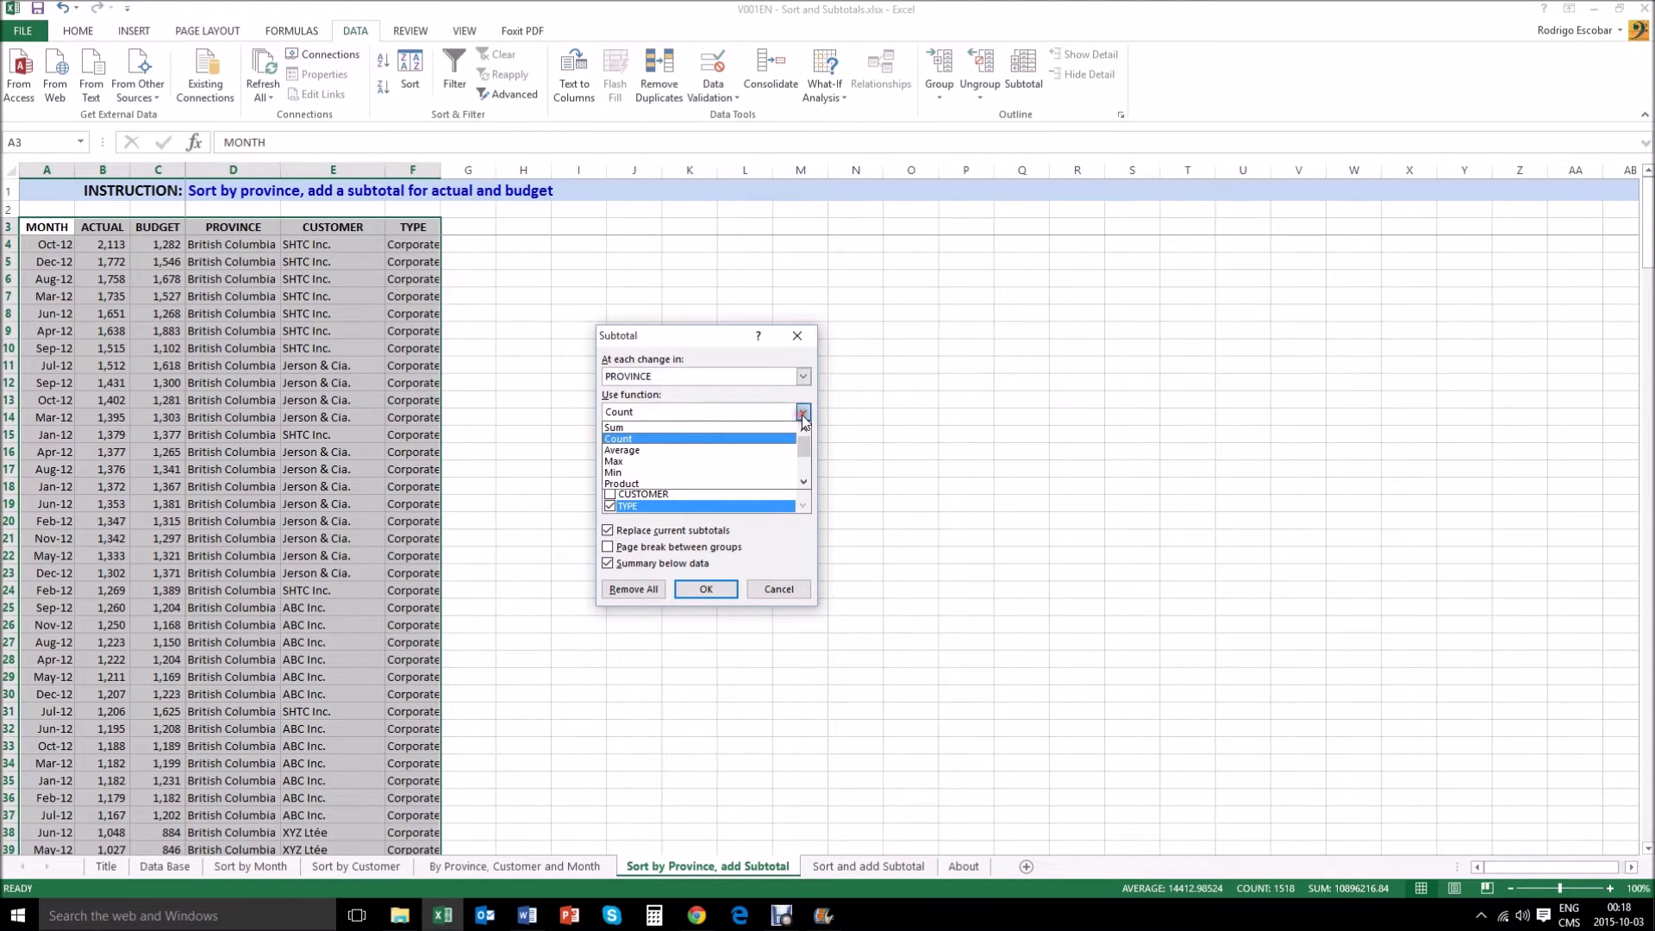
click(645, 428)
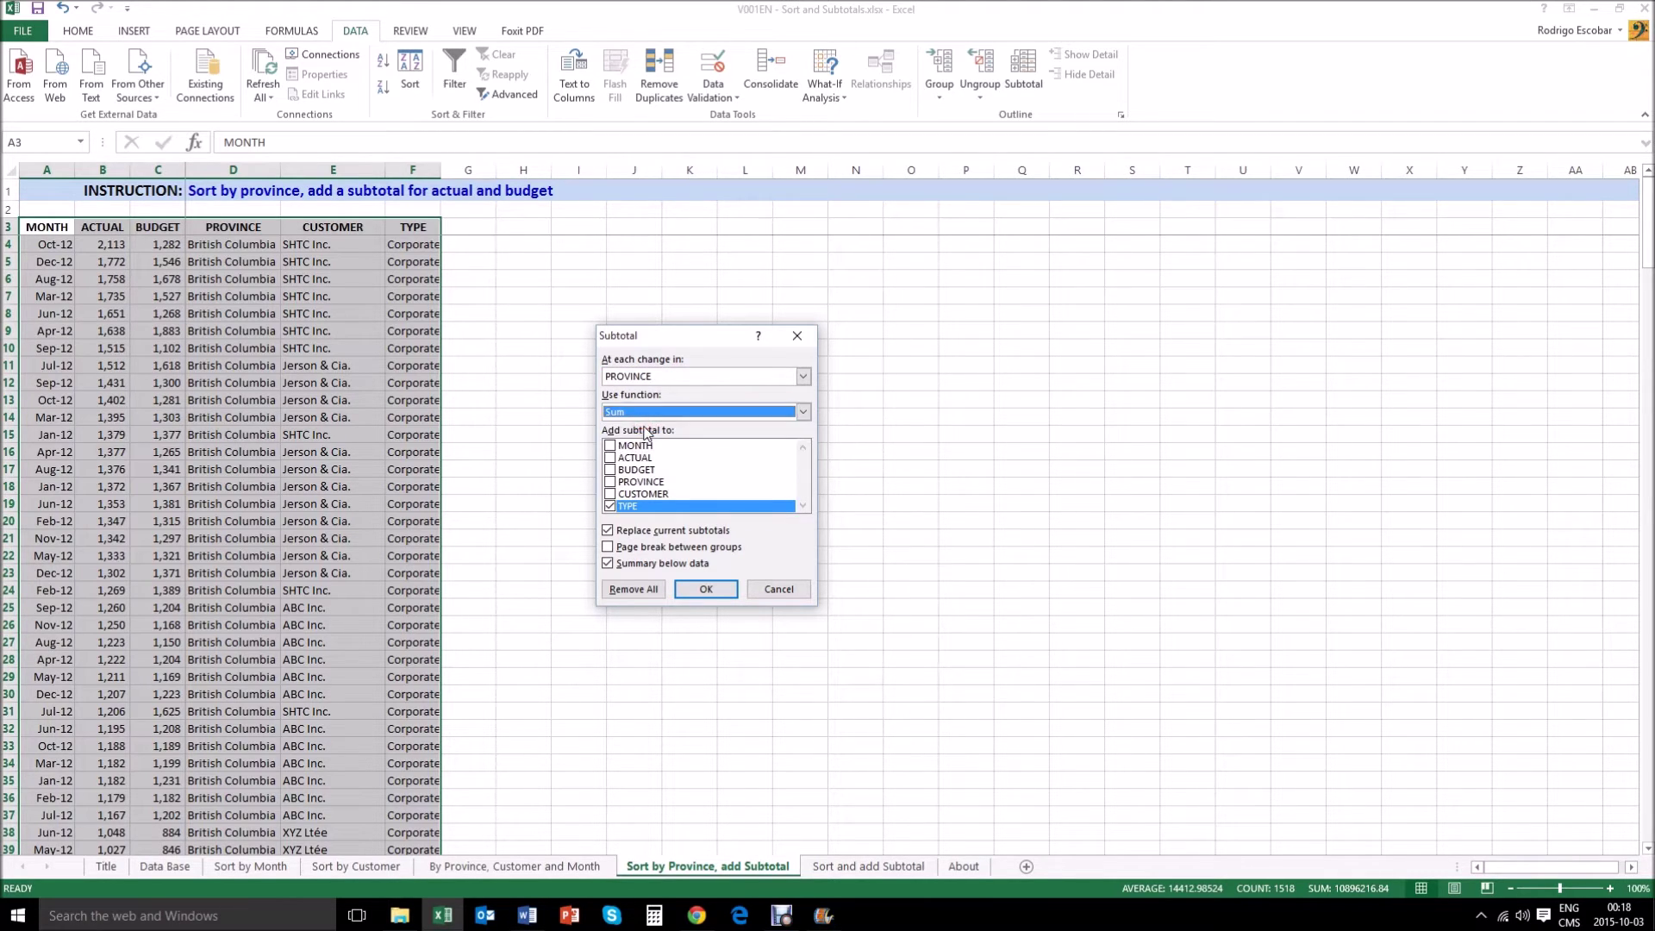
click(802, 412)
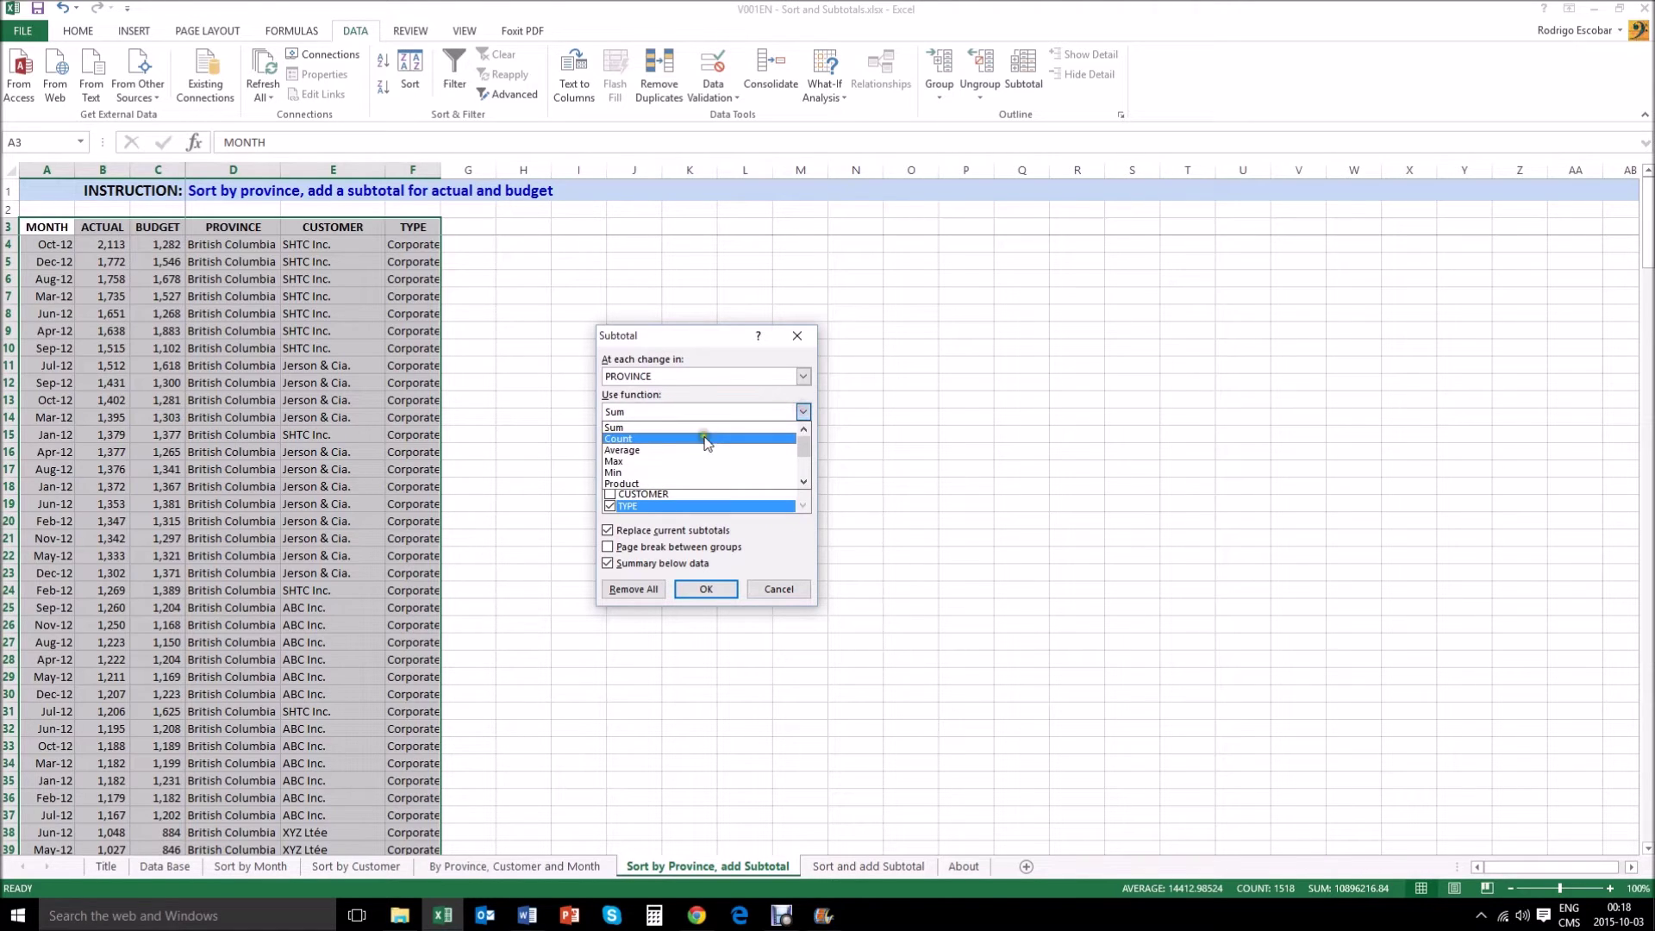
click(659, 428)
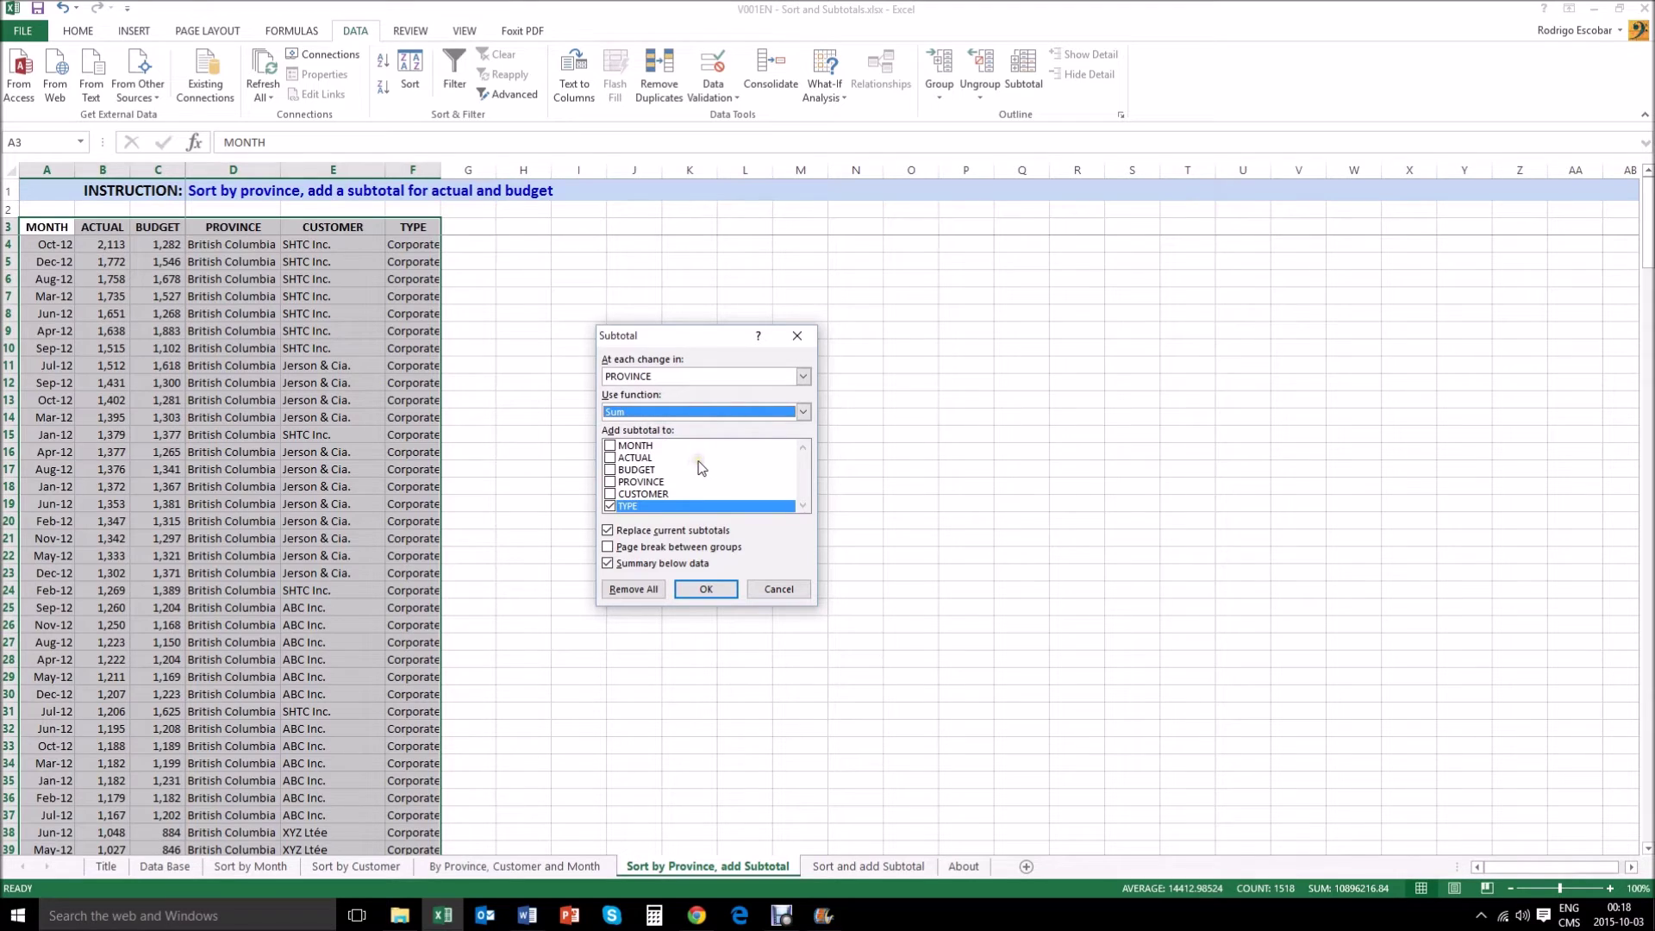
click(610, 505)
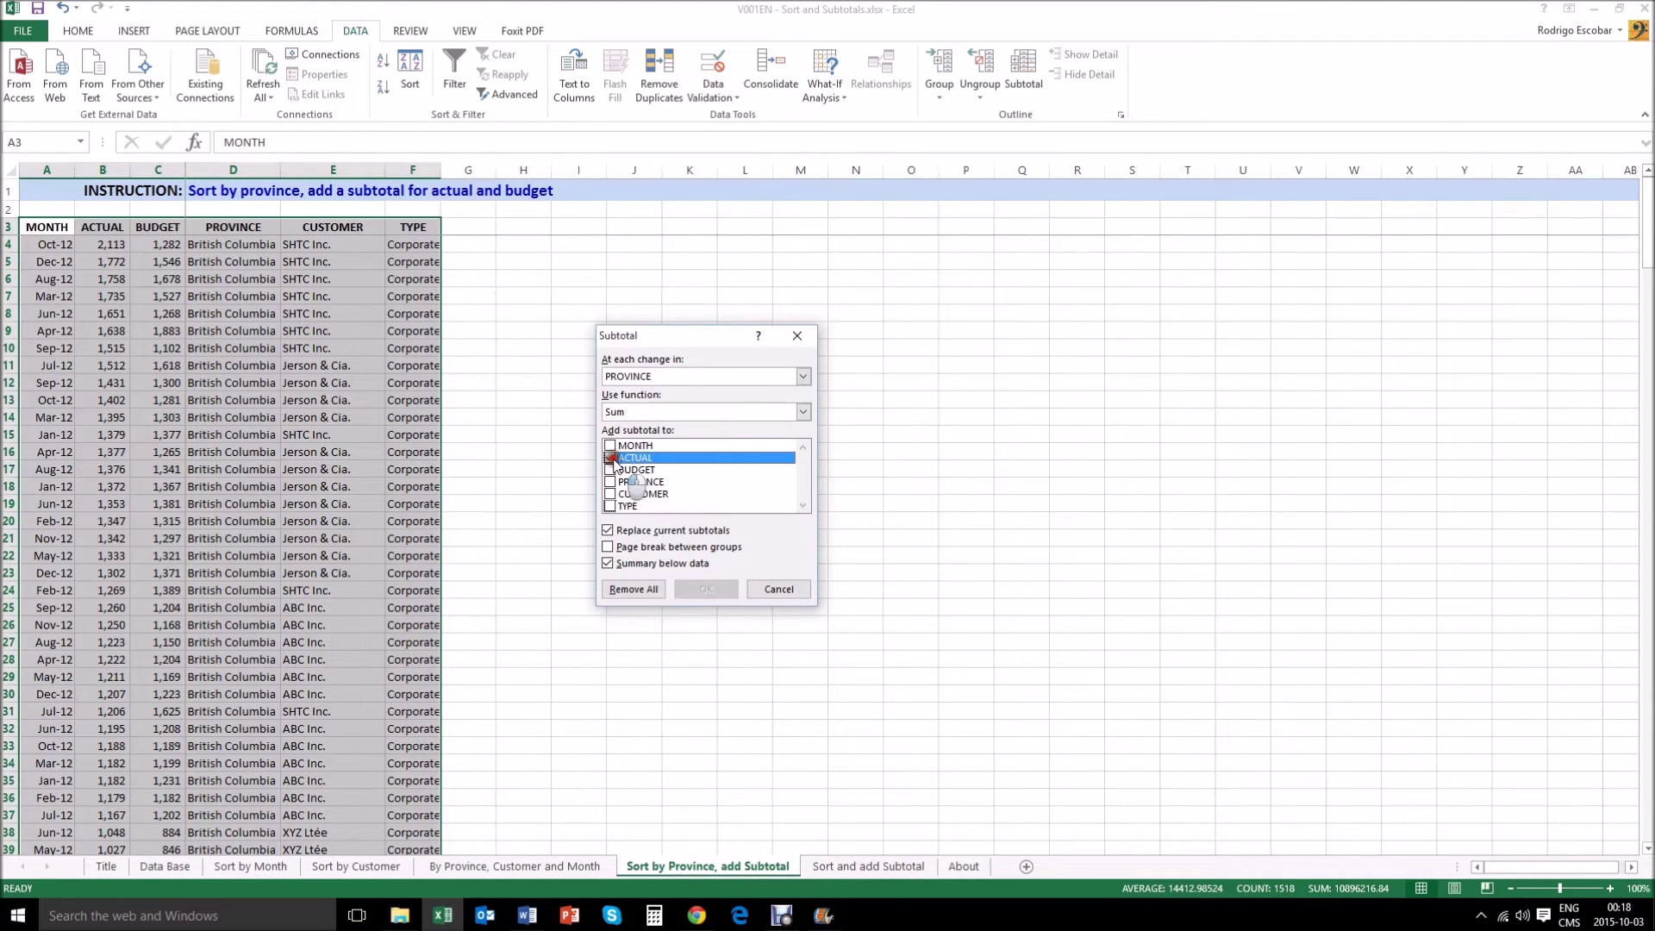
click(611, 457)
click(611, 470)
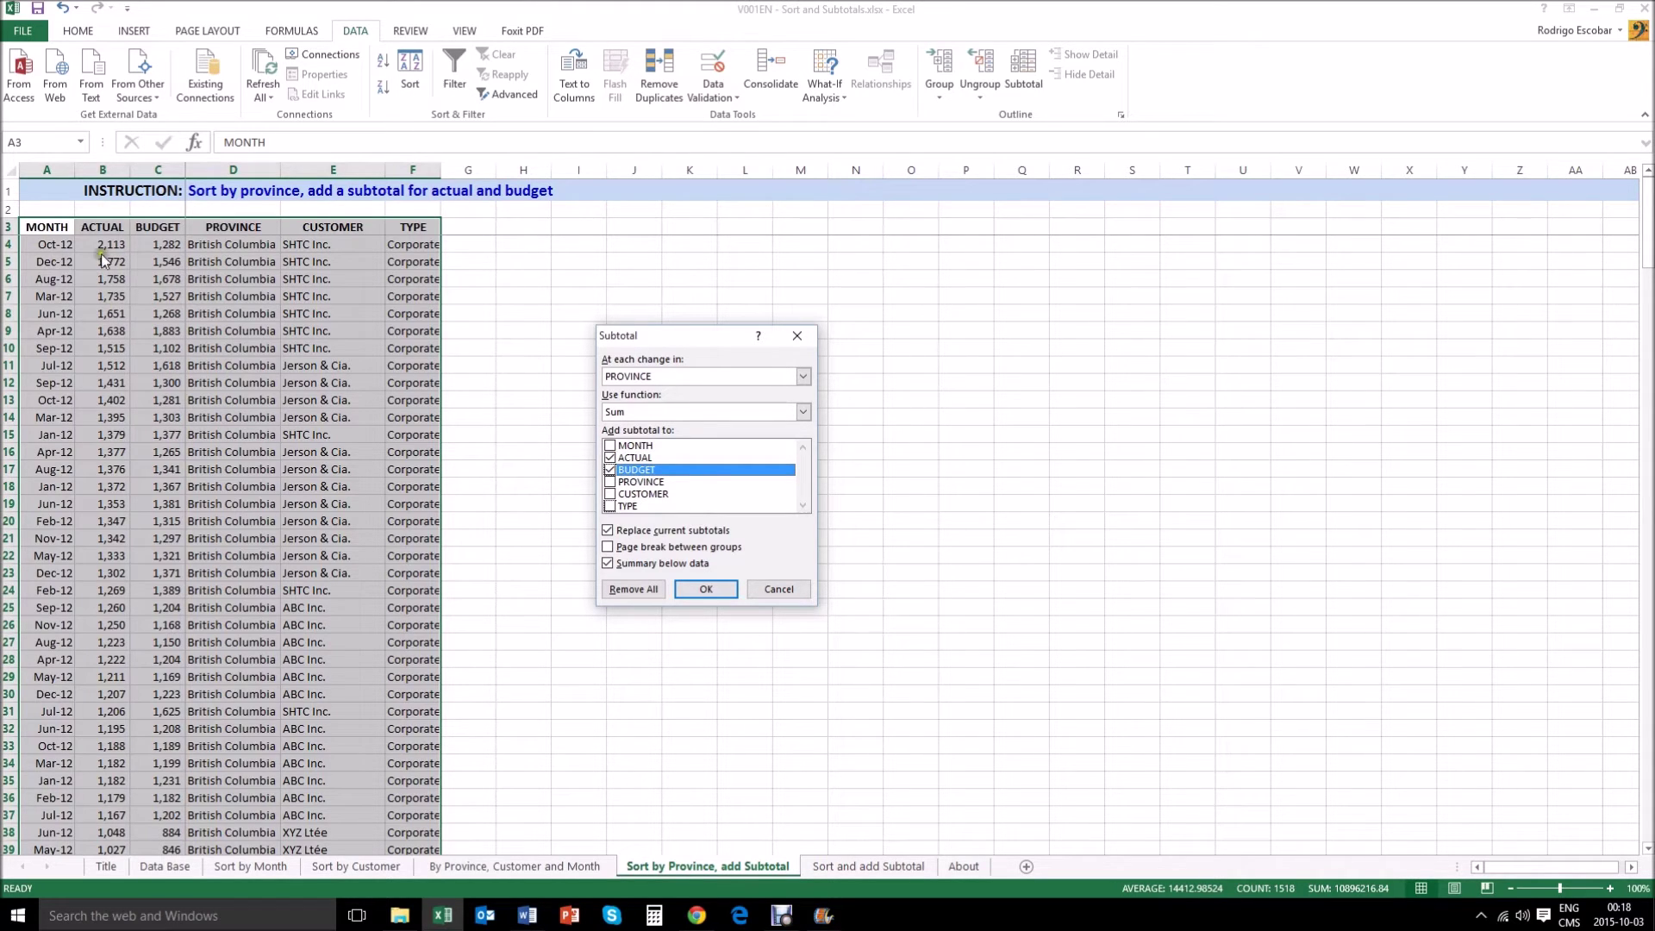
click(724, 591)
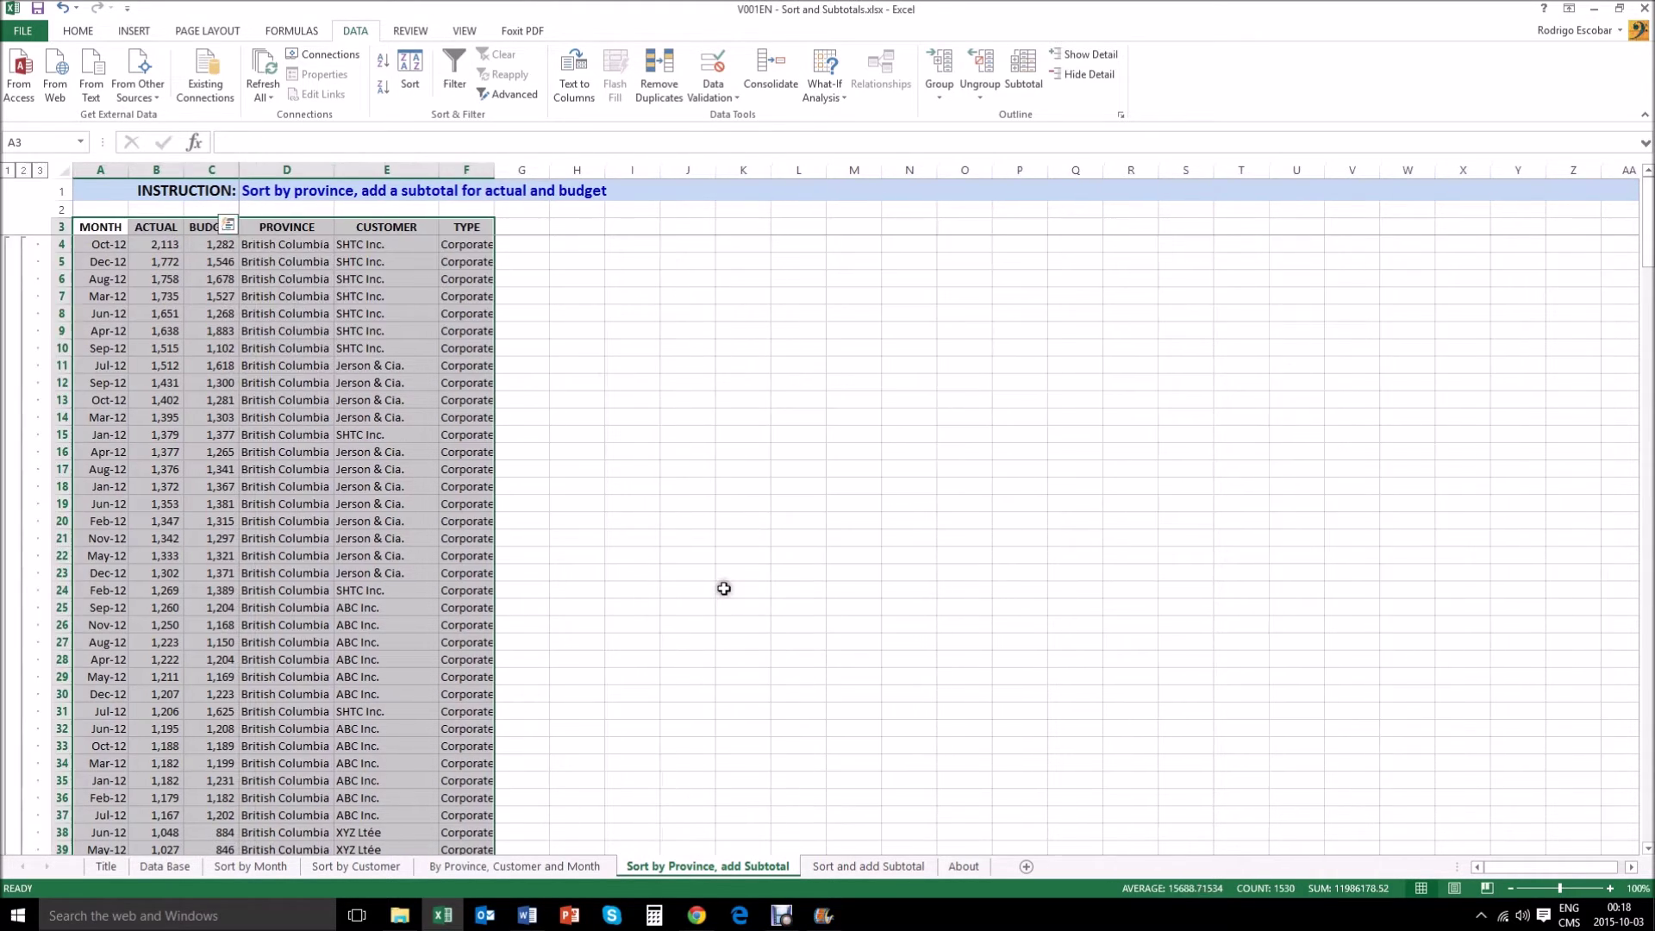
click(105, 228)
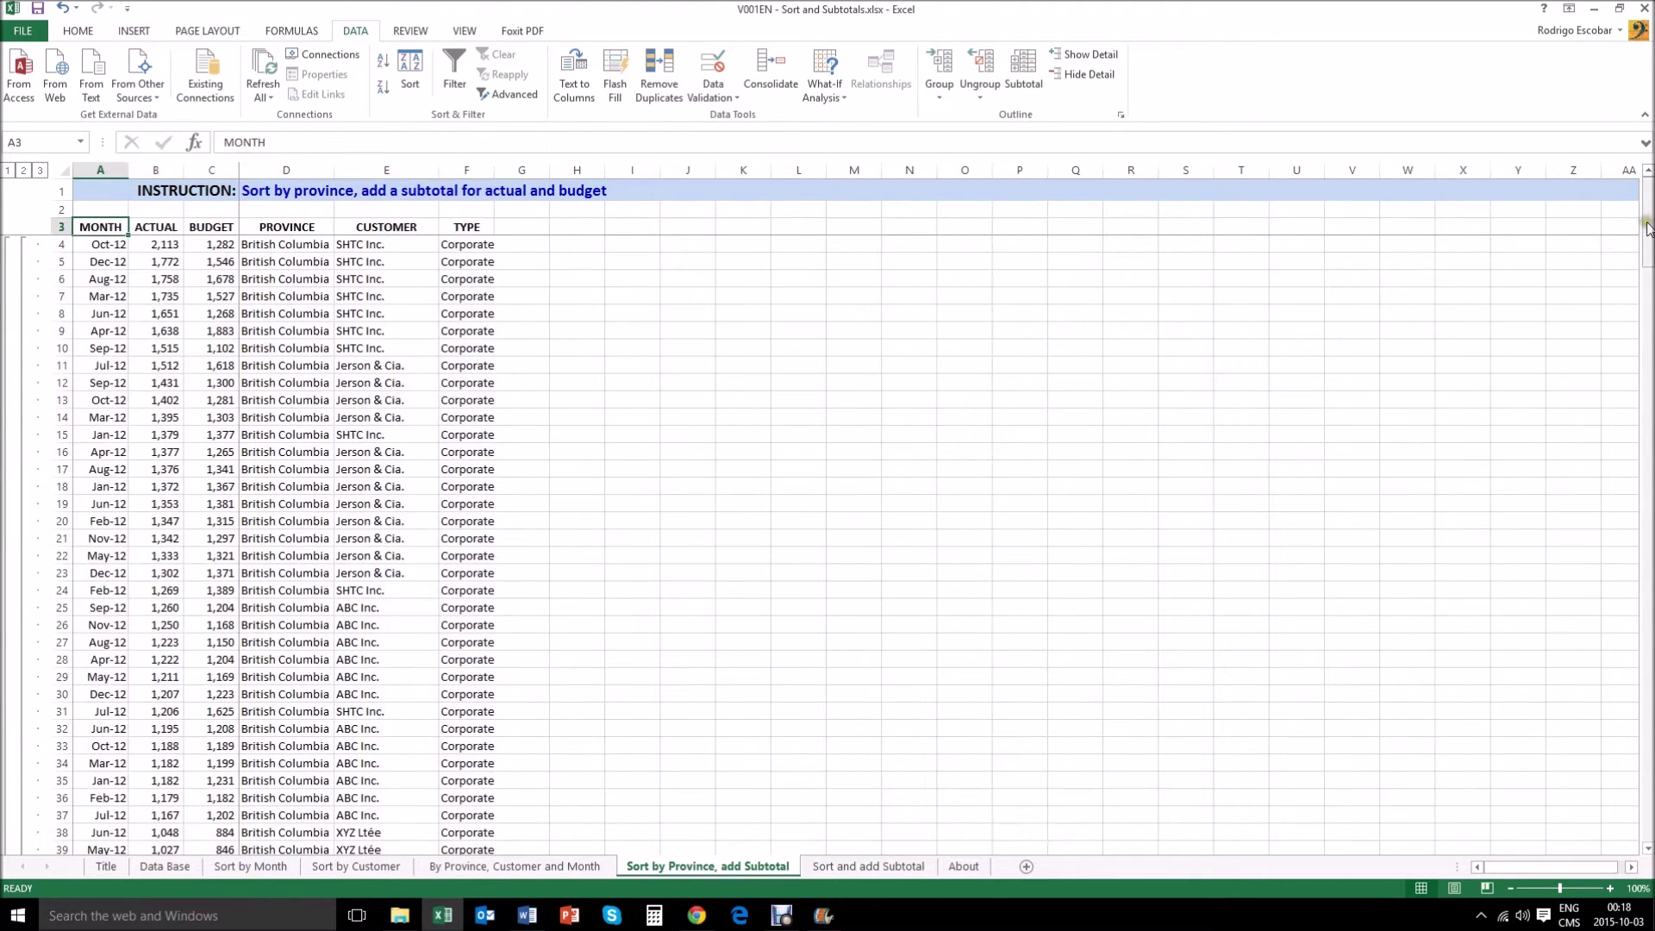
drag(1645, 226, 1646, 656)
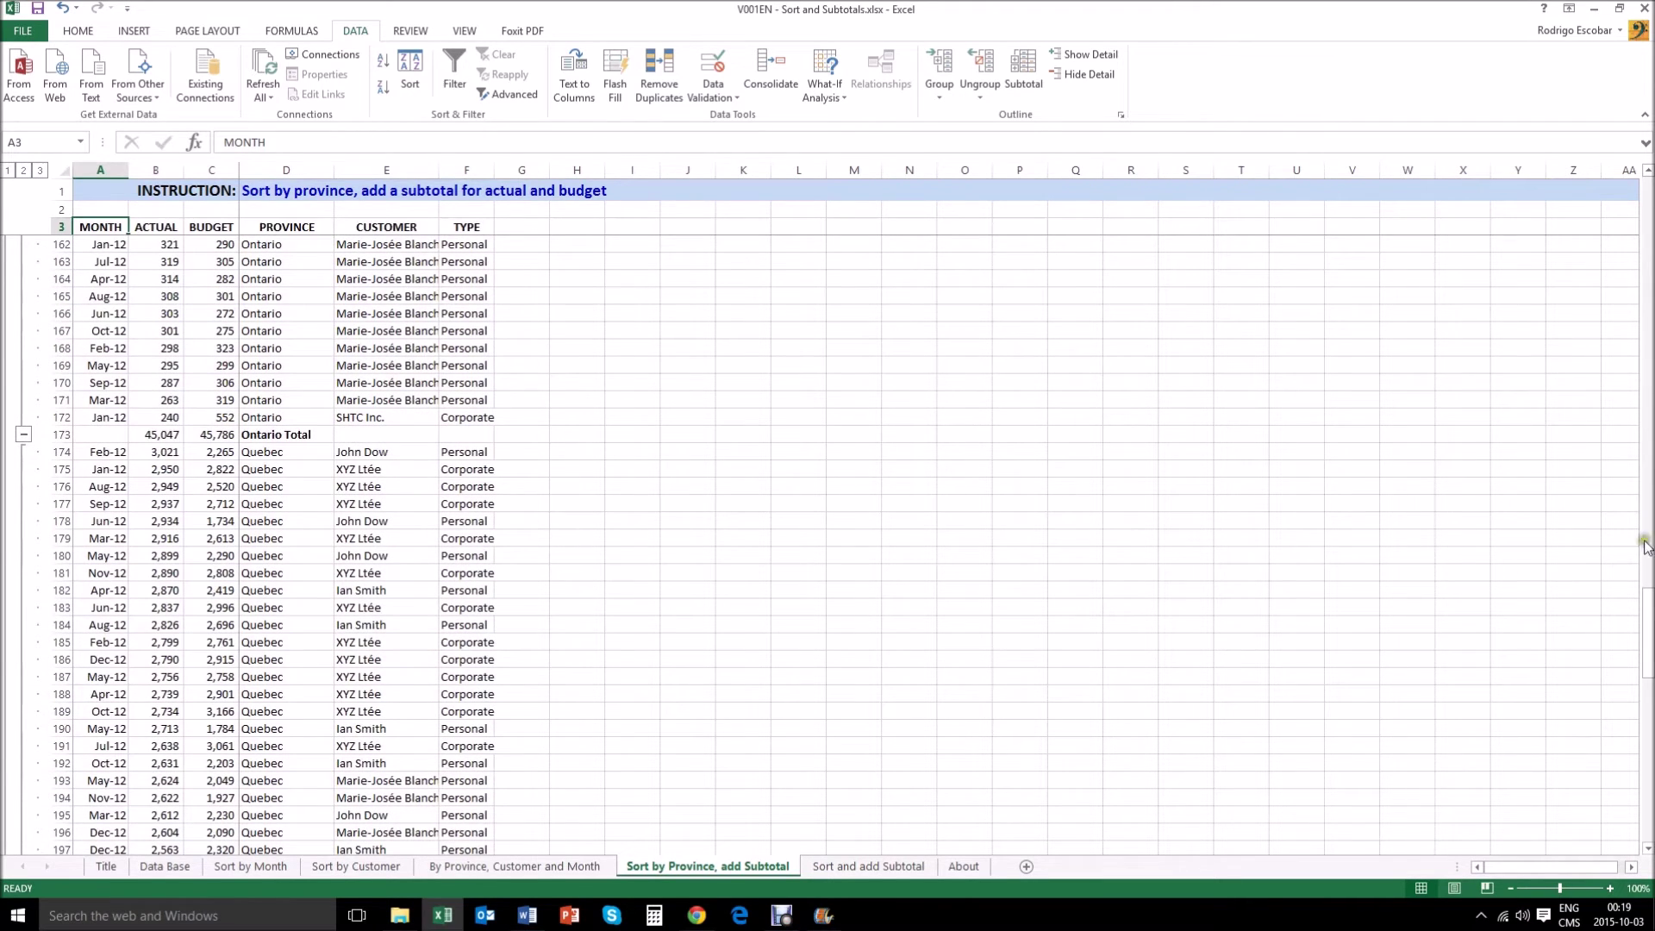
drag(1646, 628, 1642, 211)
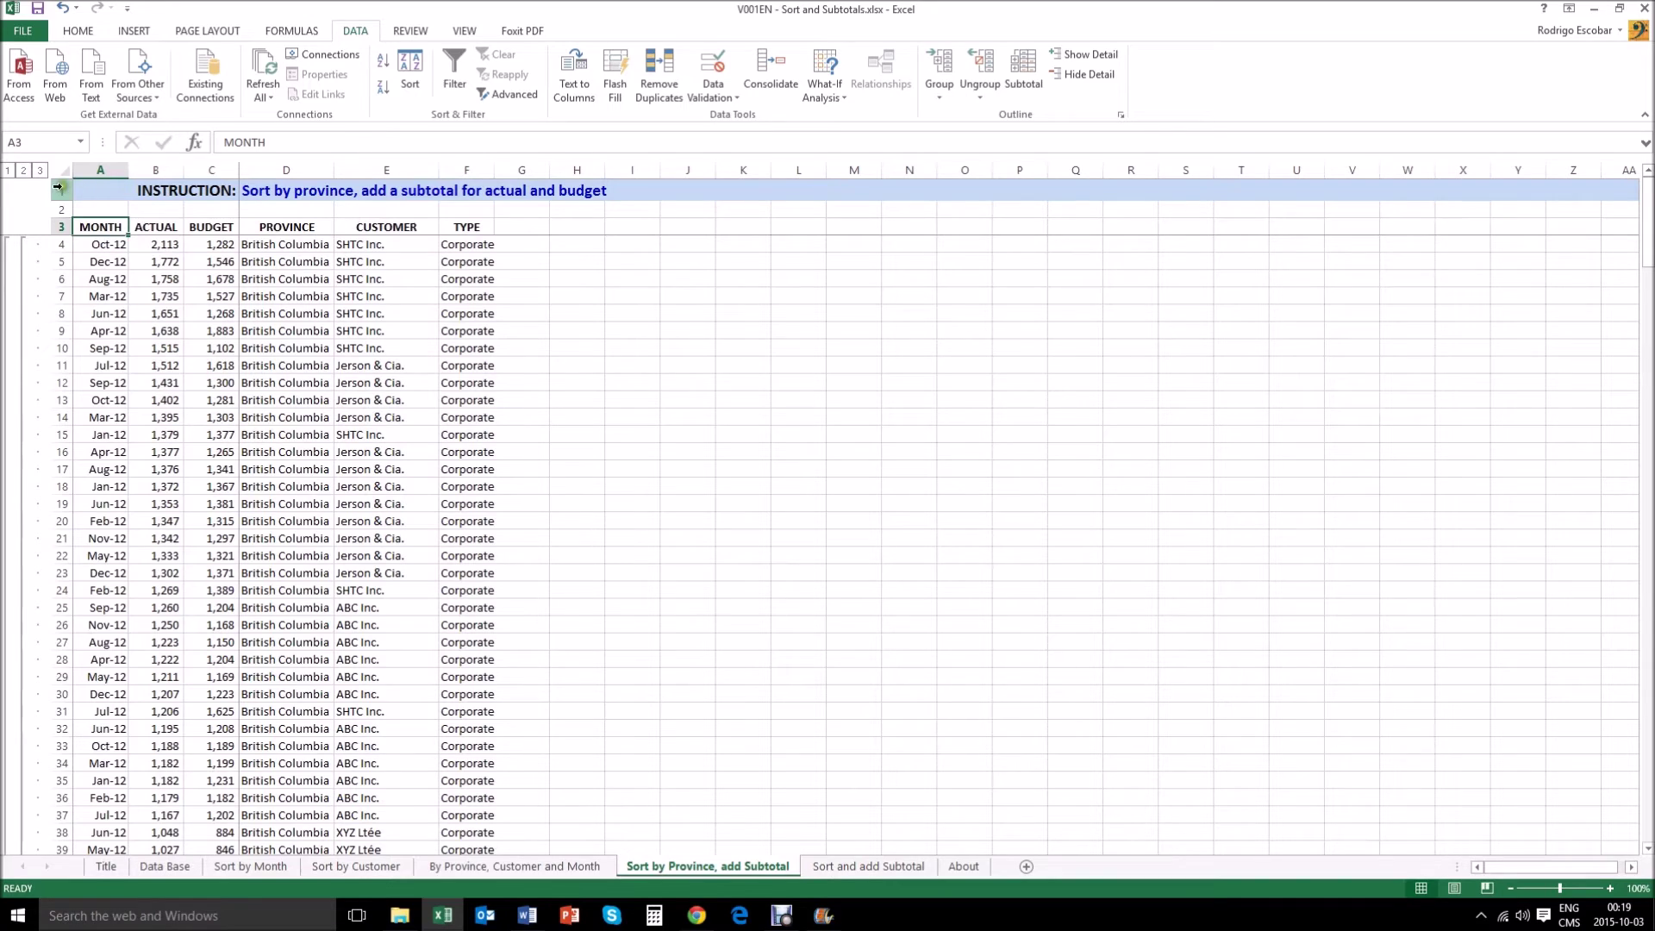
Compare outline levels 1, 2 and 3, settling on level 2 showing province totals and Grand Total.
click(7, 170)
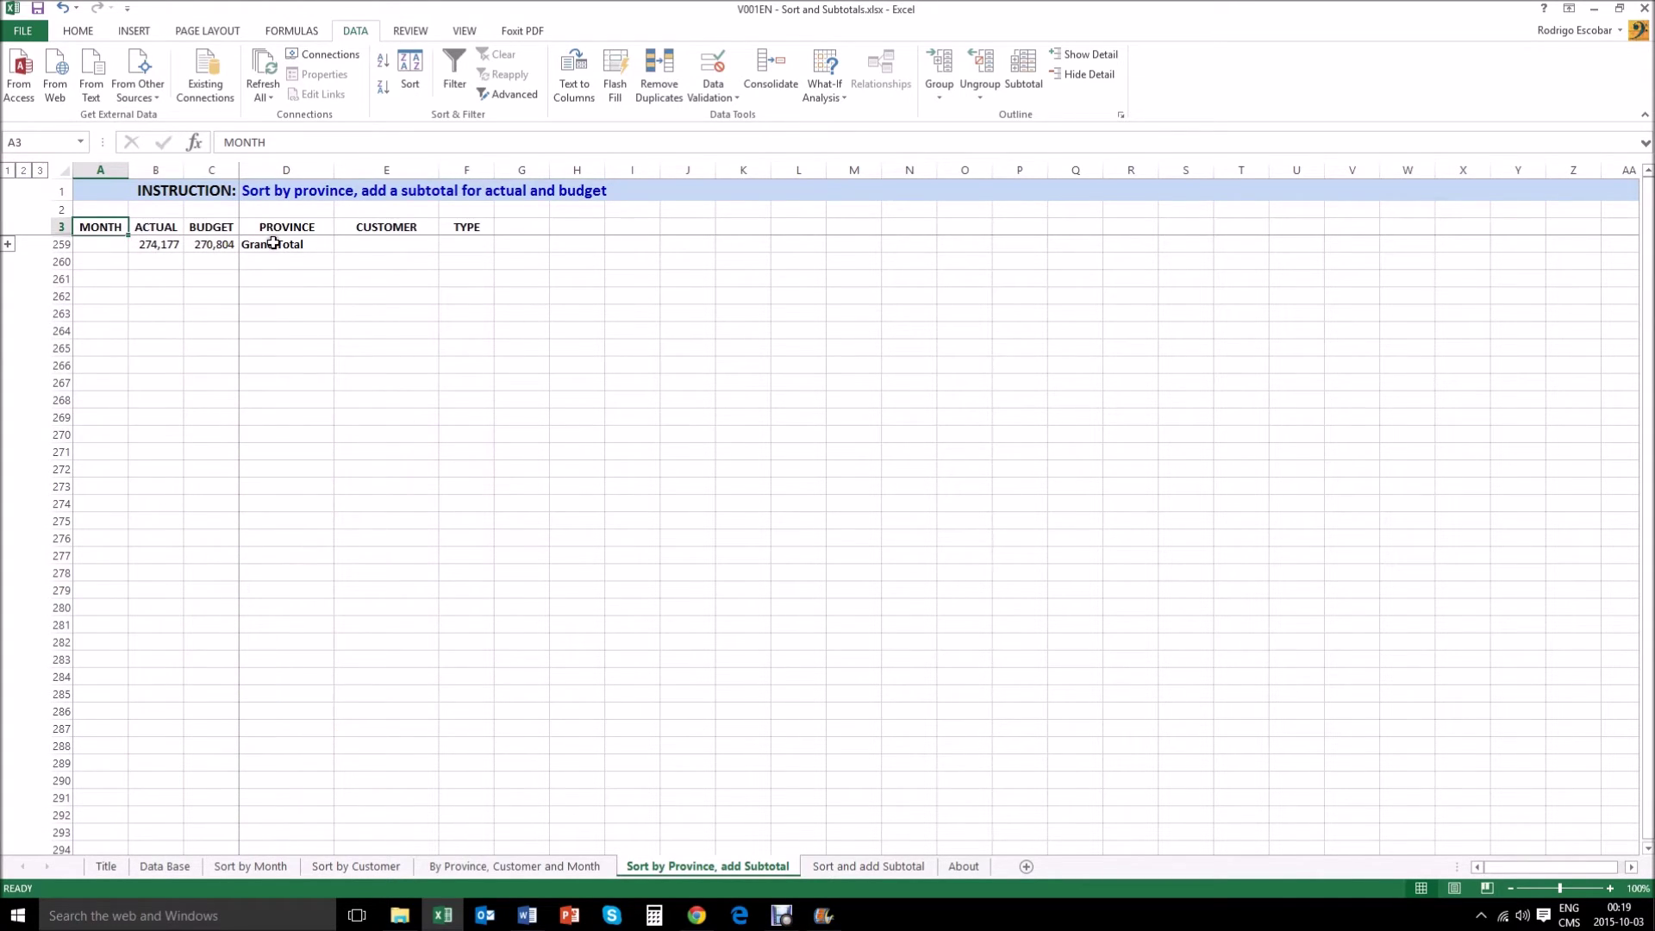
click(25, 172)
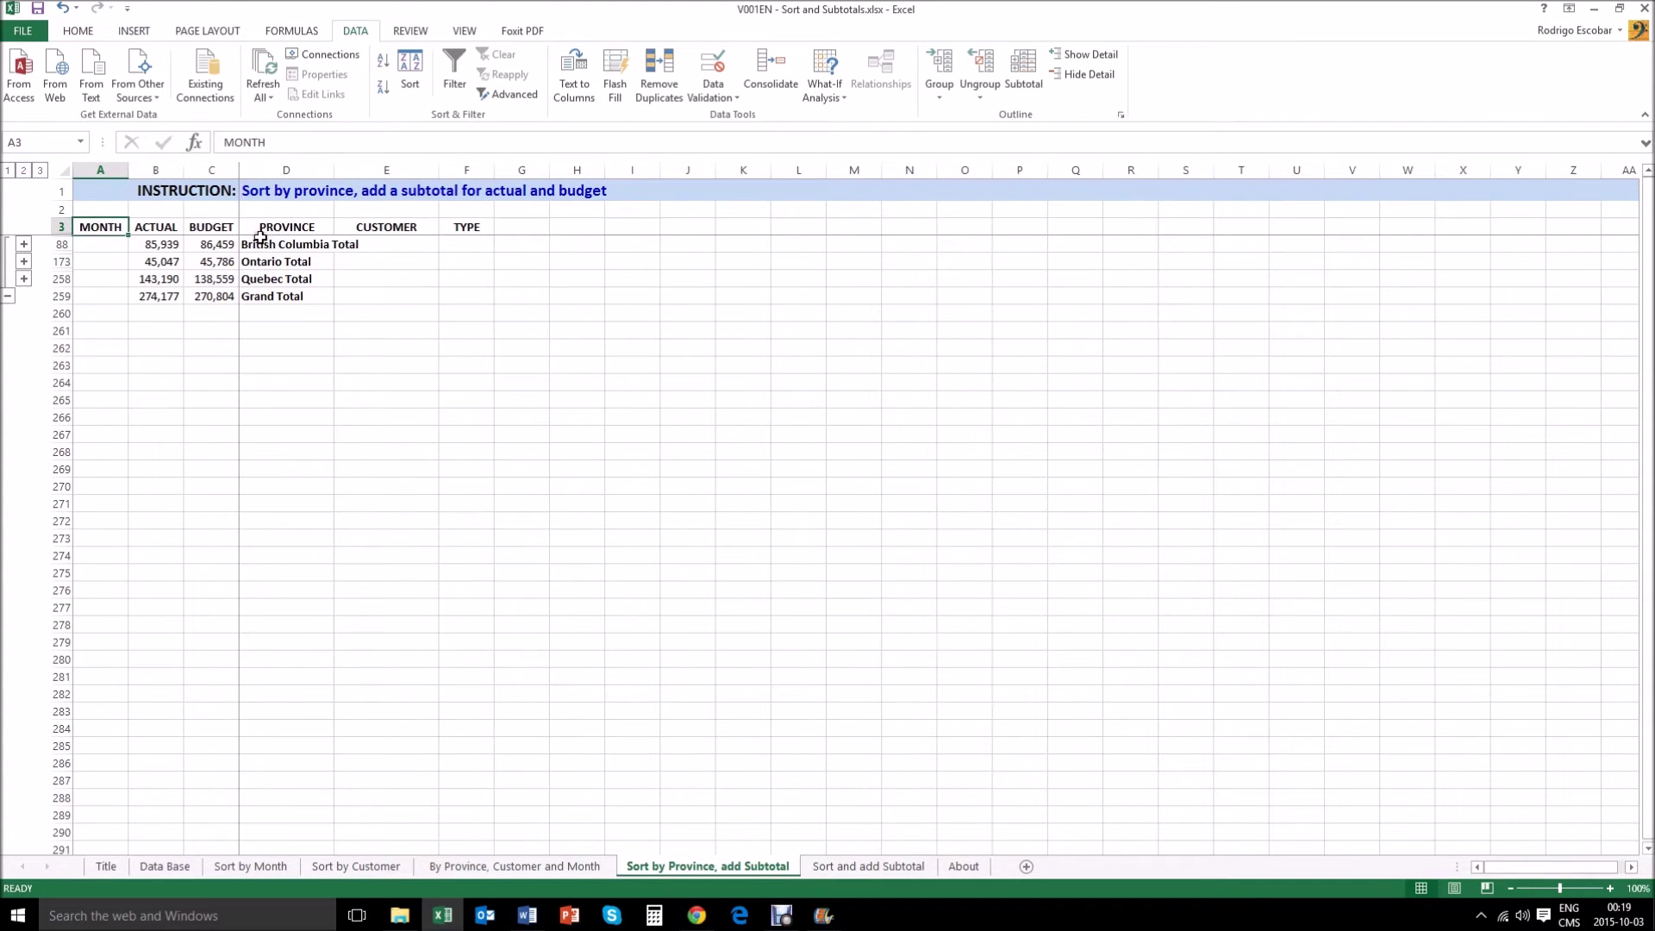
click(39, 171)
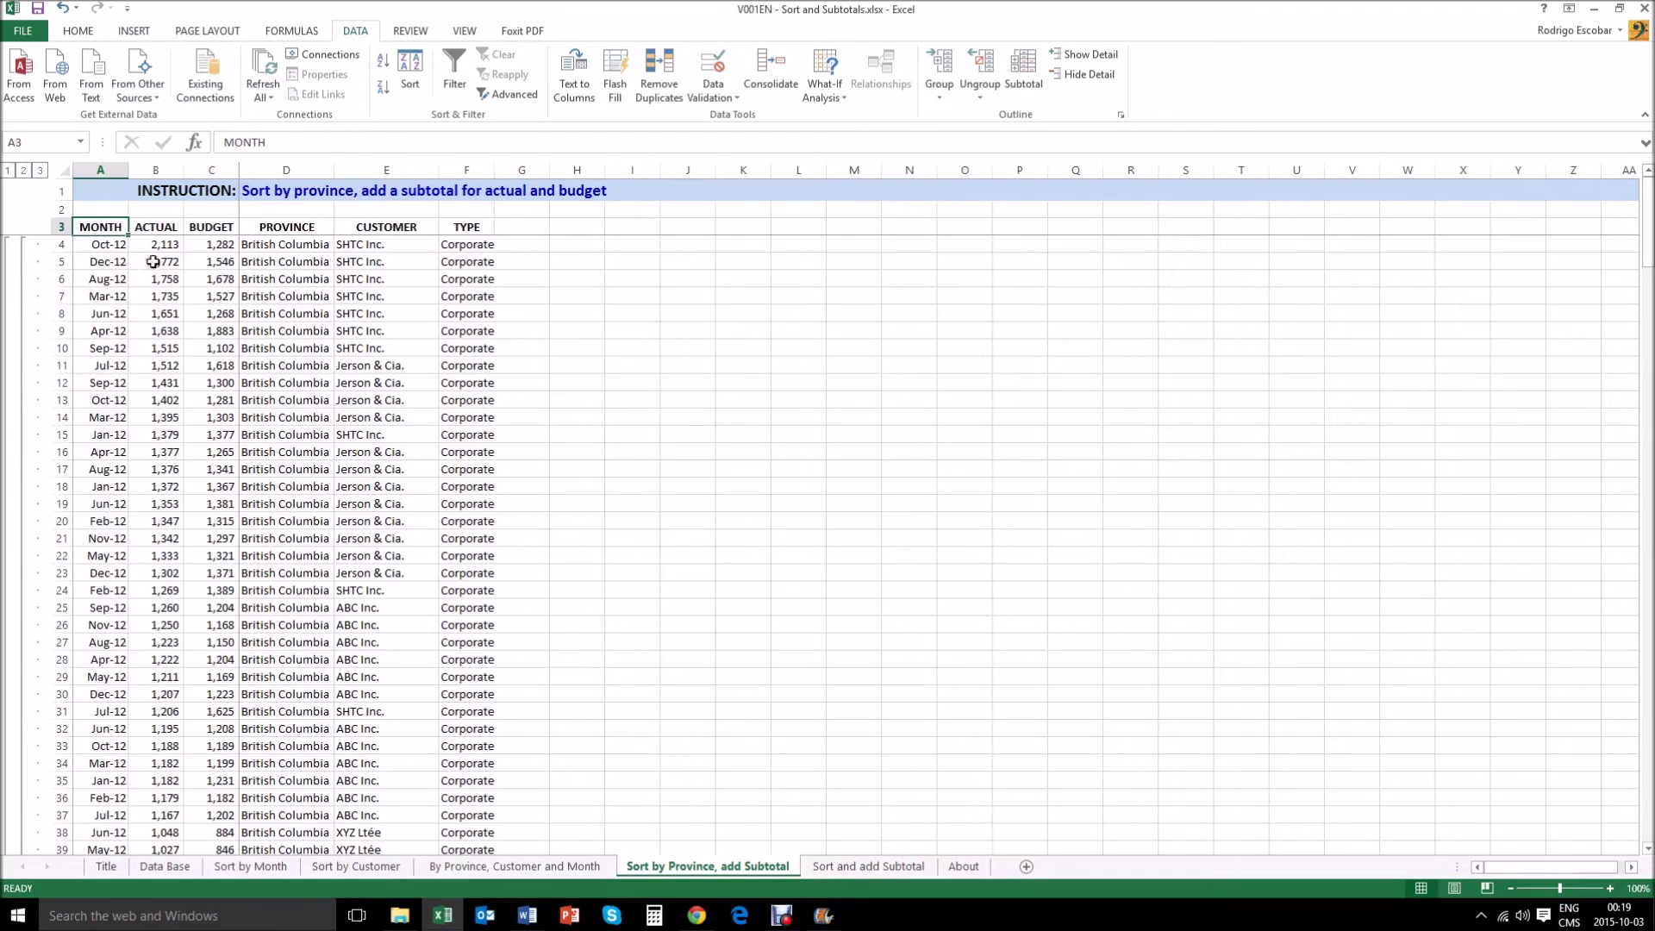
click(23, 170)
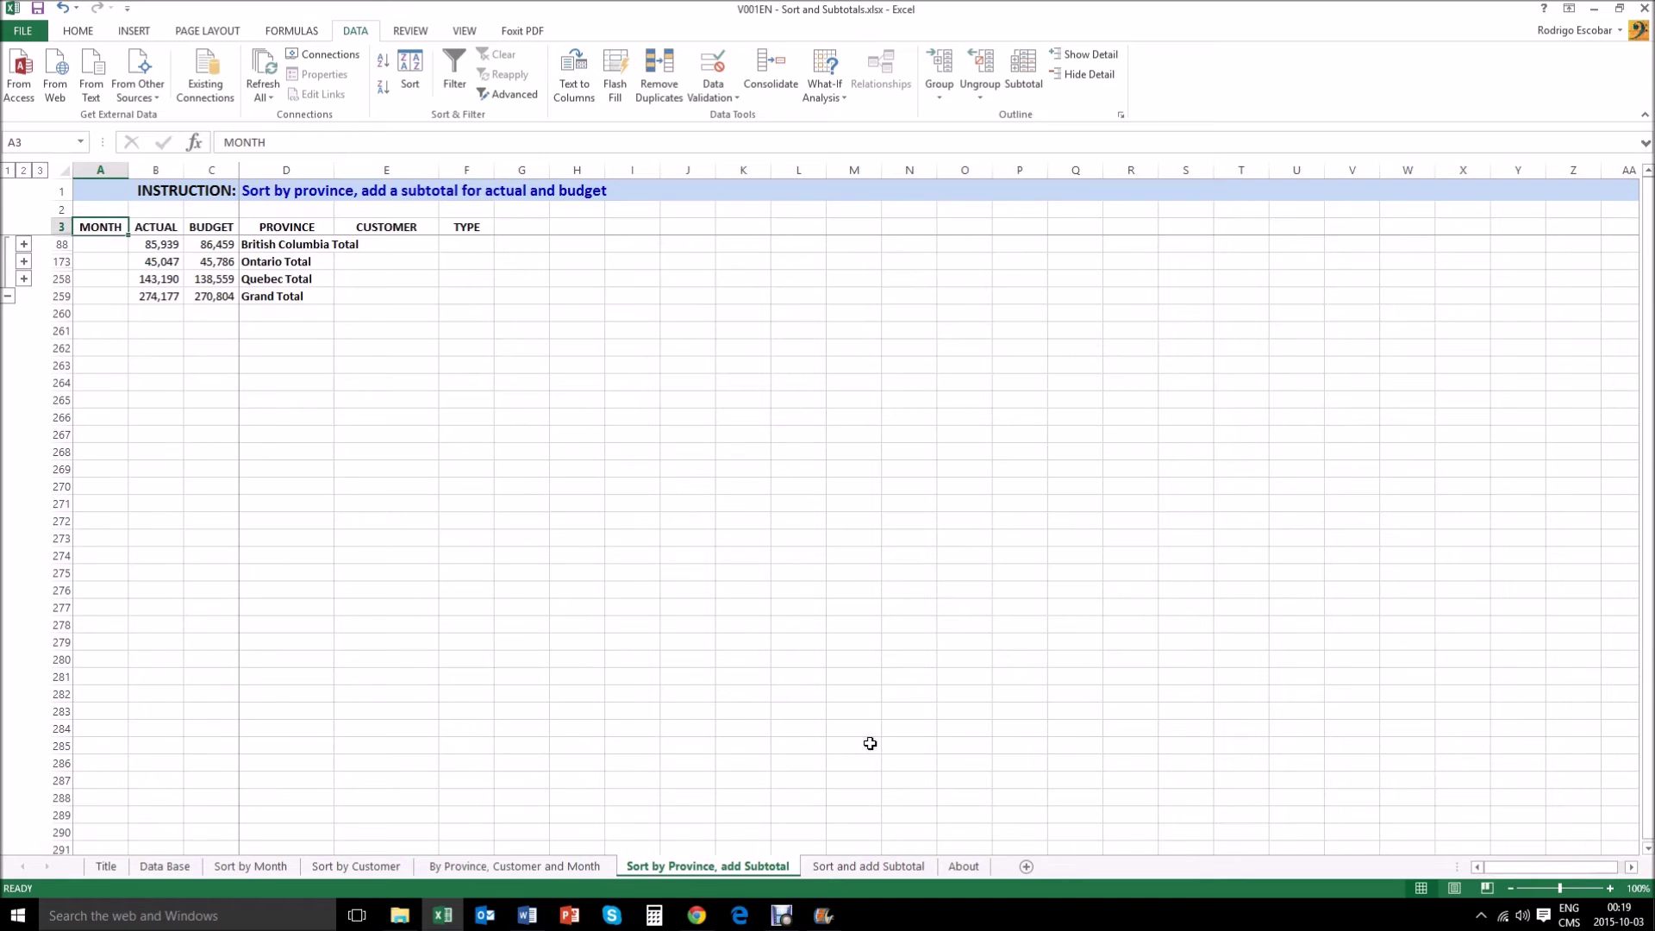
On the Sort and add Subtotal sheet, select the whole data table from the MONTH header down.
click(864, 865)
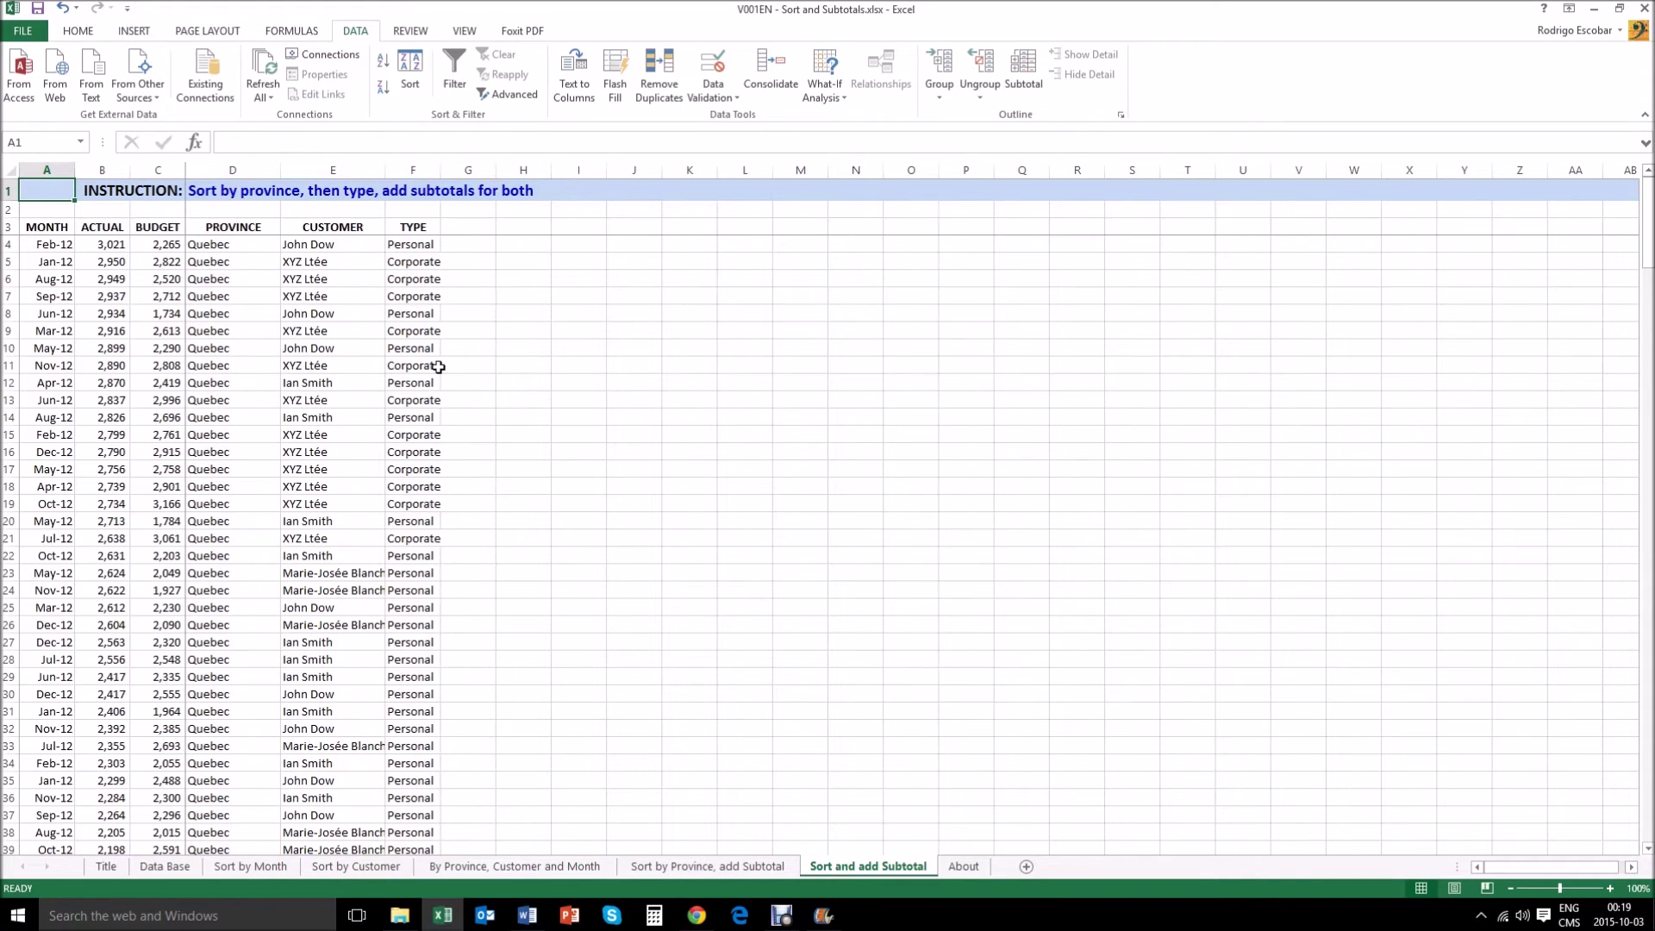
key(Down)
key(Down)
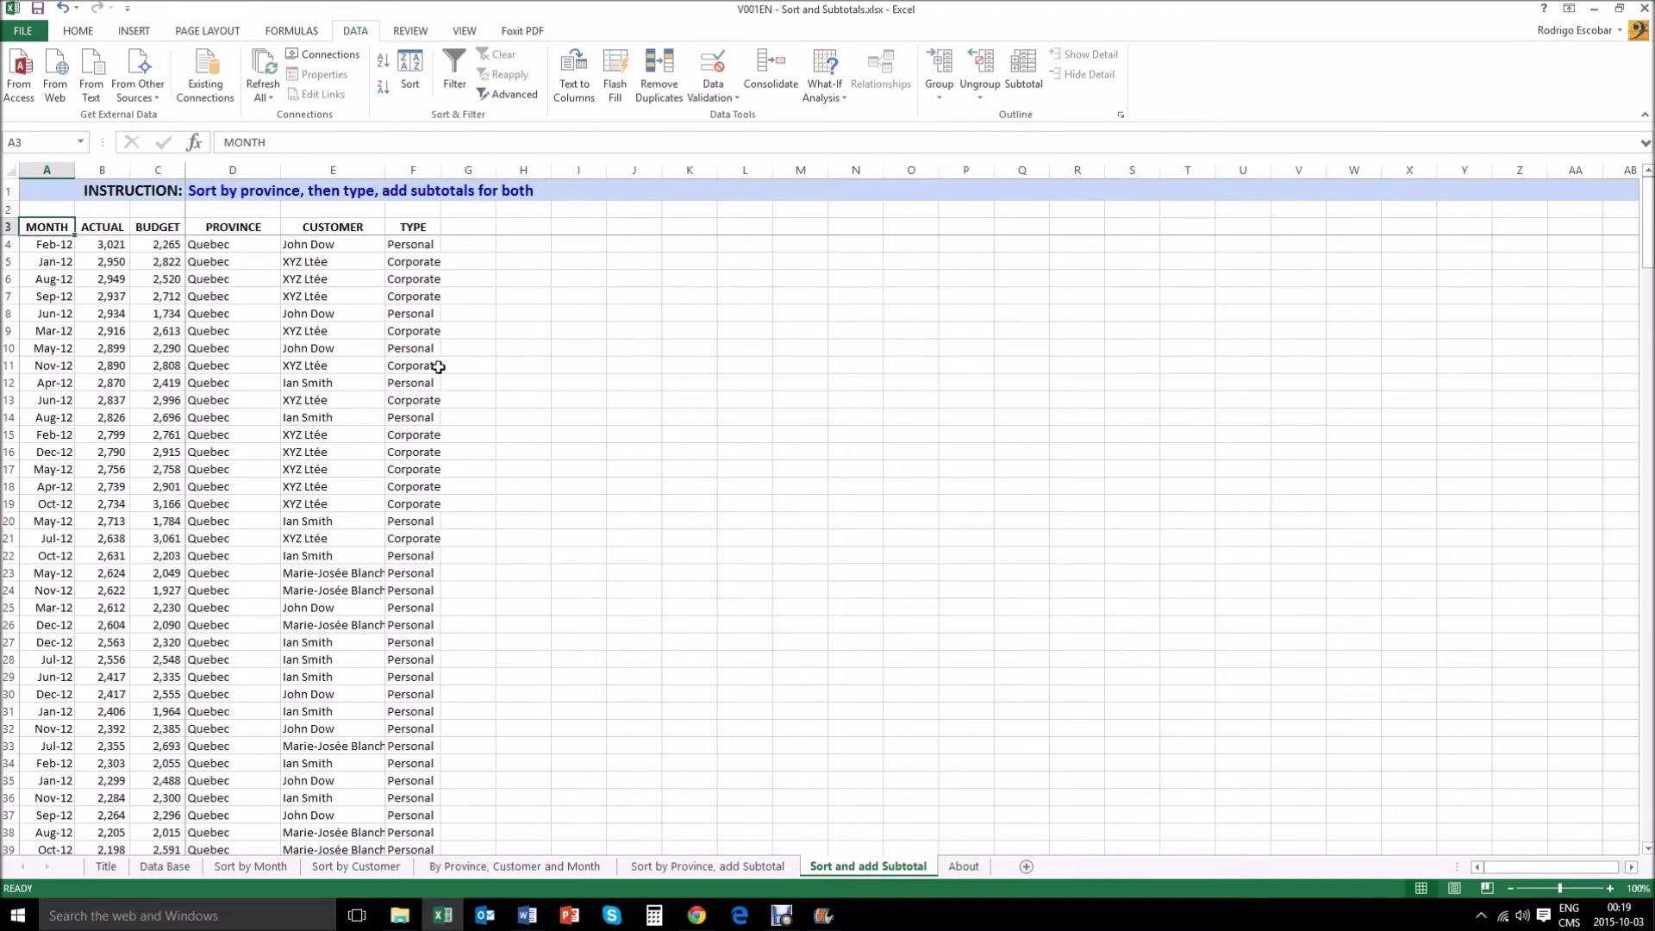
key(shift+Right)
key(shift+Right)
key(shift+Right)
key(shift+Right)
key(shift+Right)
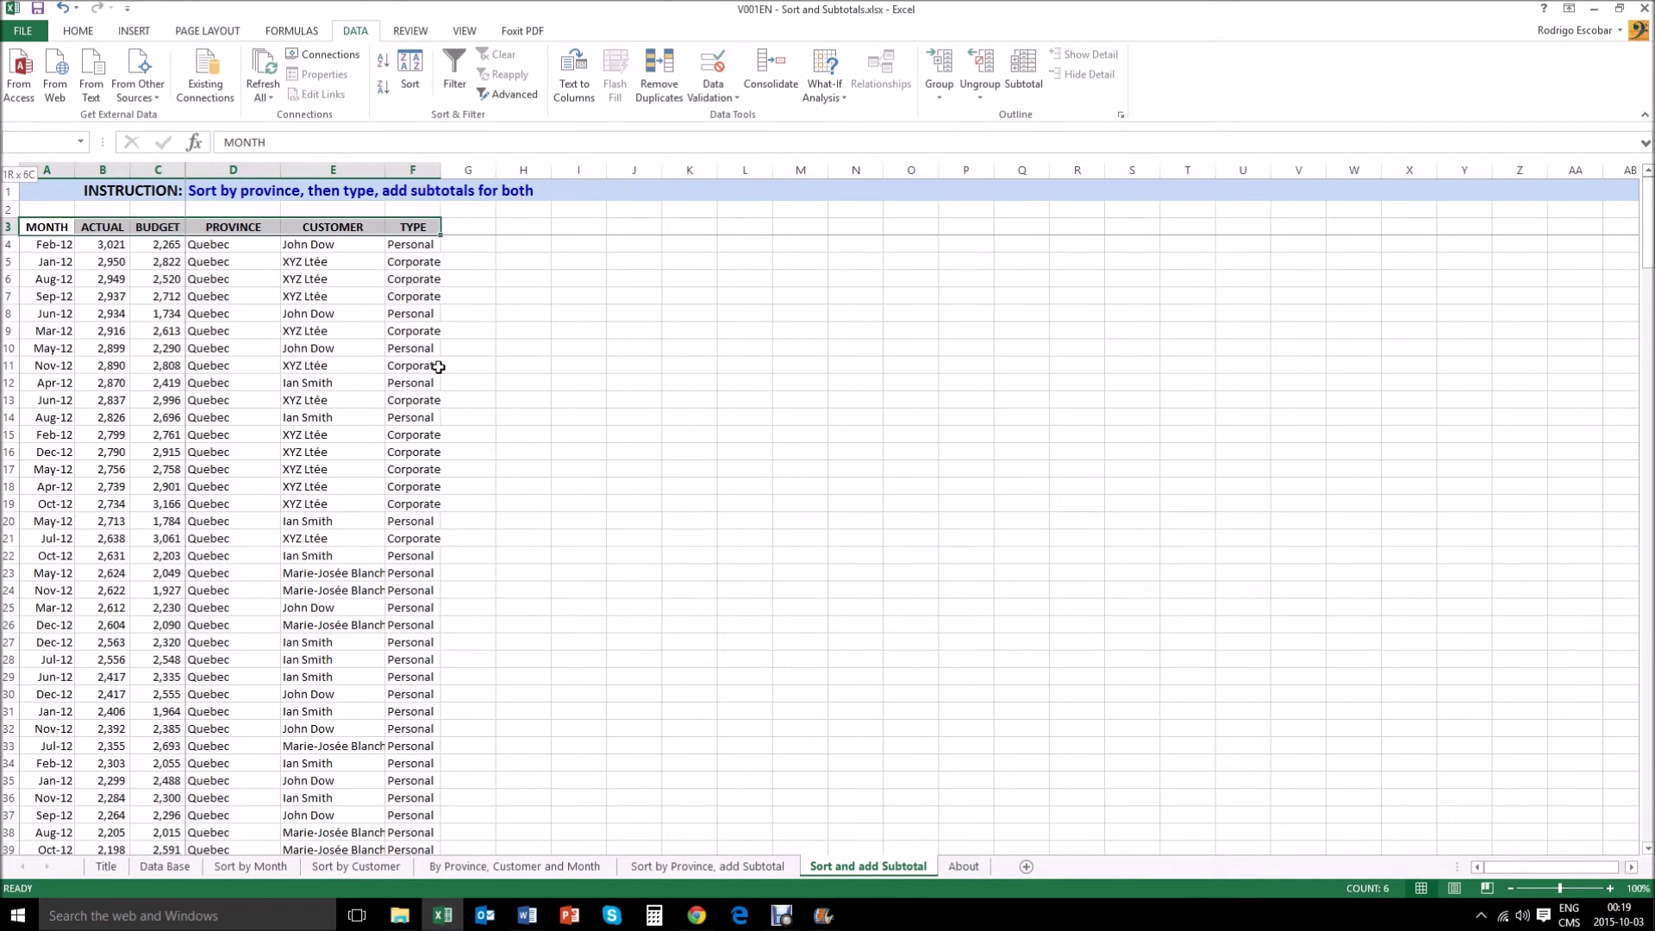
key(ctrl+shift+Down)
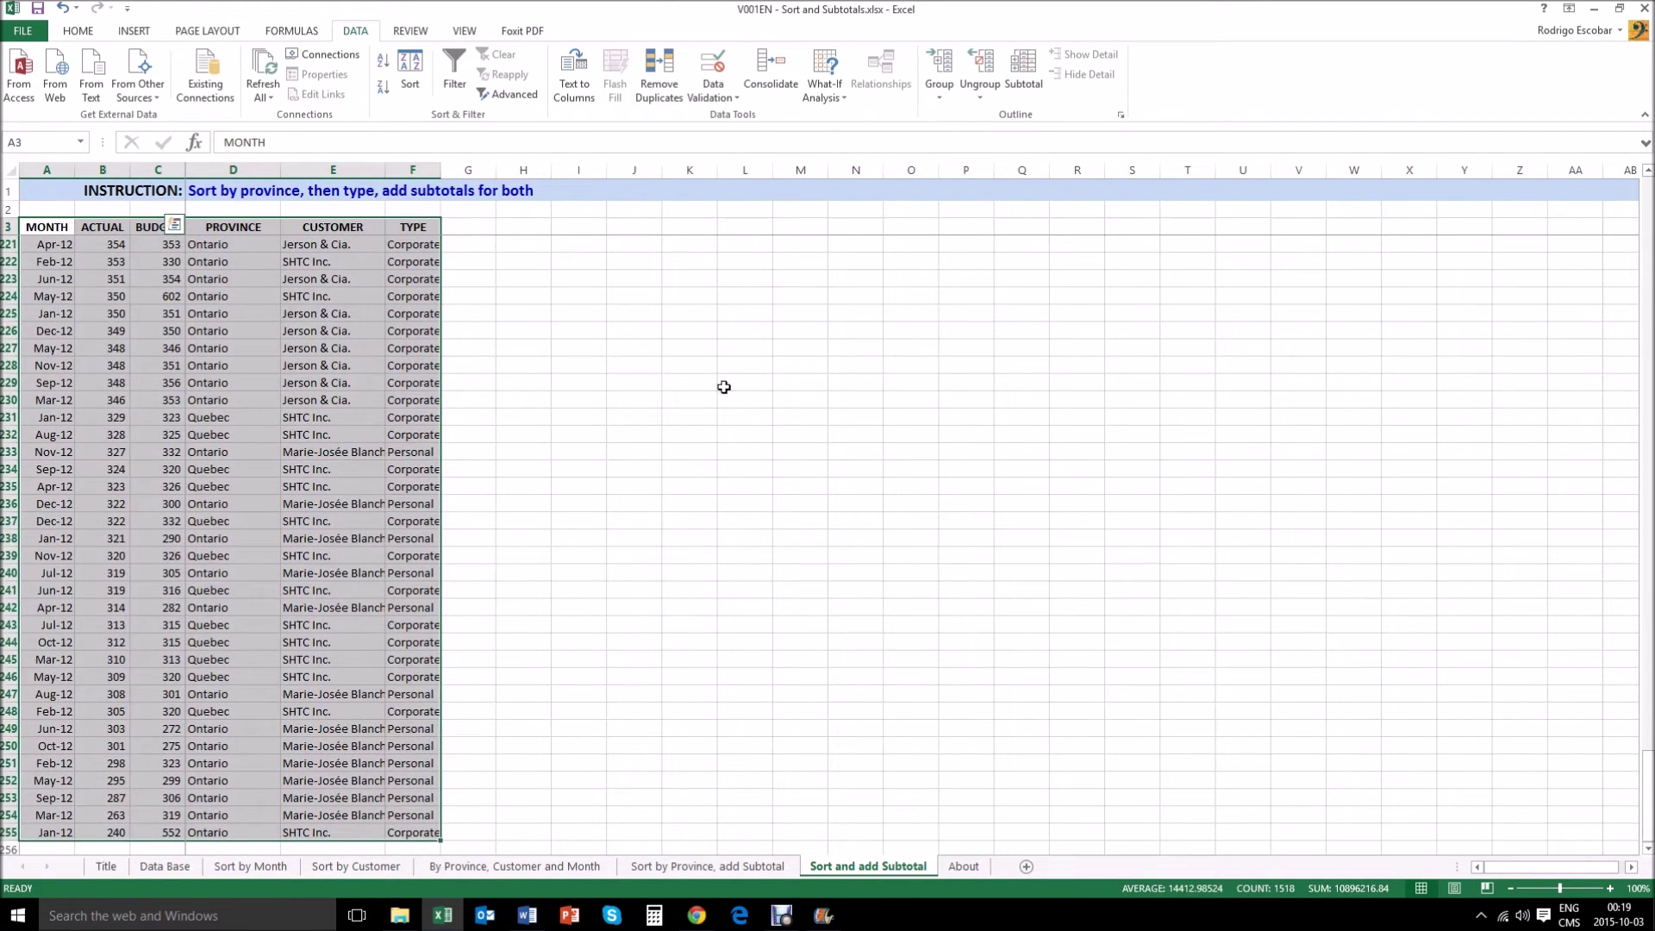
click(101, 31)
Custom-sort the table by PROVINCE, then by TYPE as a second level.
click(1479, 96)
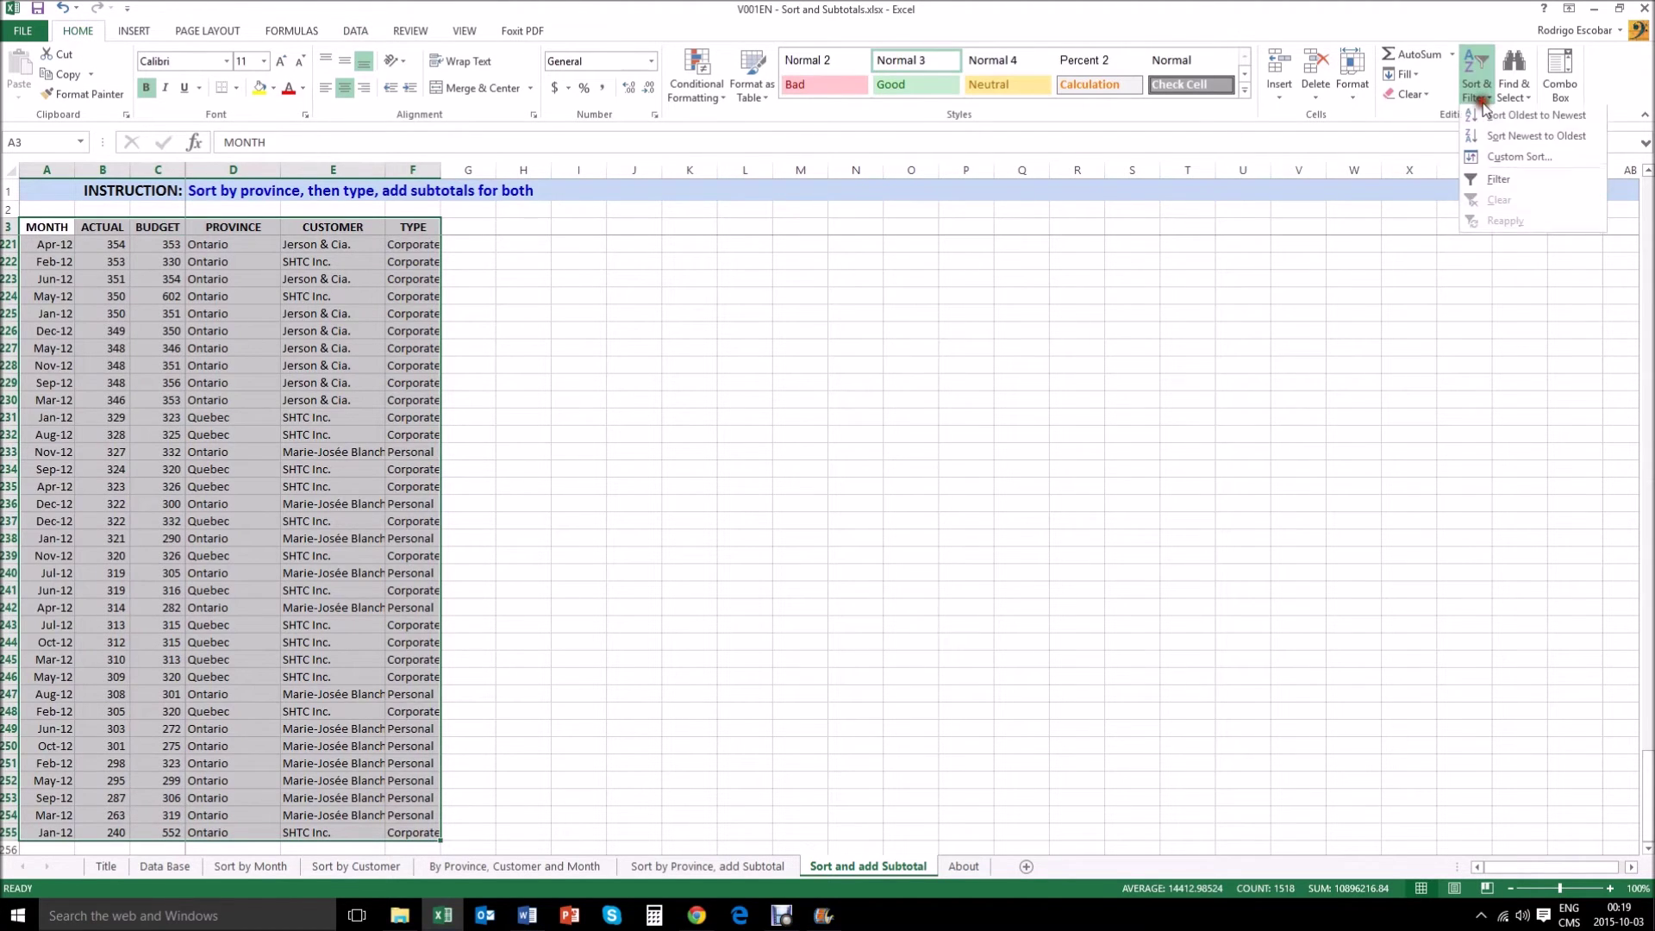
click(1518, 156)
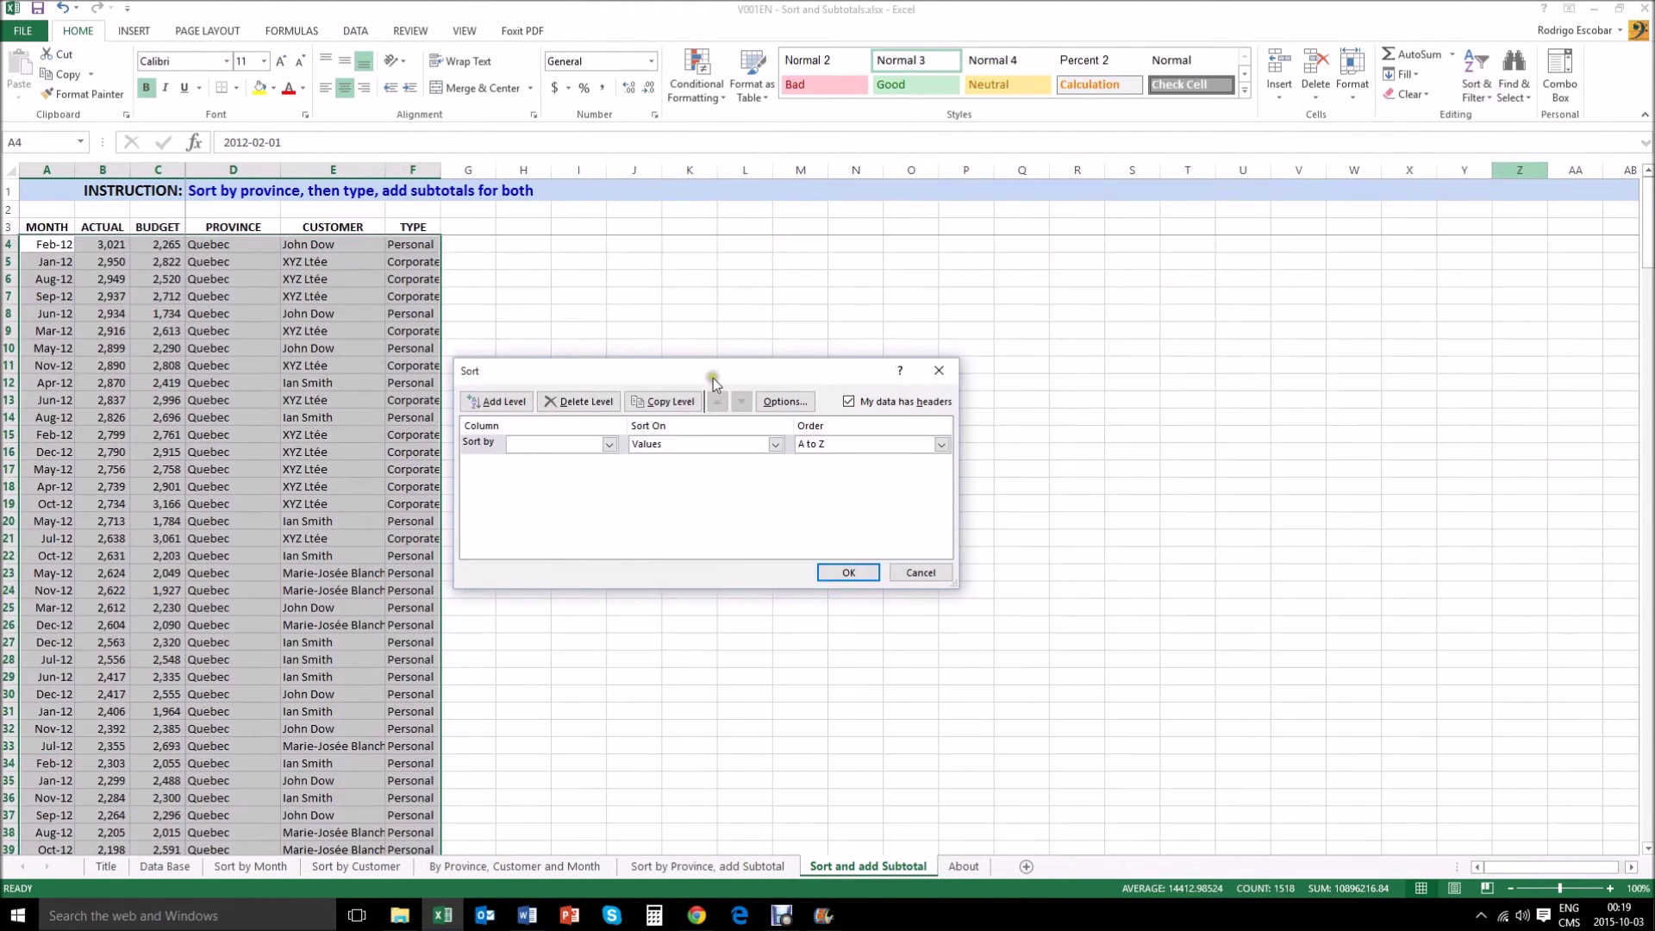
click(610, 443)
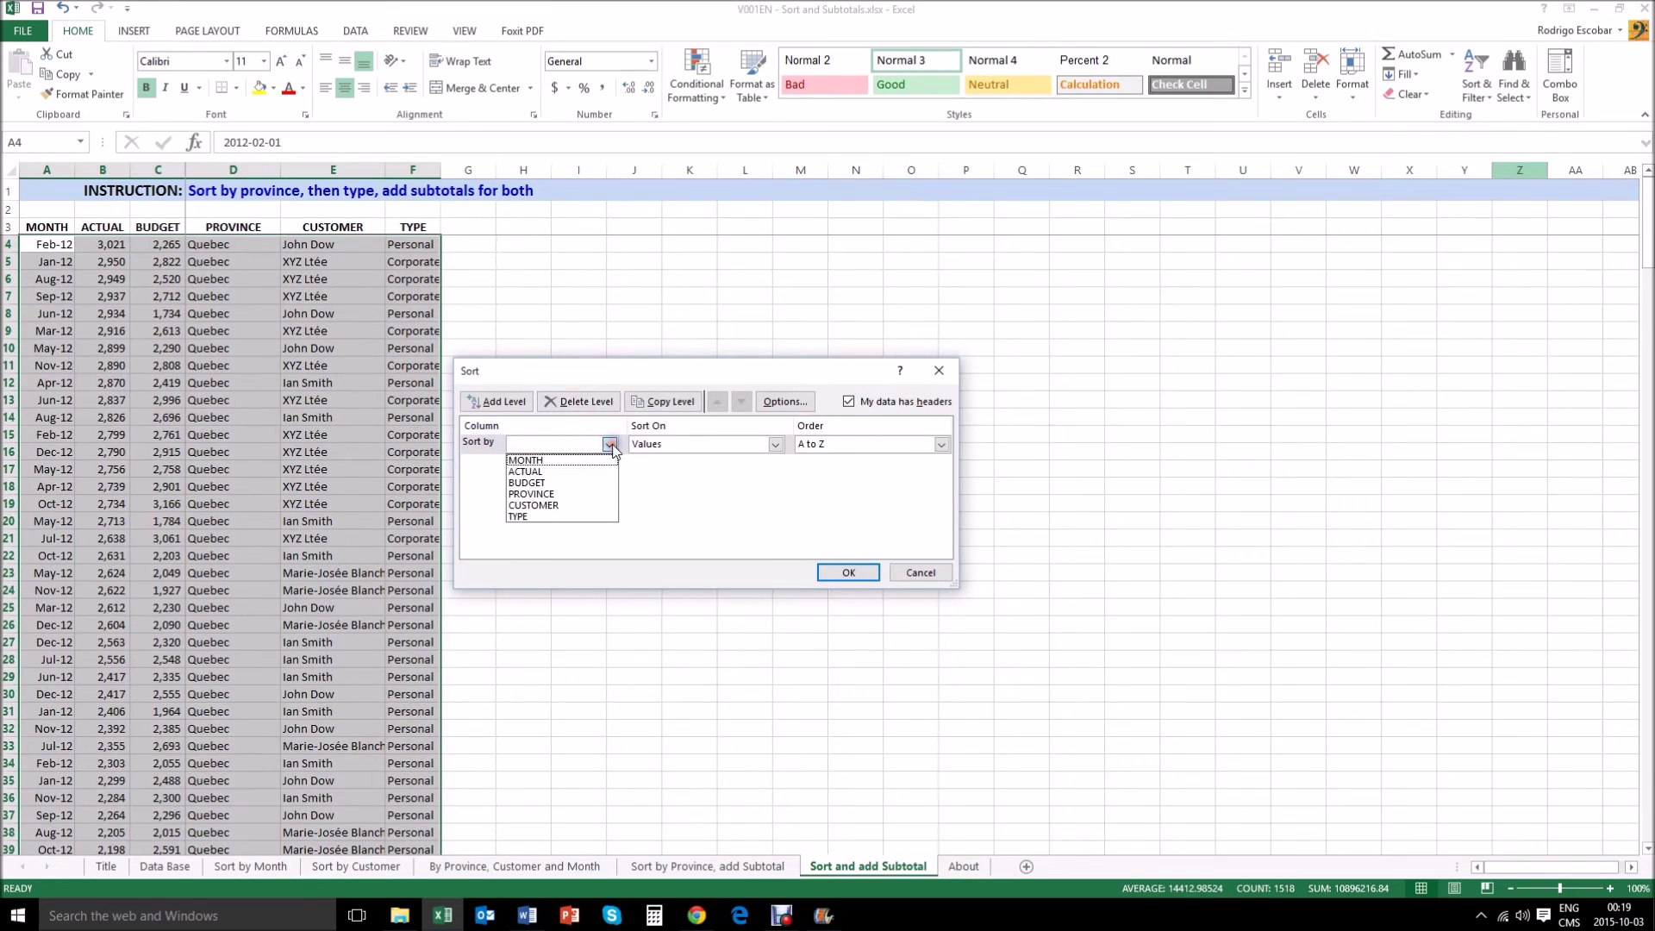
click(556, 493)
click(514, 405)
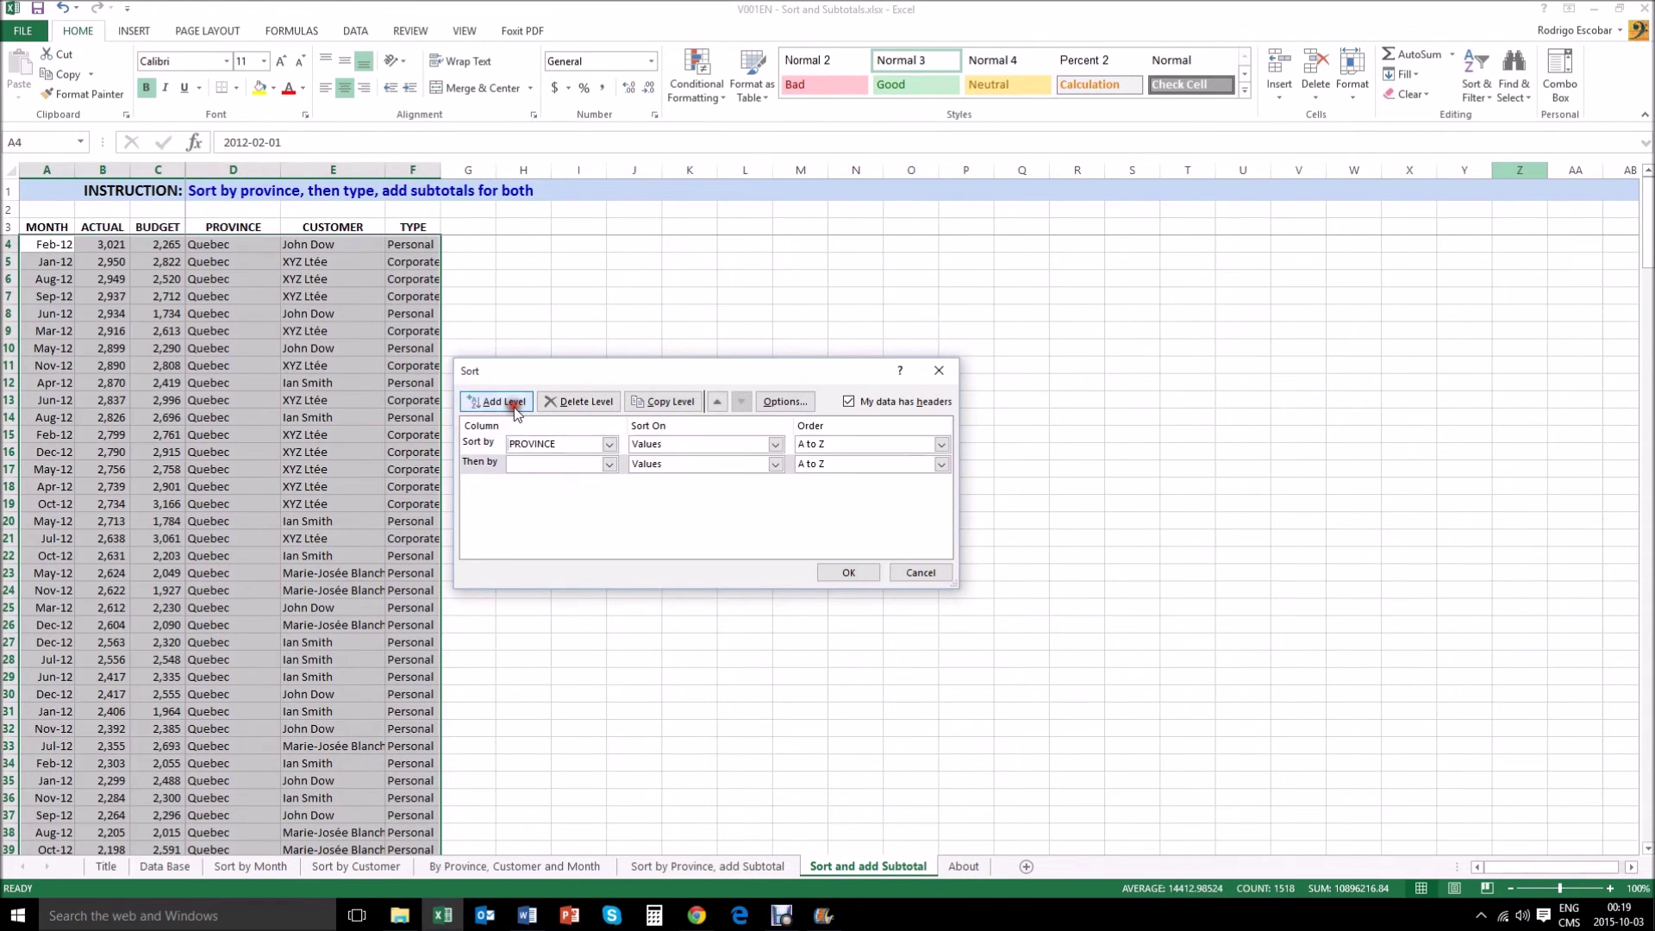
click(610, 464)
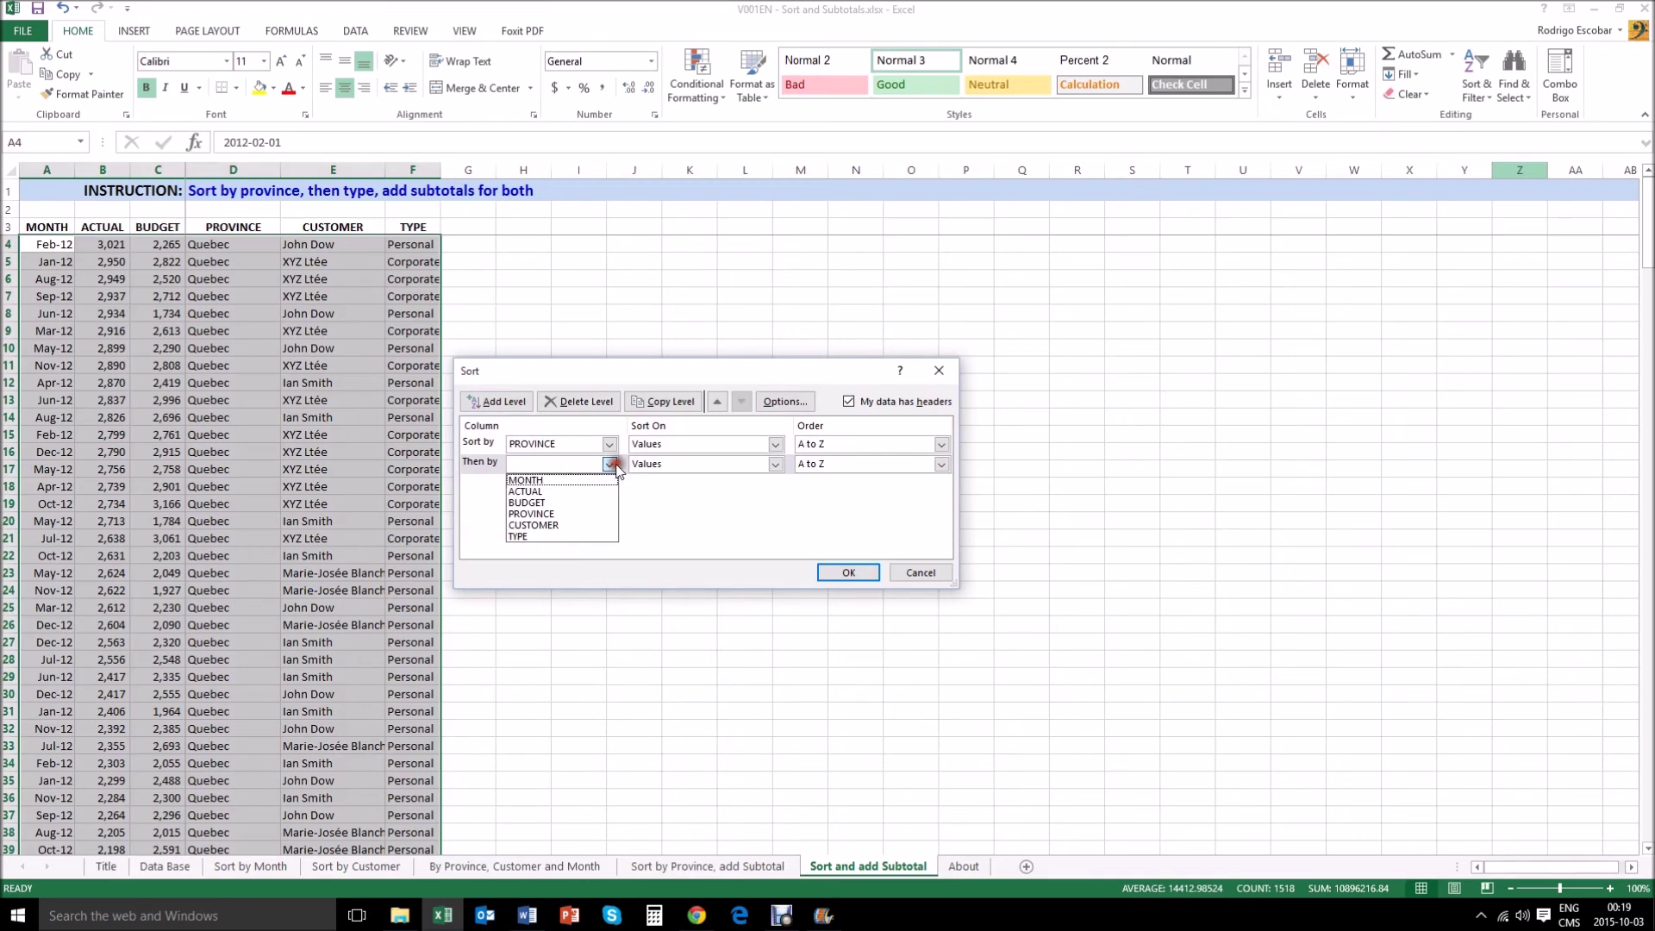
click(545, 534)
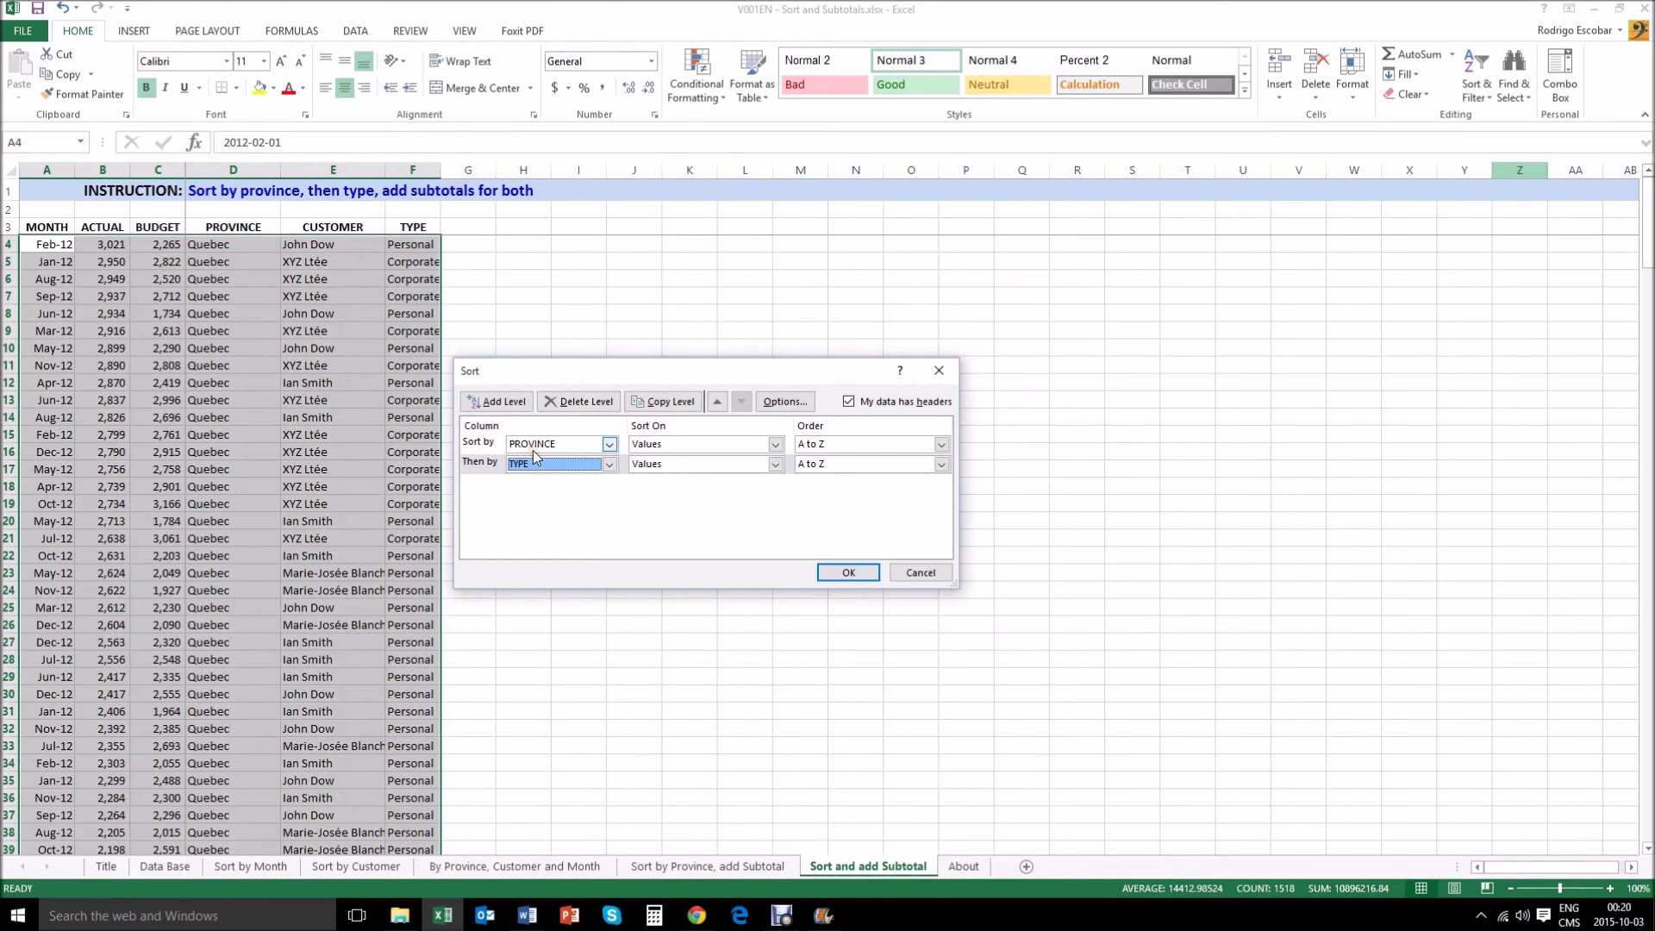
click(856, 572)
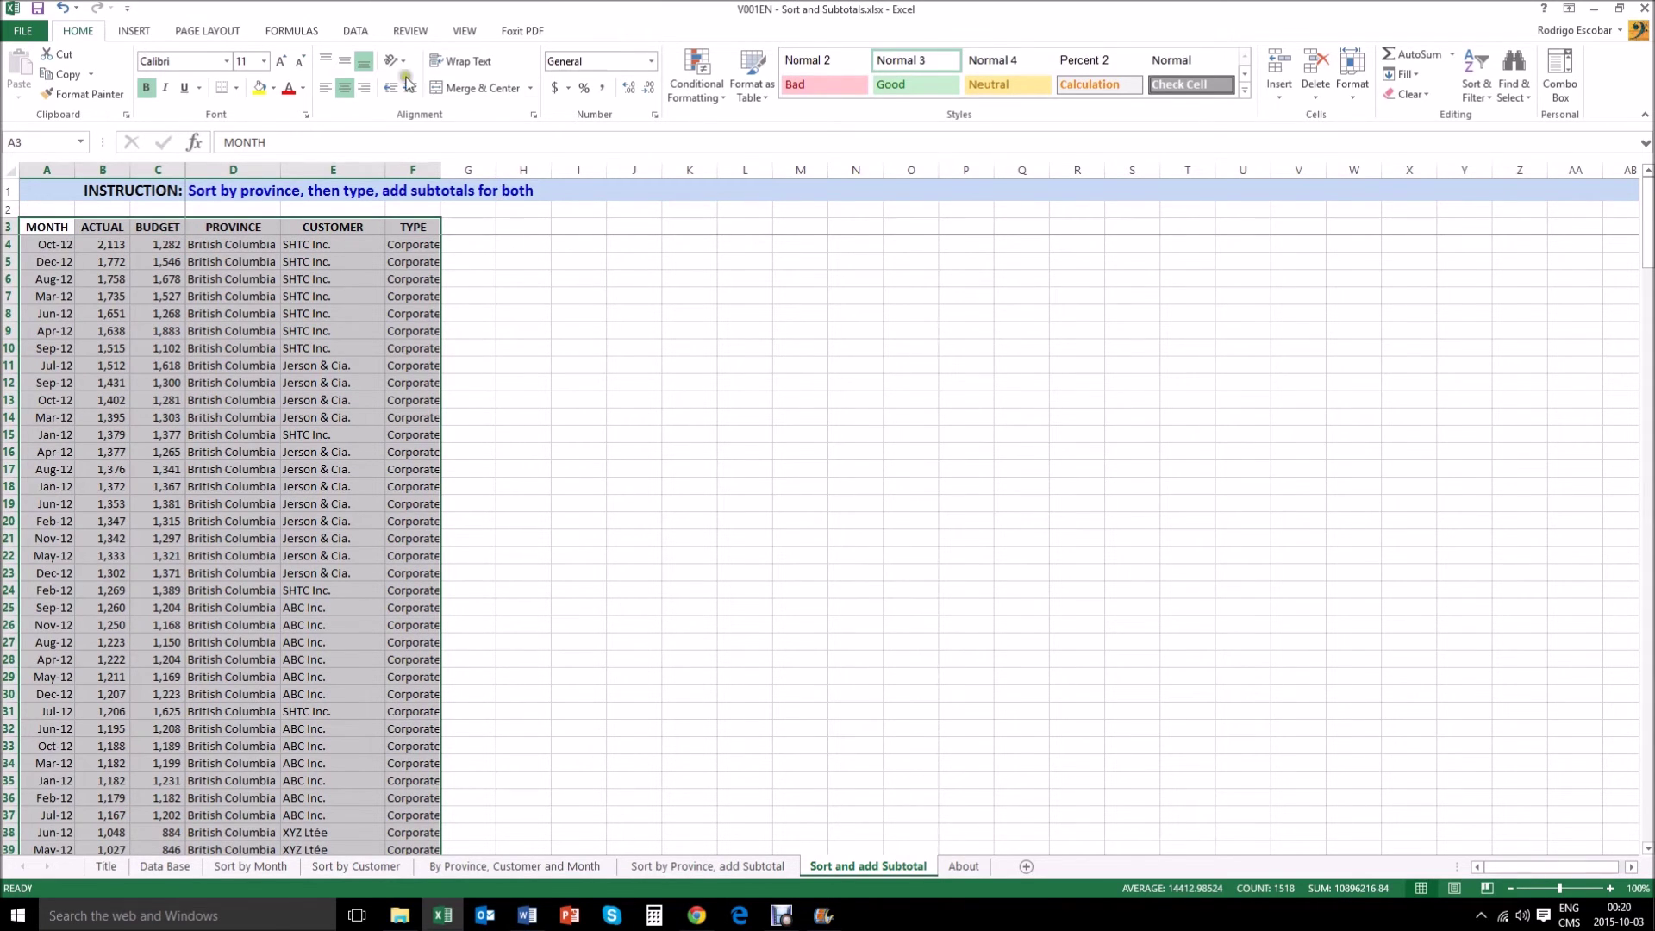
Add Sum subtotals for ACTUAL and BUDGET at each change in PROVINCE, with TYPE unticked.
click(362, 38)
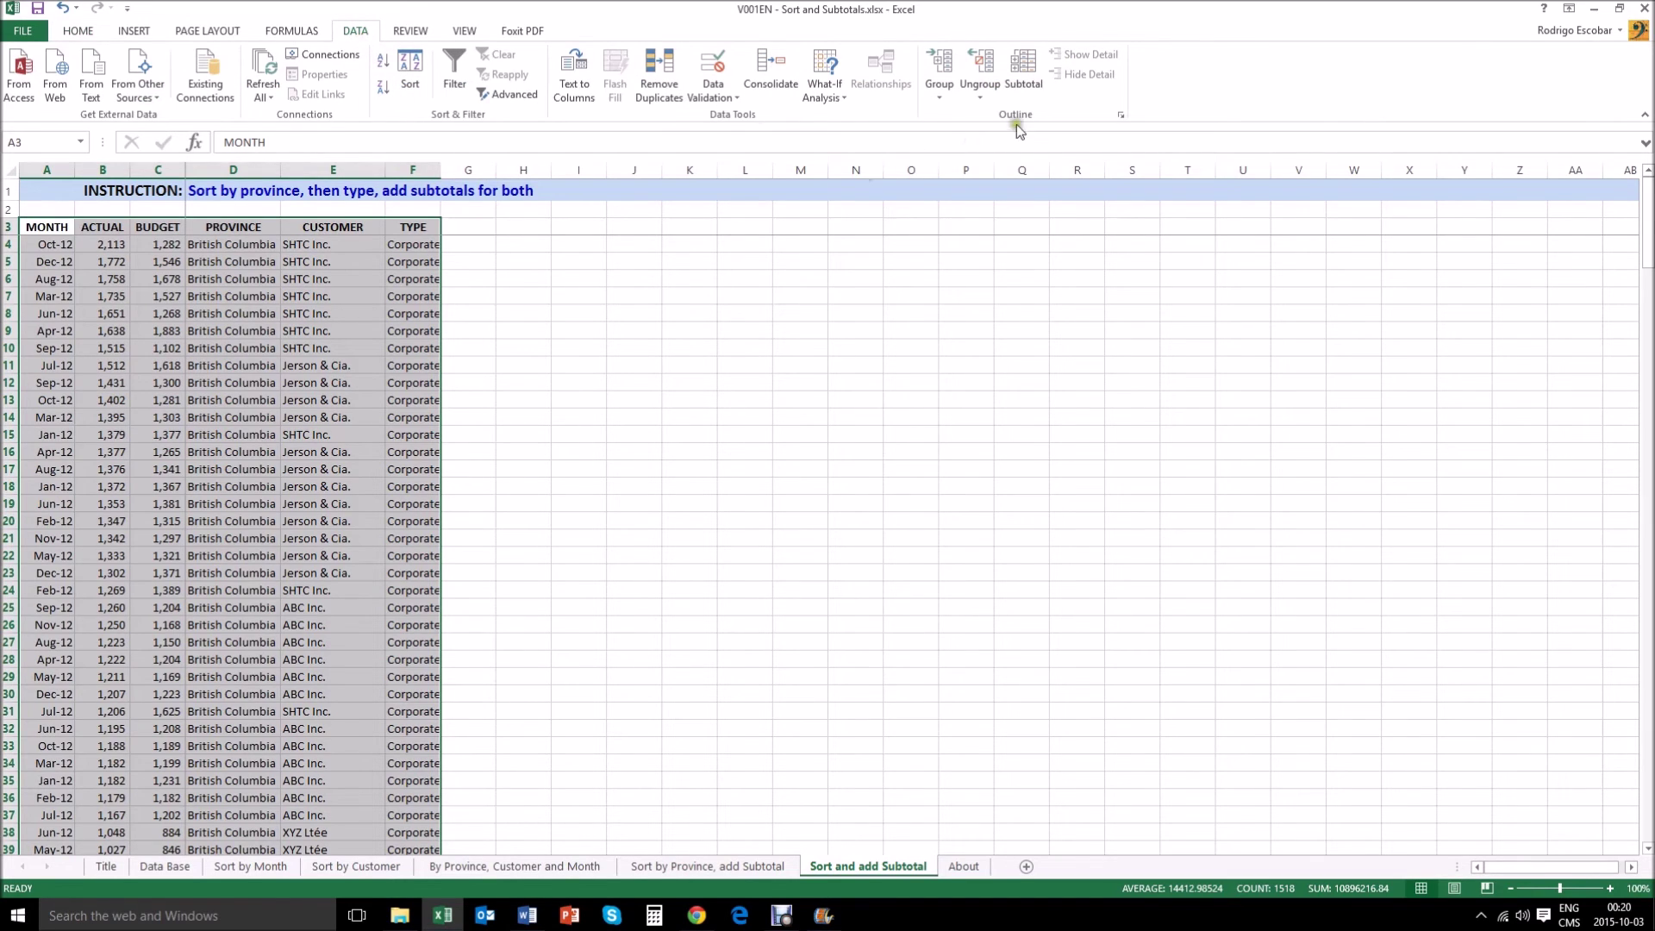
click(1026, 86)
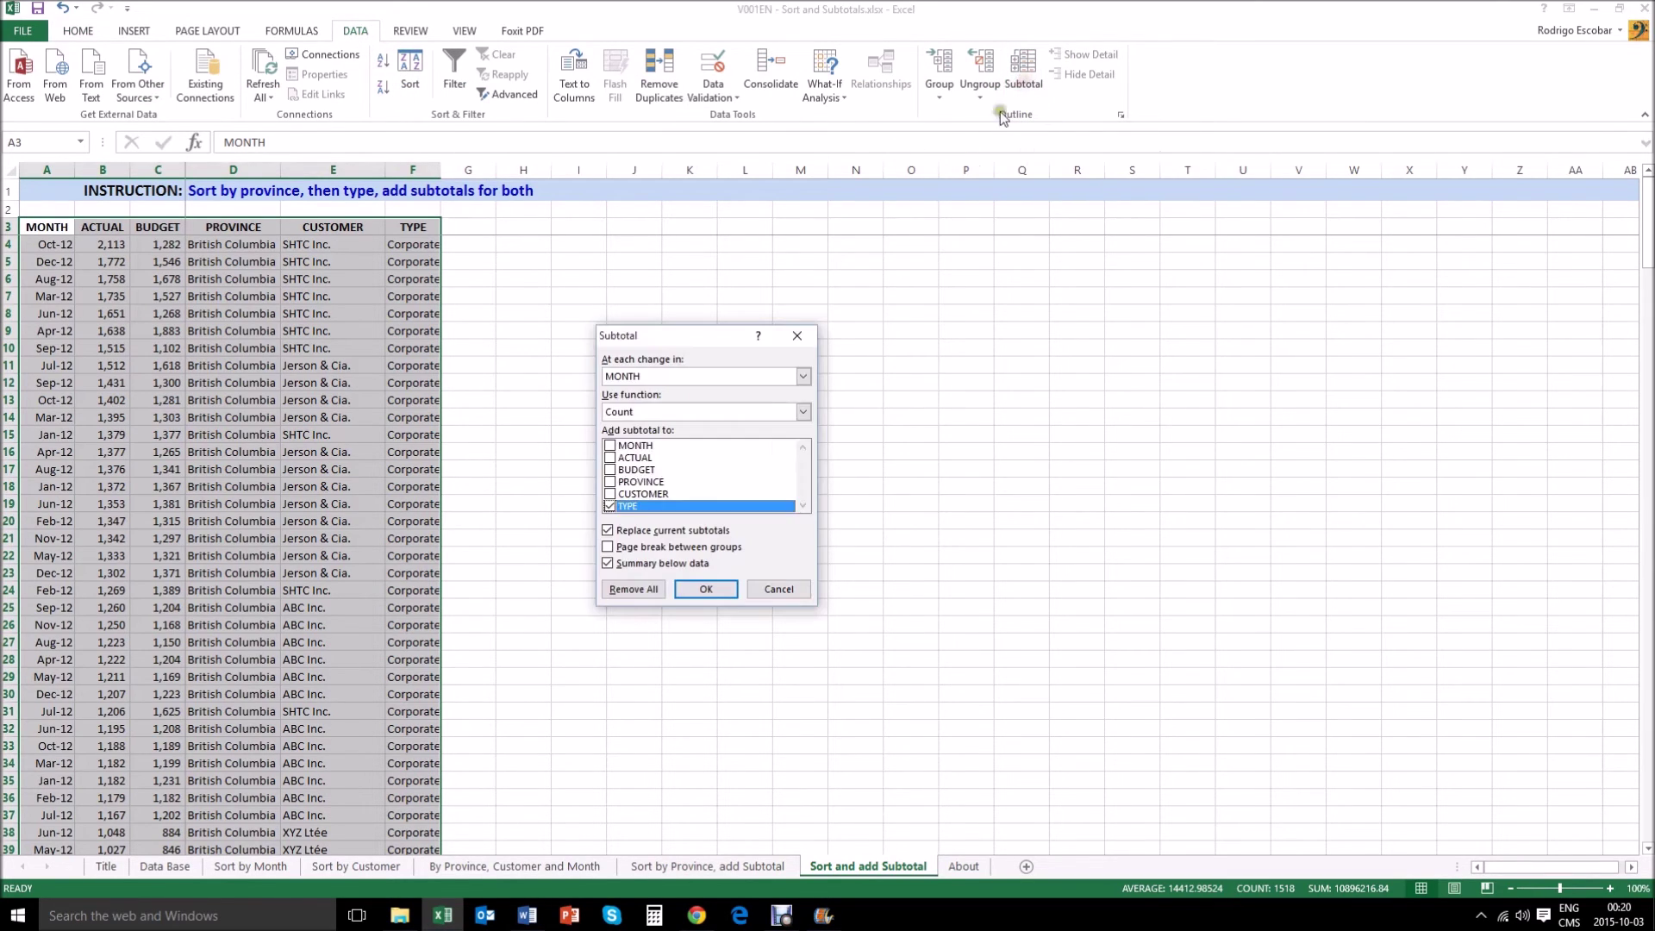
click(804, 377)
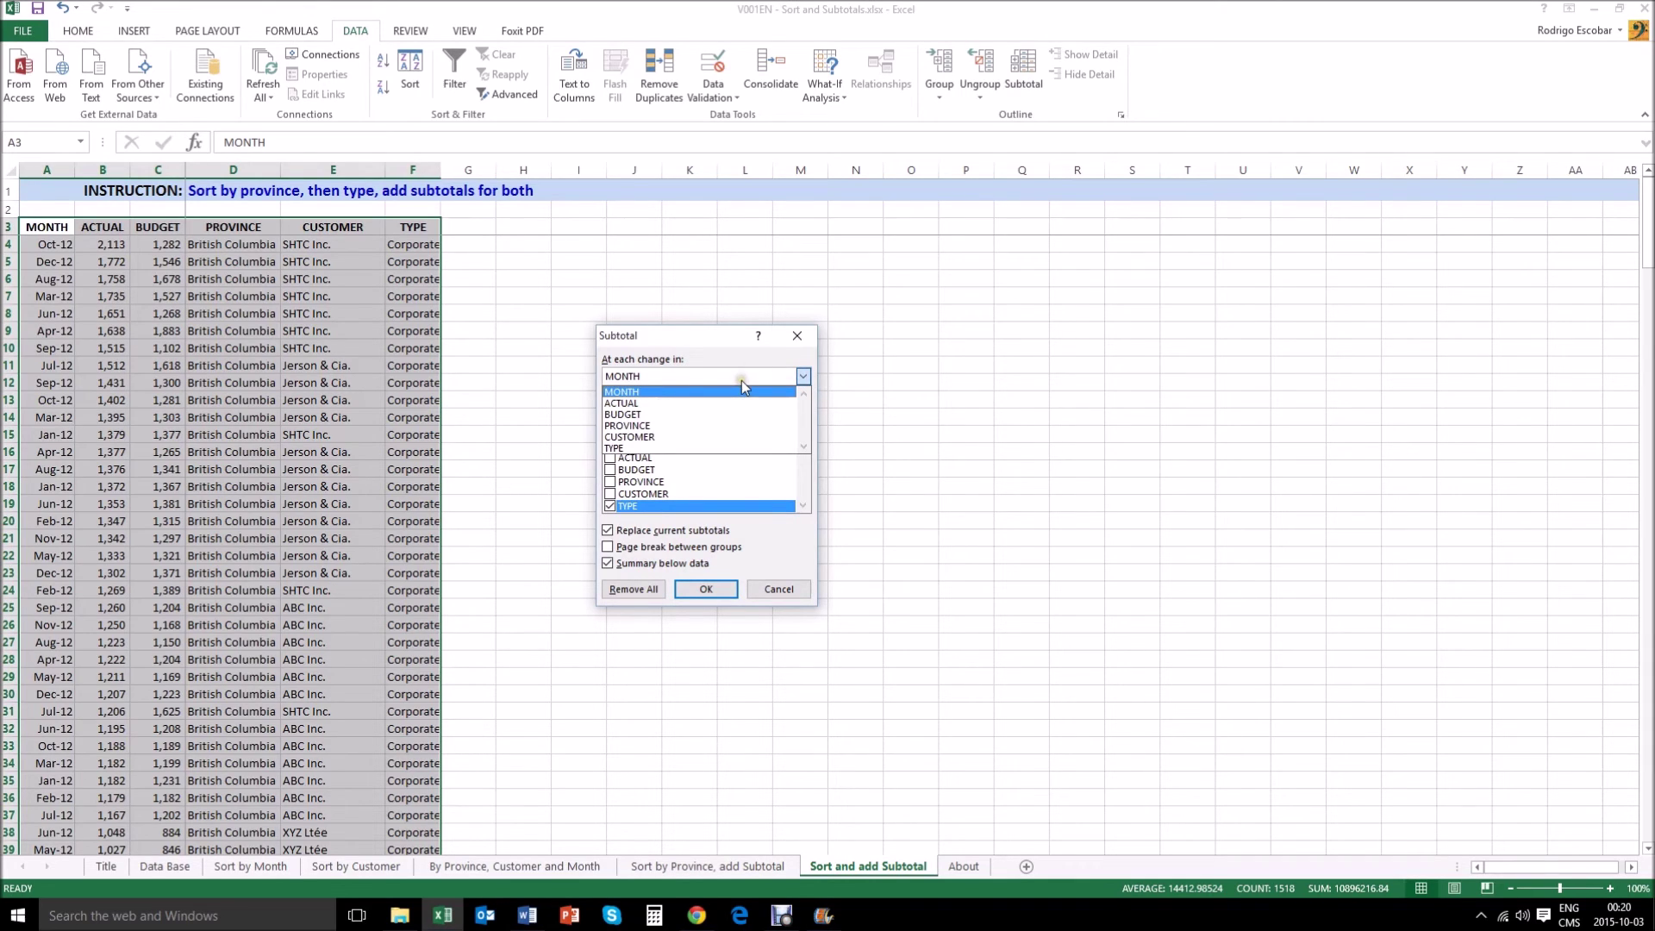
click(657, 426)
click(803, 412)
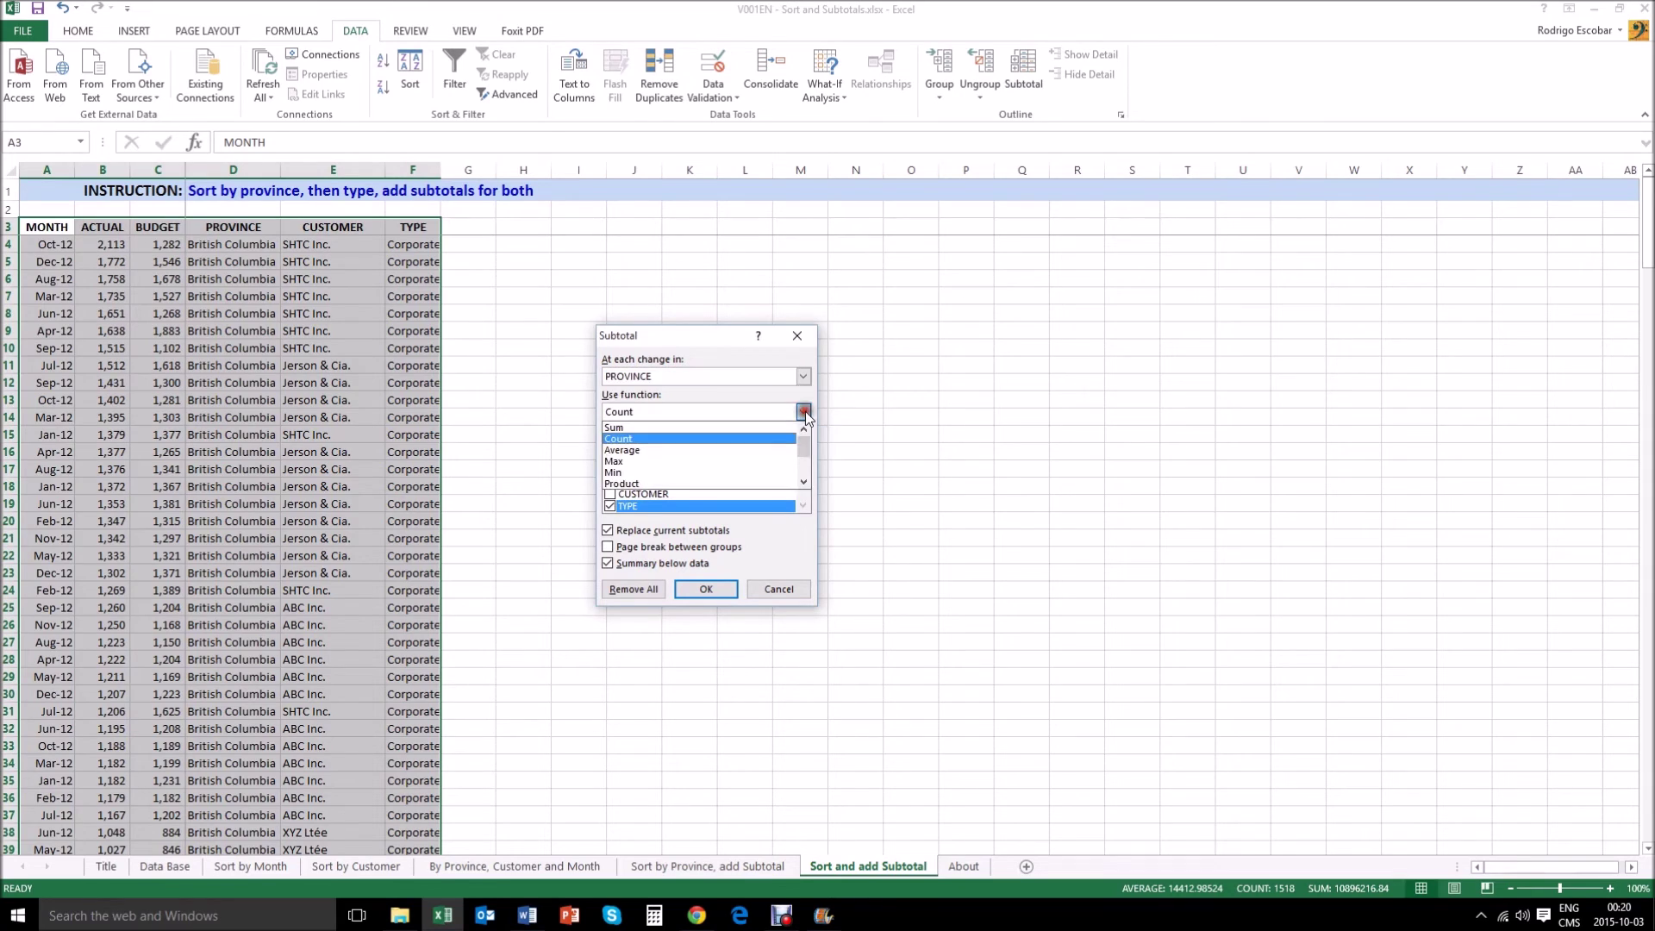
click(648, 429)
click(611, 506)
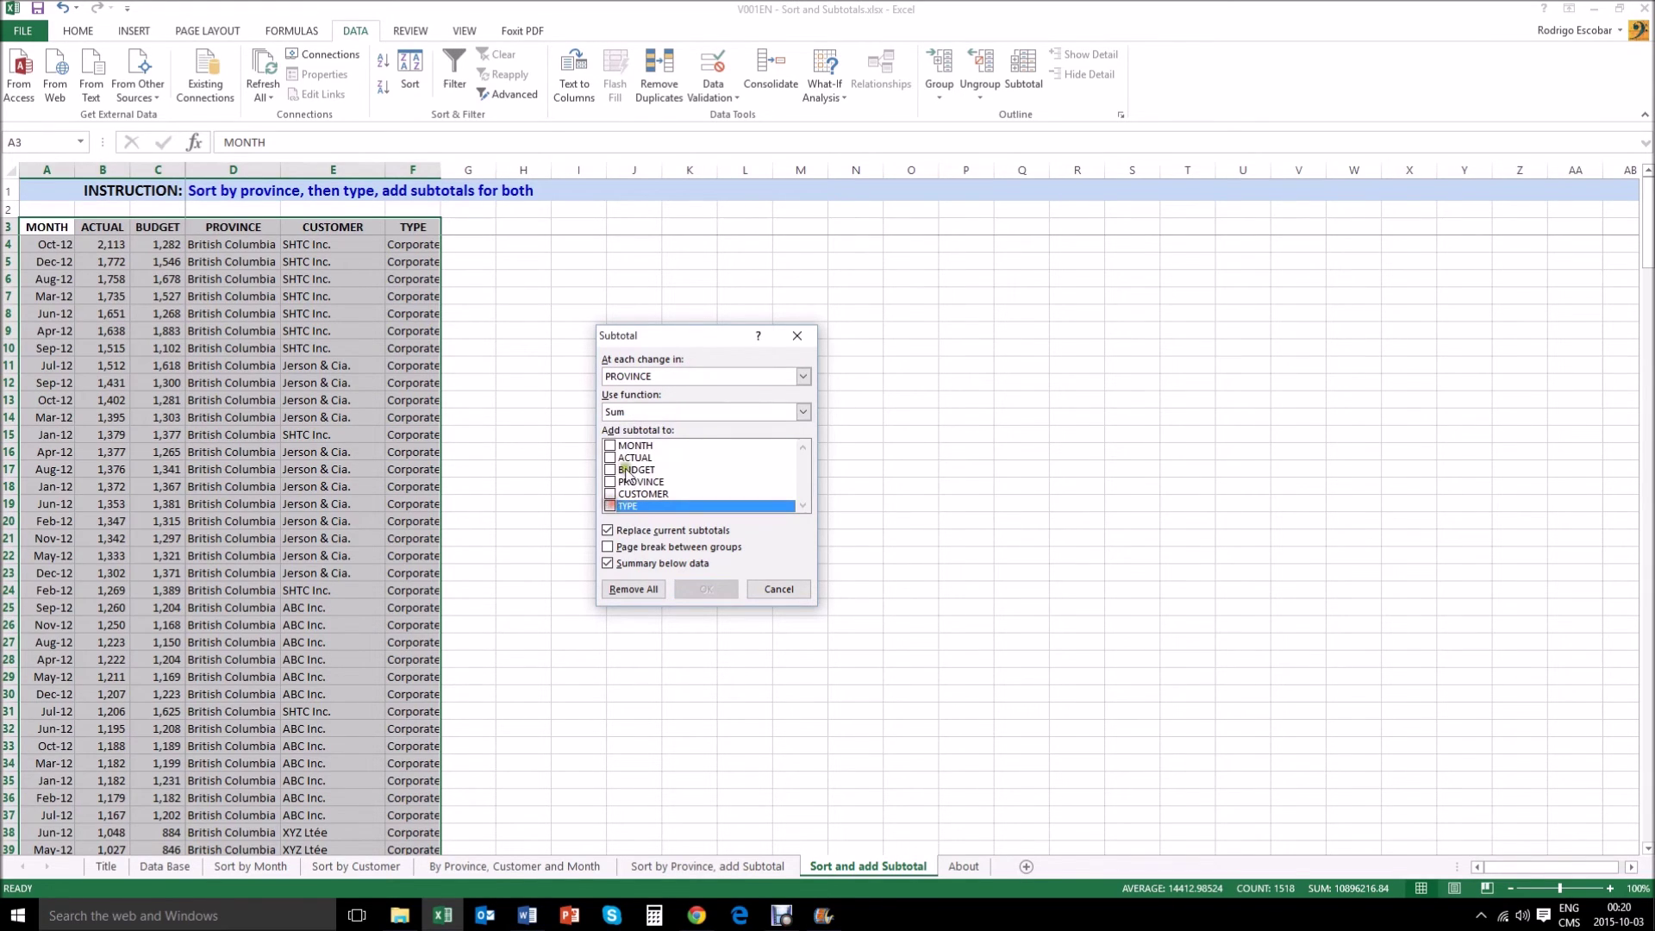
click(610, 458)
click(610, 470)
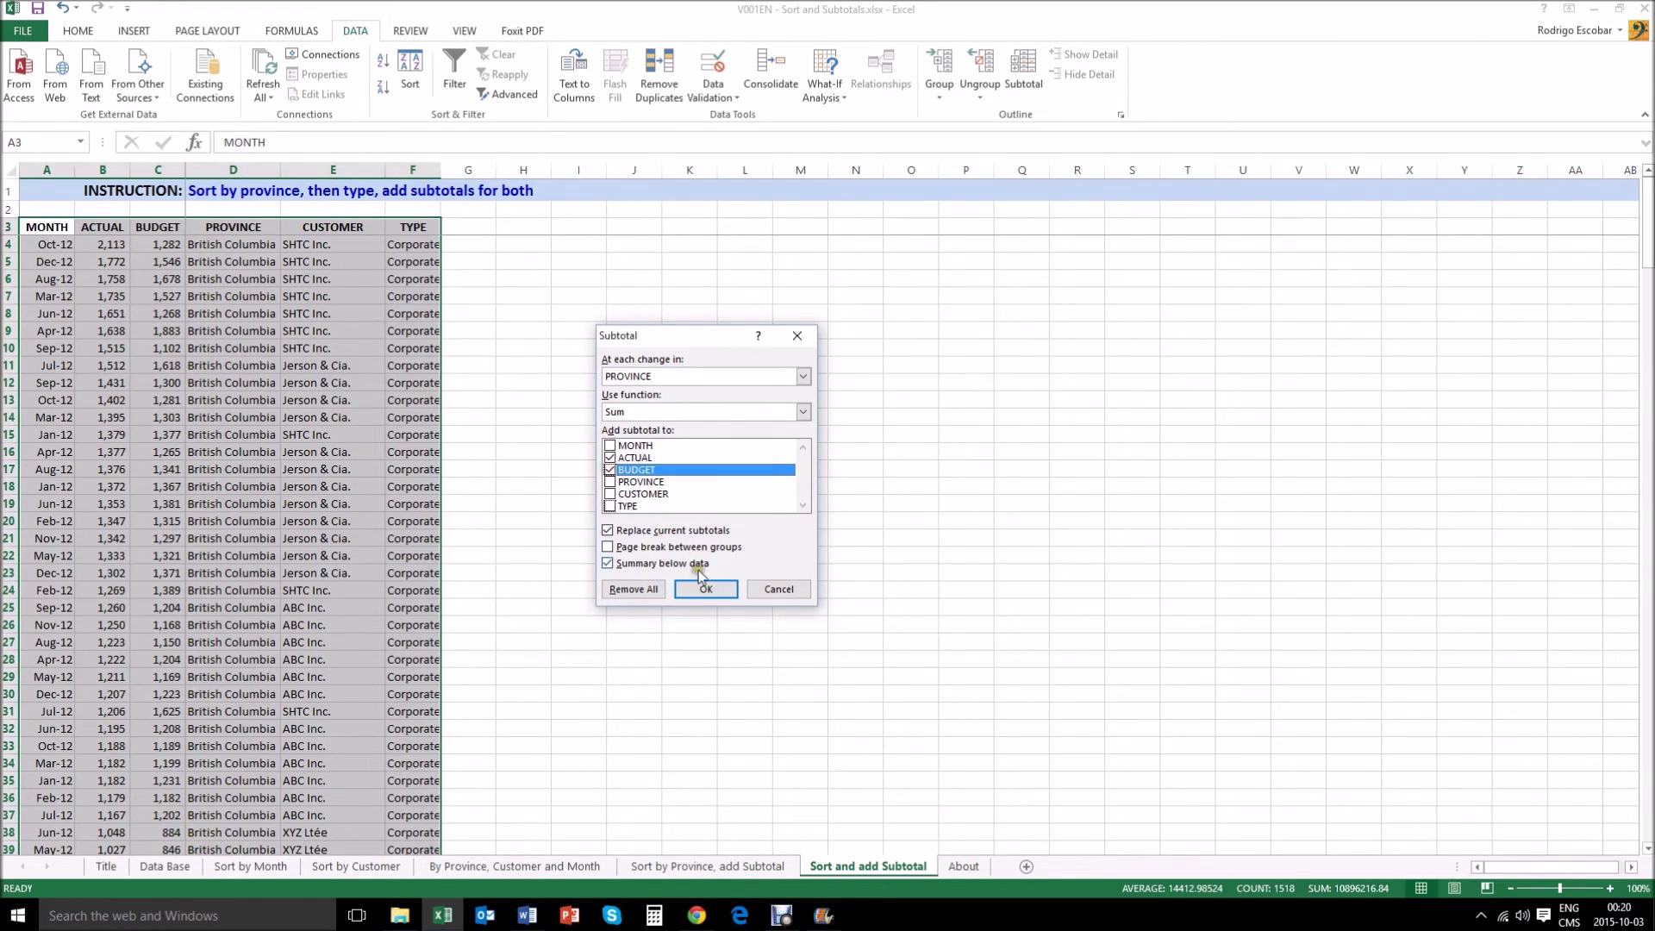
click(701, 586)
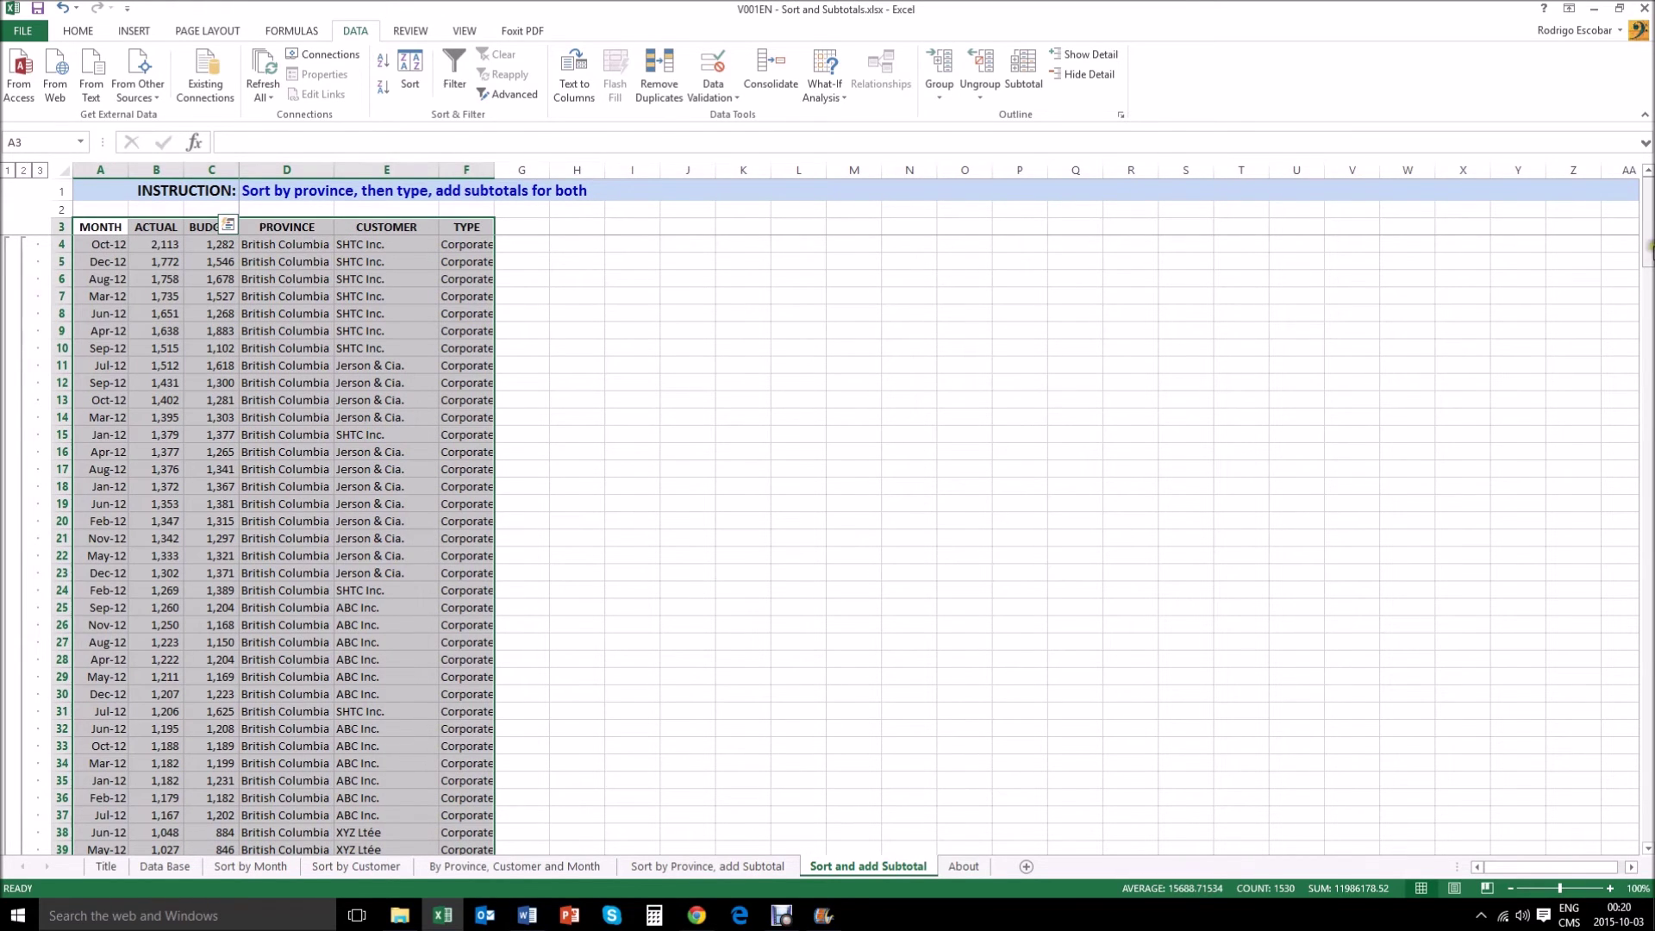
mouse_move(1648, 223)
mouse_down()
mouse_move(1648, 412)
mouse_move(1648, 222)
mouse_up()
Add TYPE-level subtotals with Replace current subtotals unticked, keeping the province totals.
click(1026, 82)
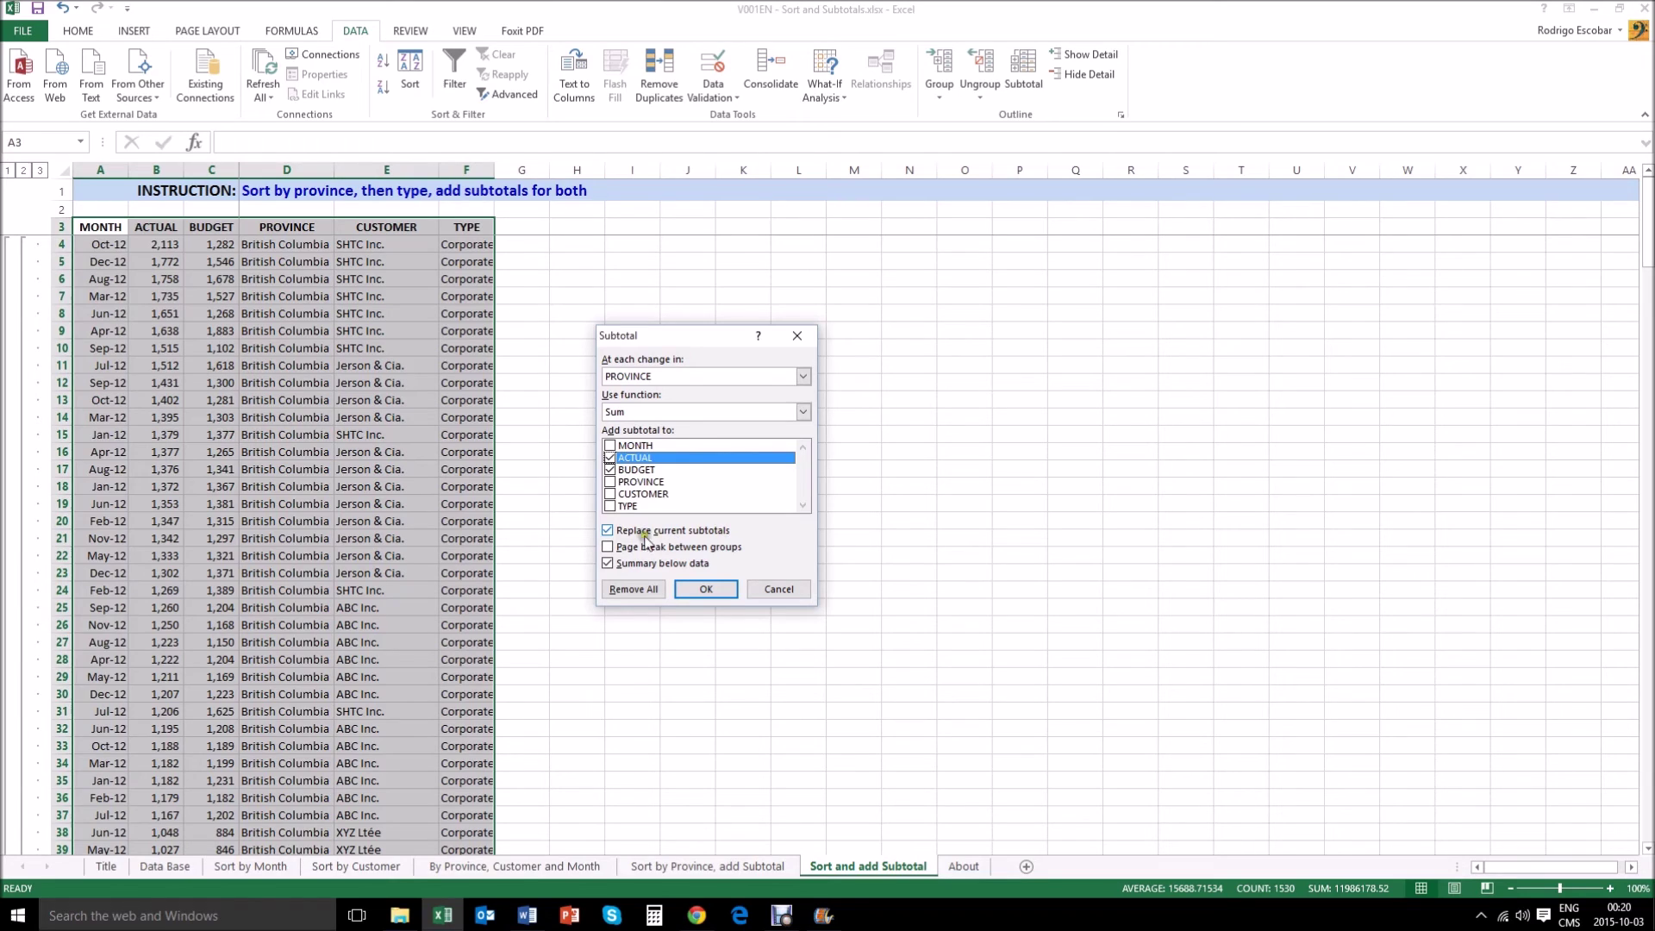
click(608, 531)
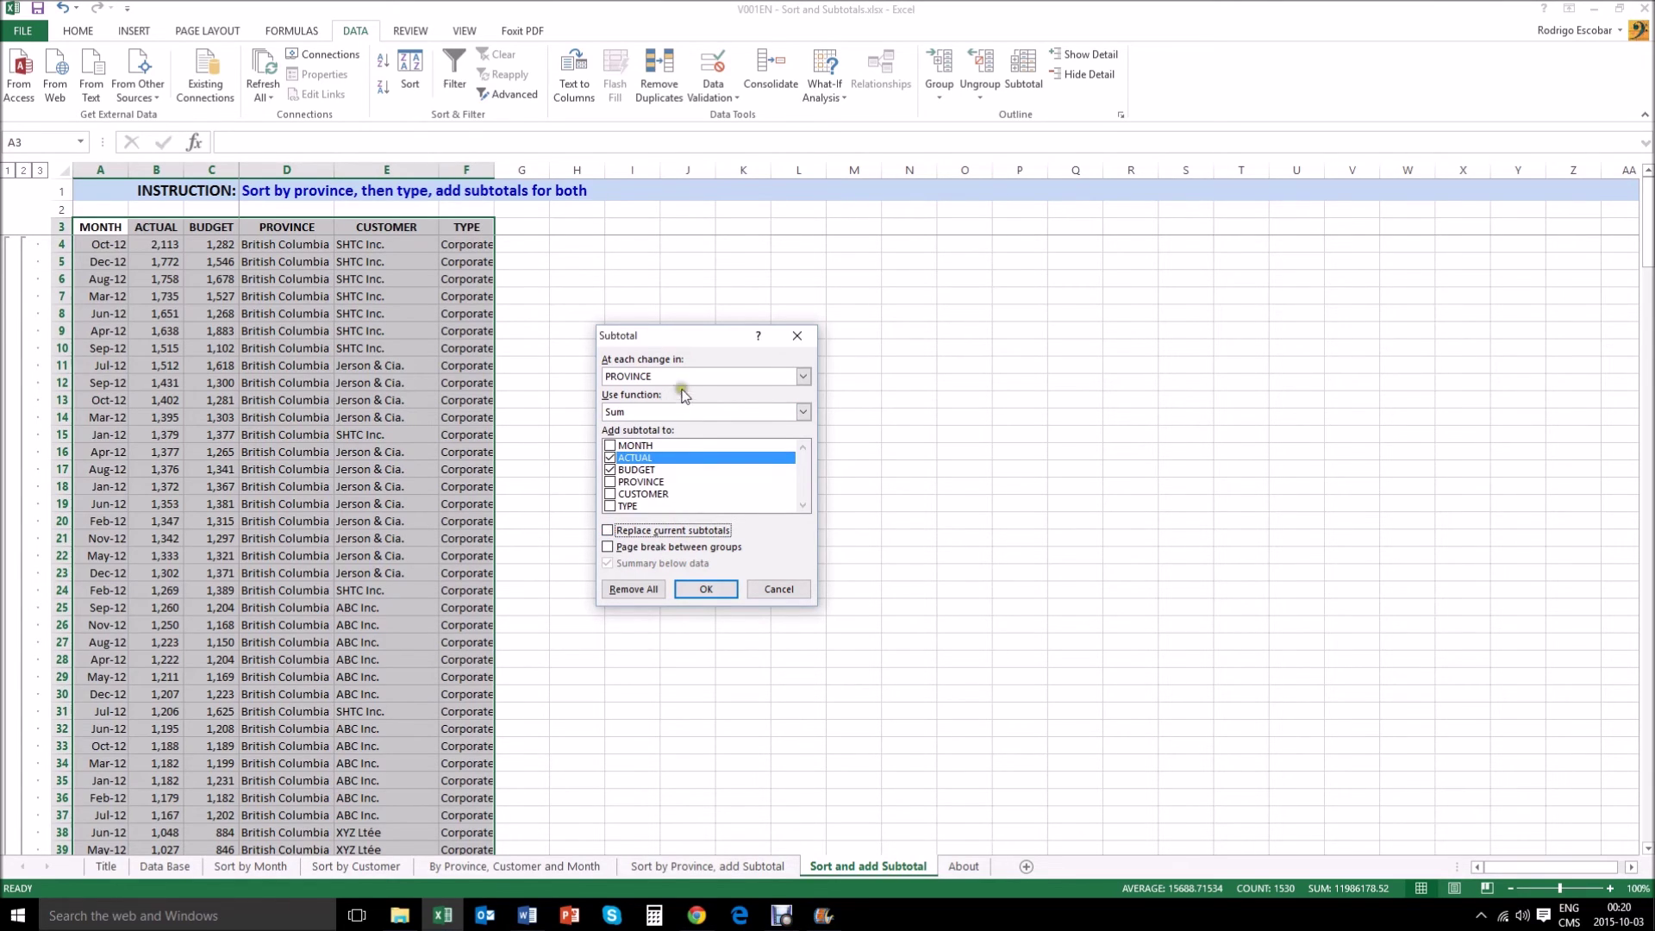
click(803, 377)
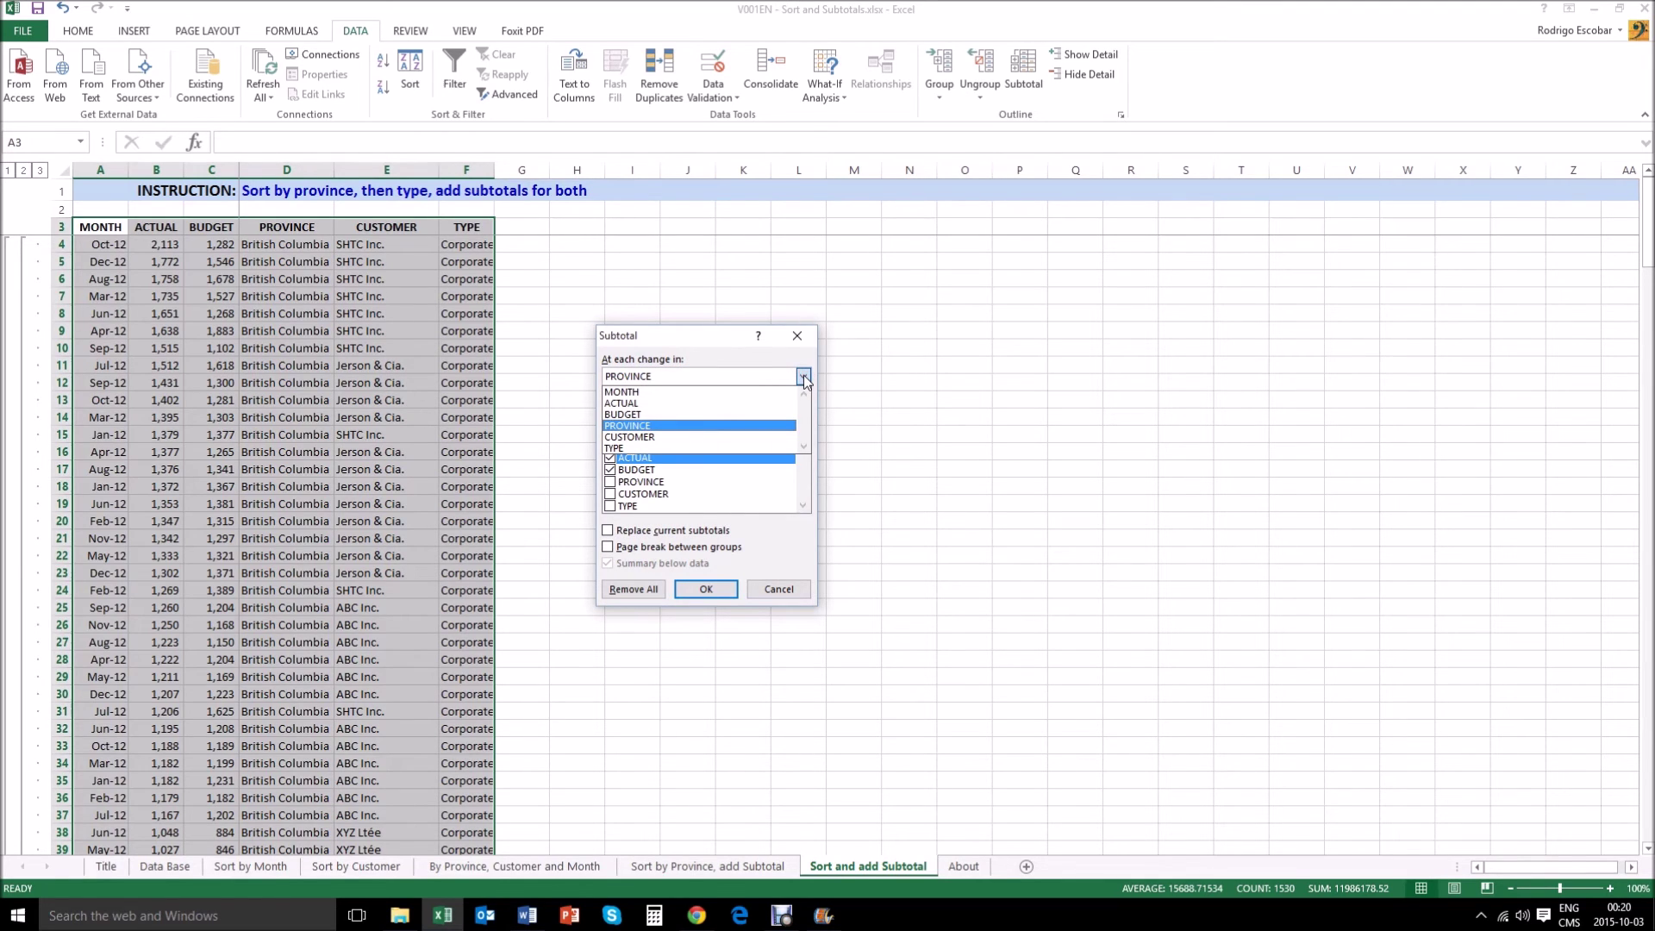
click(625, 449)
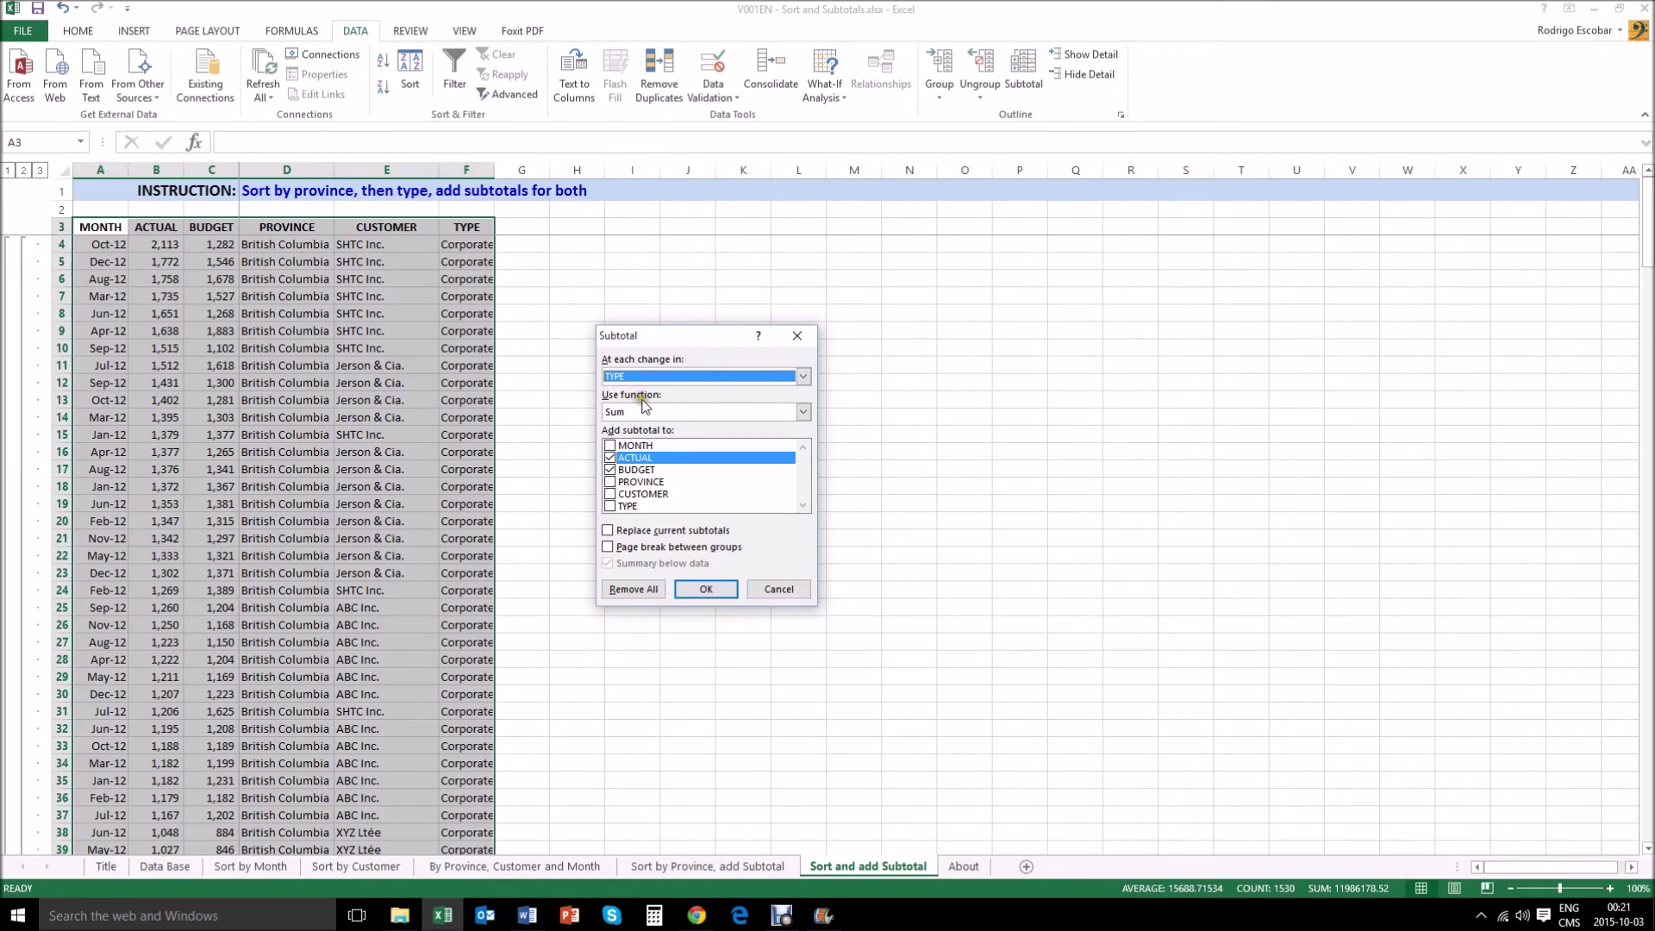
click(729, 588)
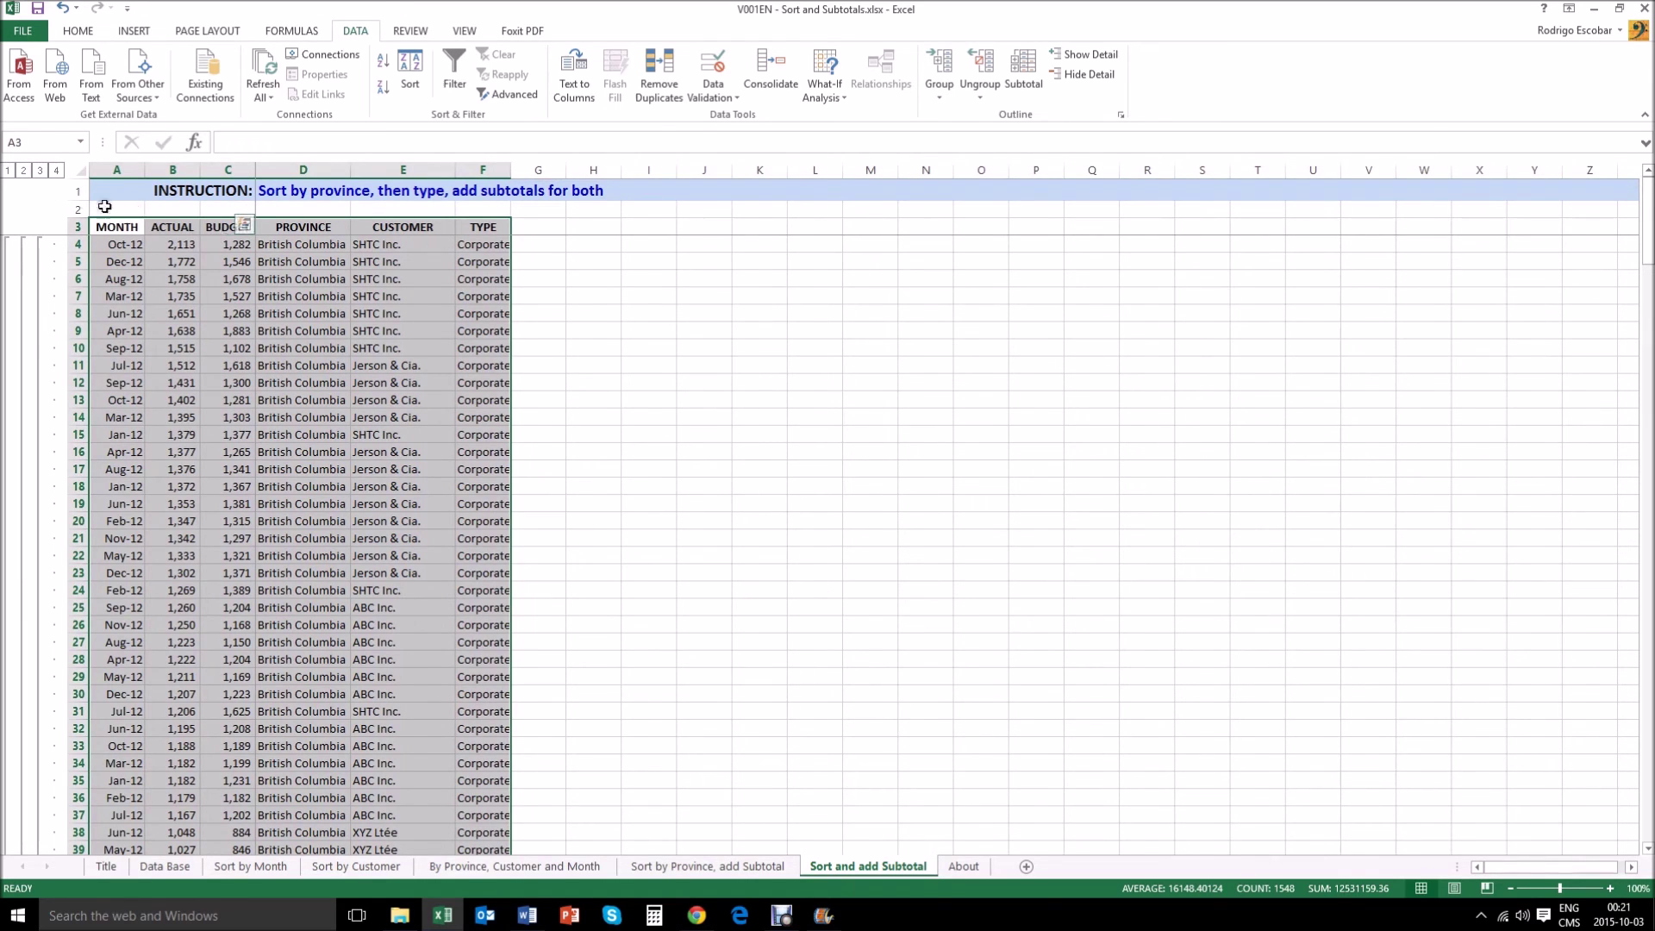
Step through outline levels 1 to 4, from Grand Total to every detail row.
click(7, 170)
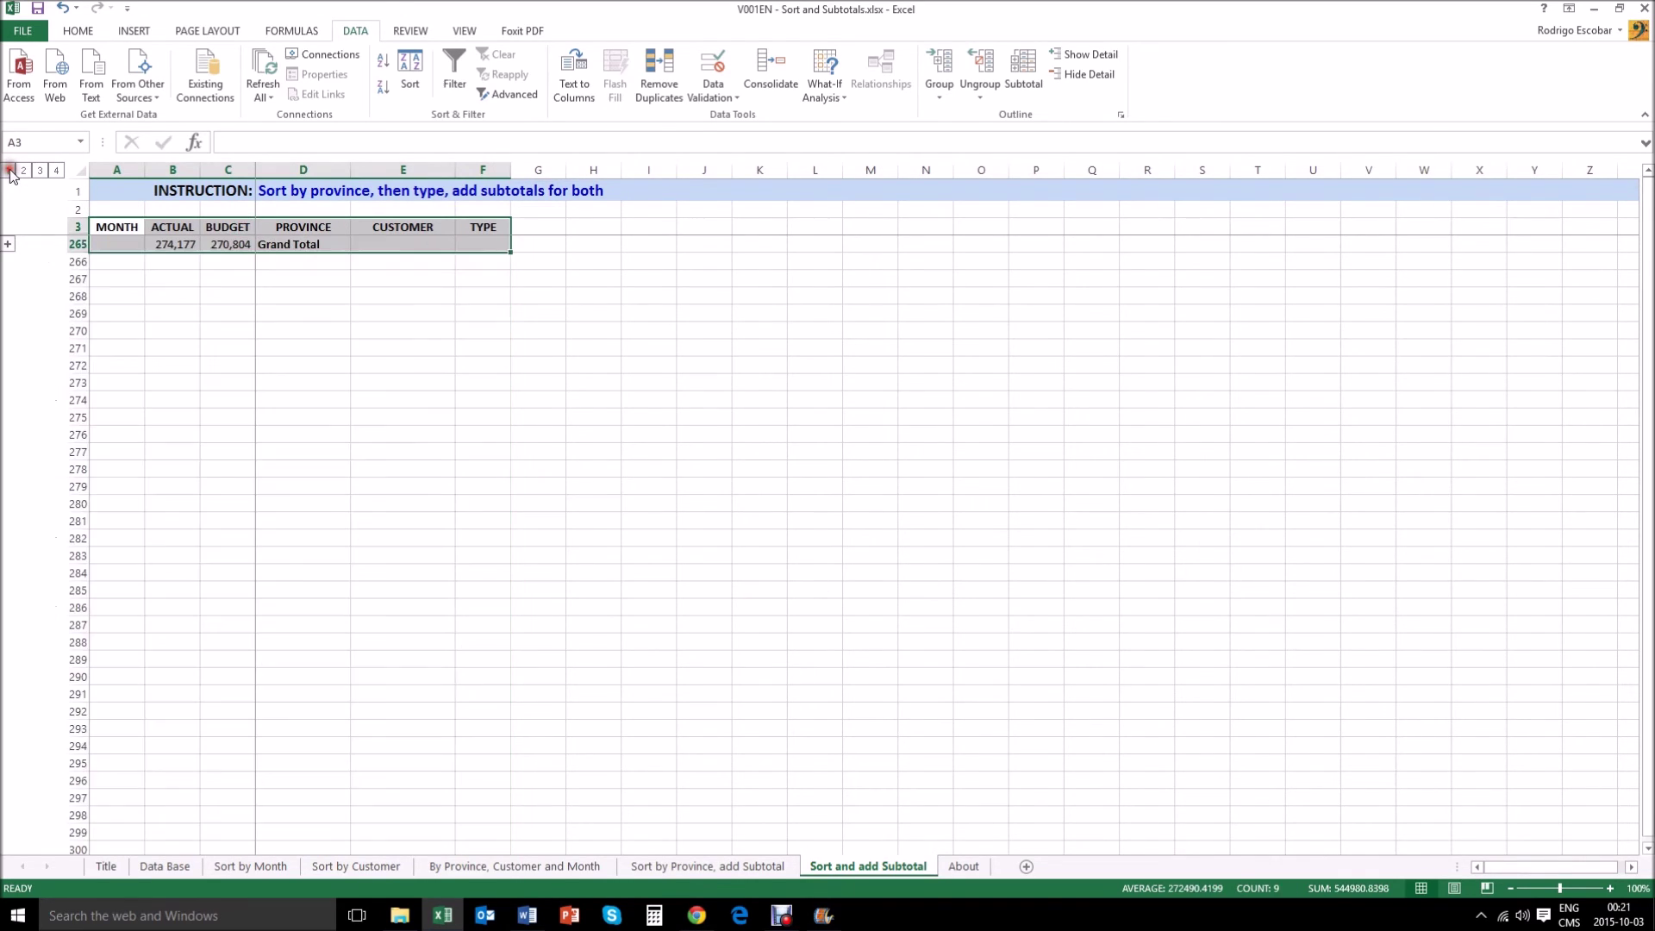
click(122, 244)
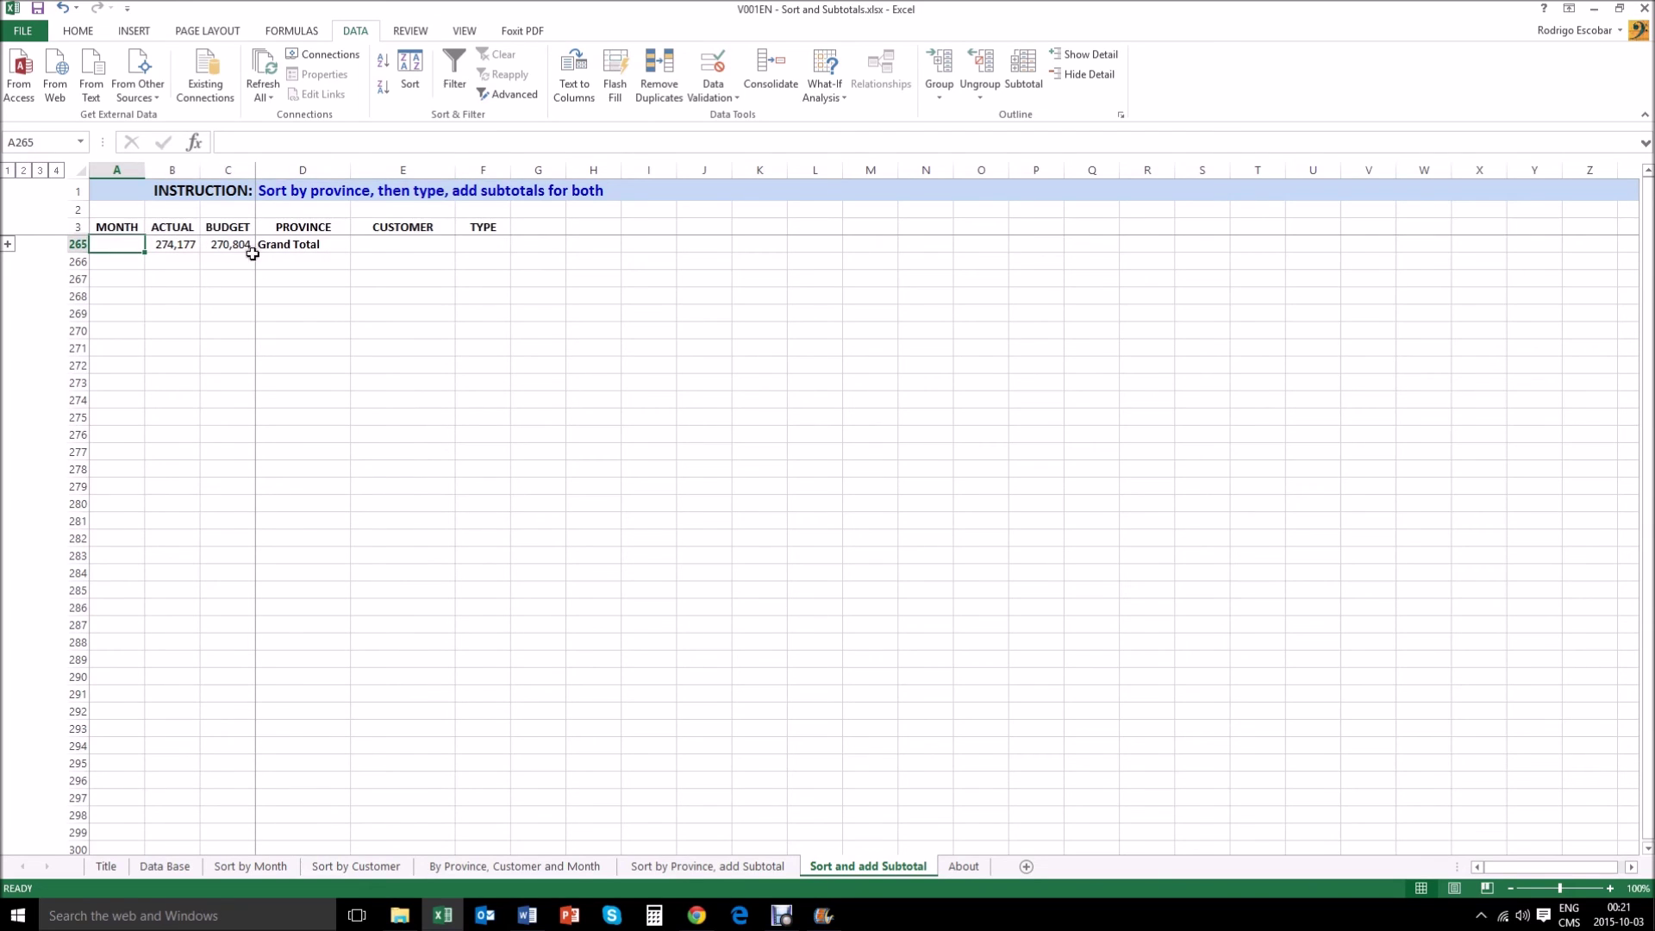
click(24, 170)
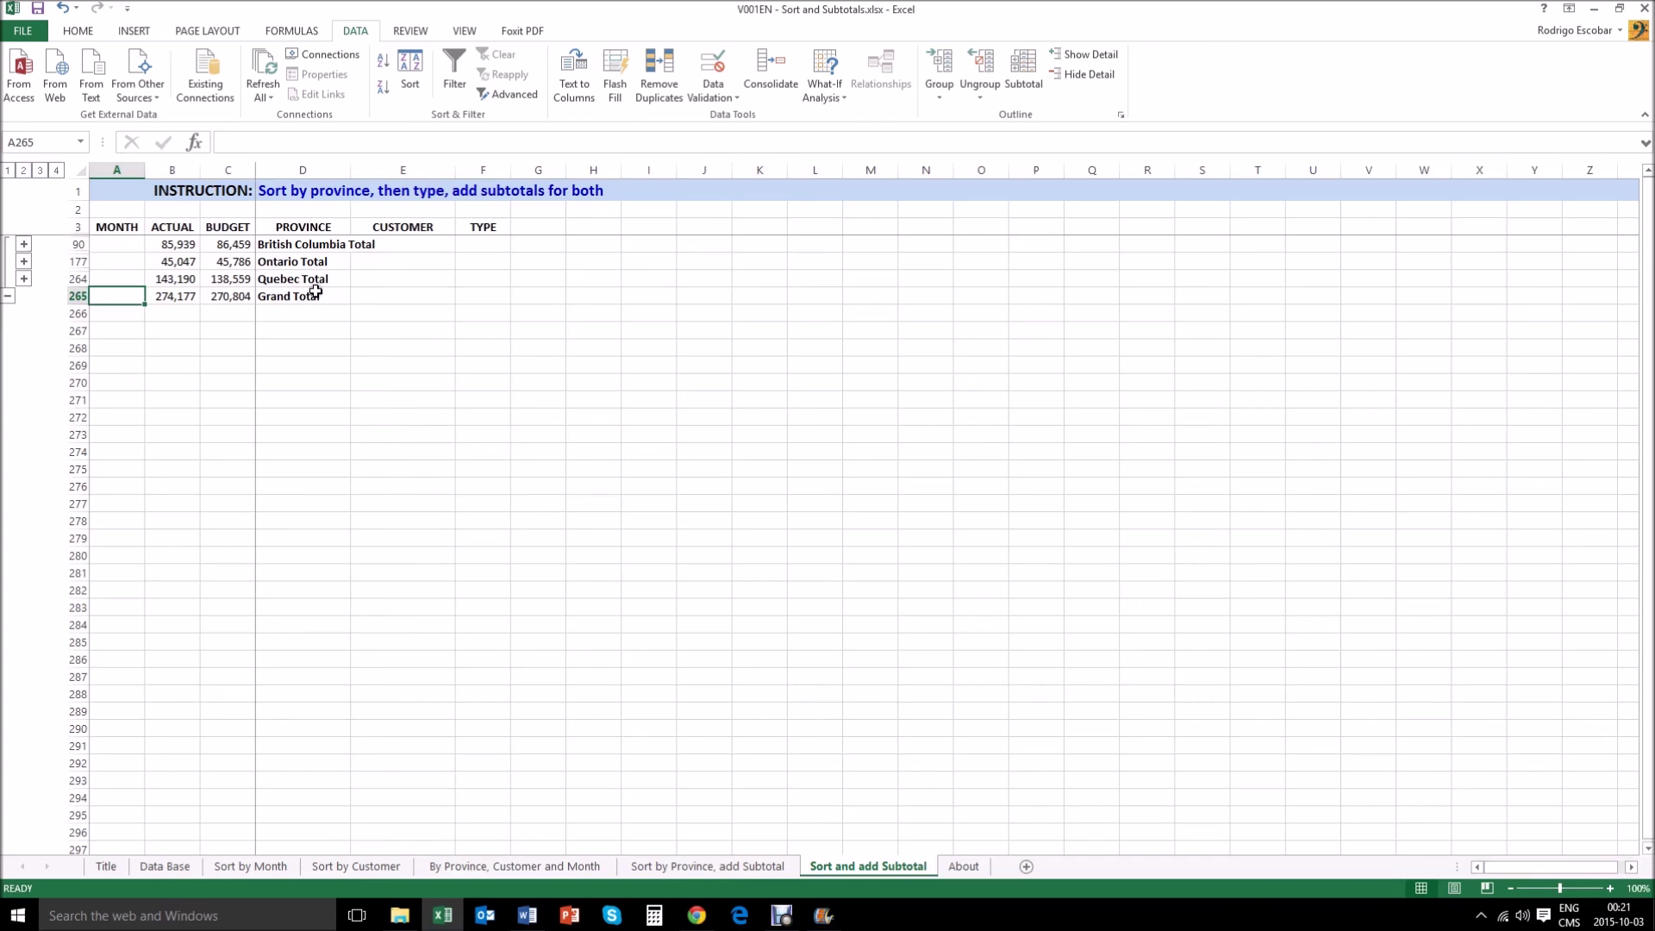
click(41, 171)
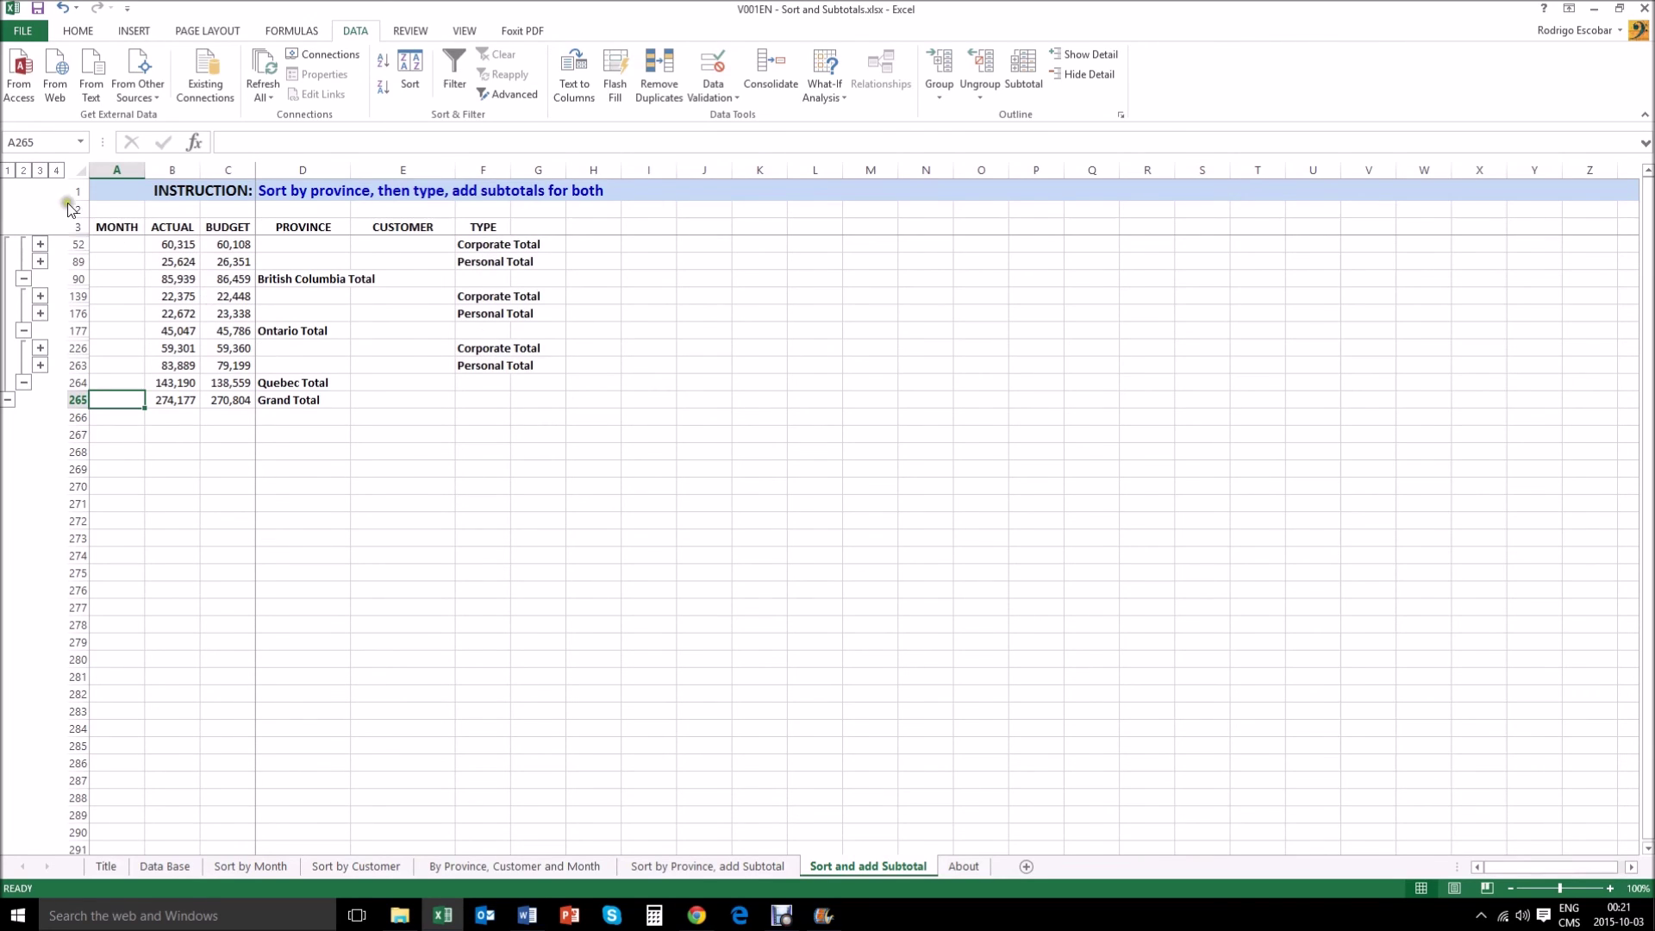
click(57, 170)
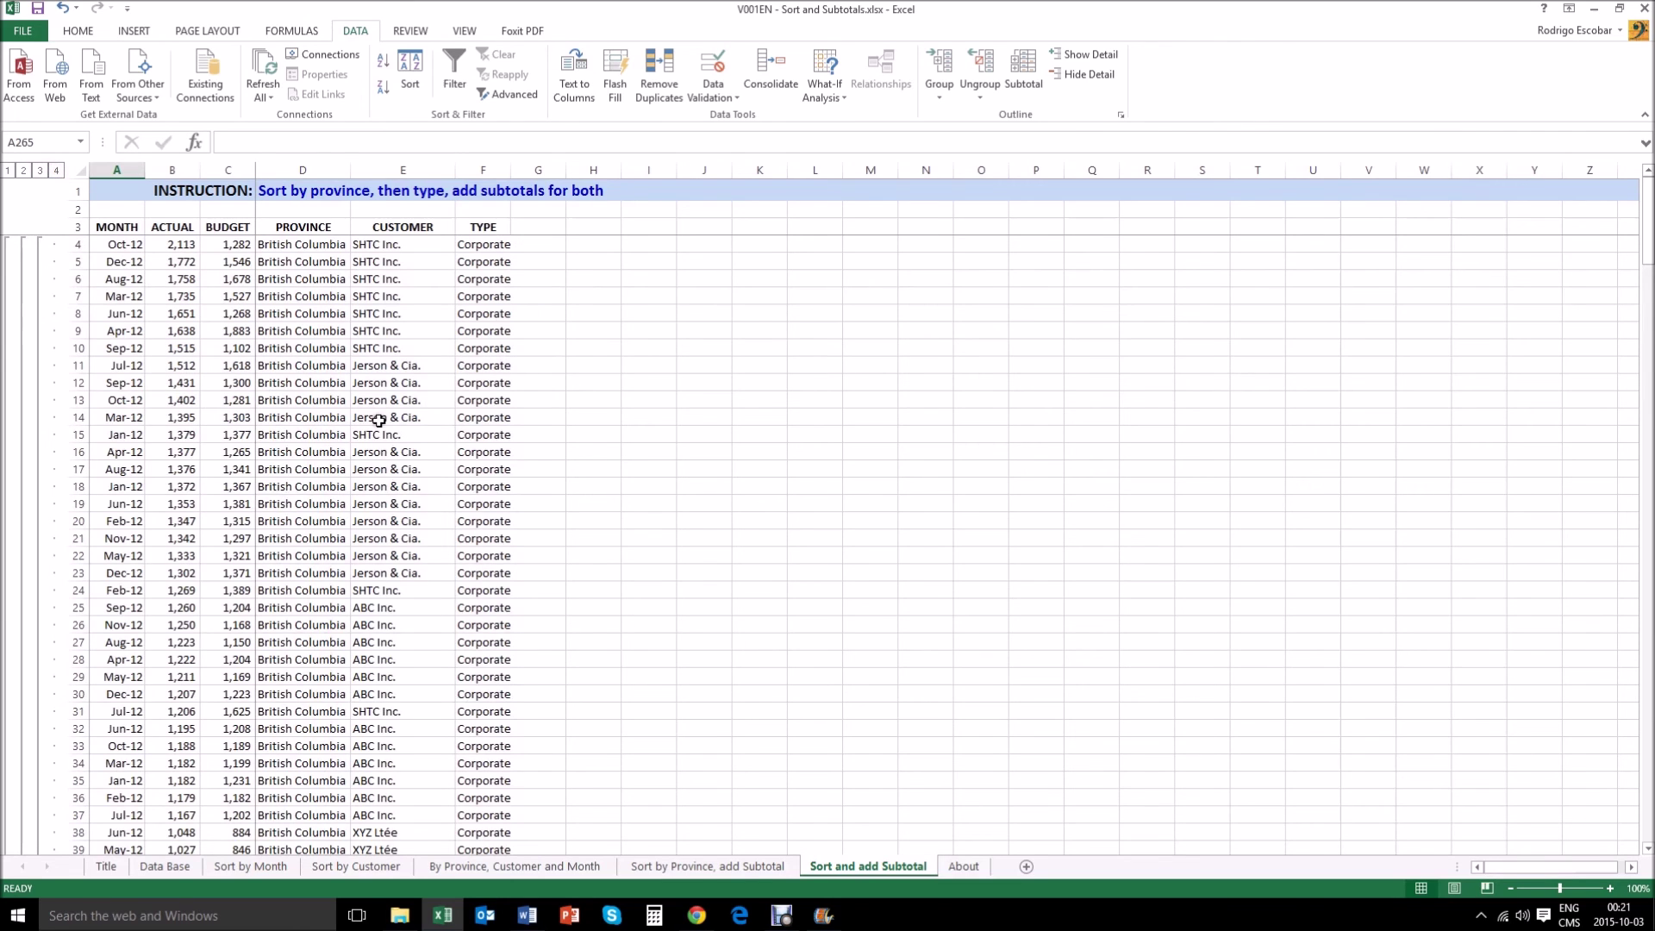
Return to outline level 3 showing province and type totals, then go to the About sheet.
click(76, 191)
click(39, 171)
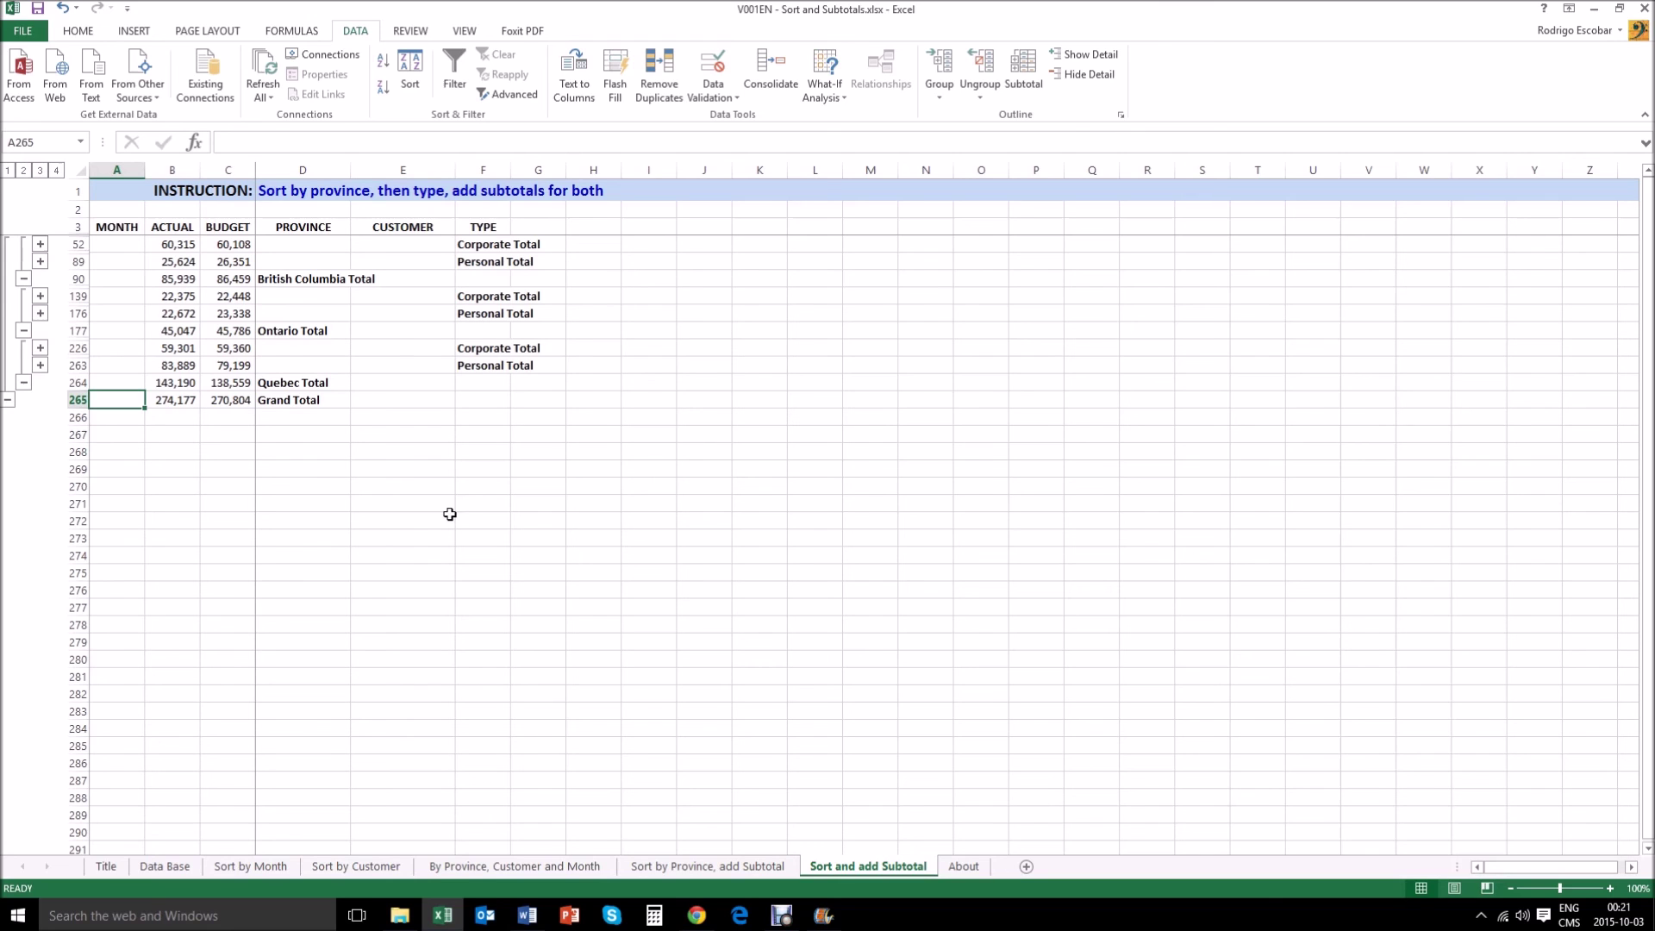
click(962, 867)
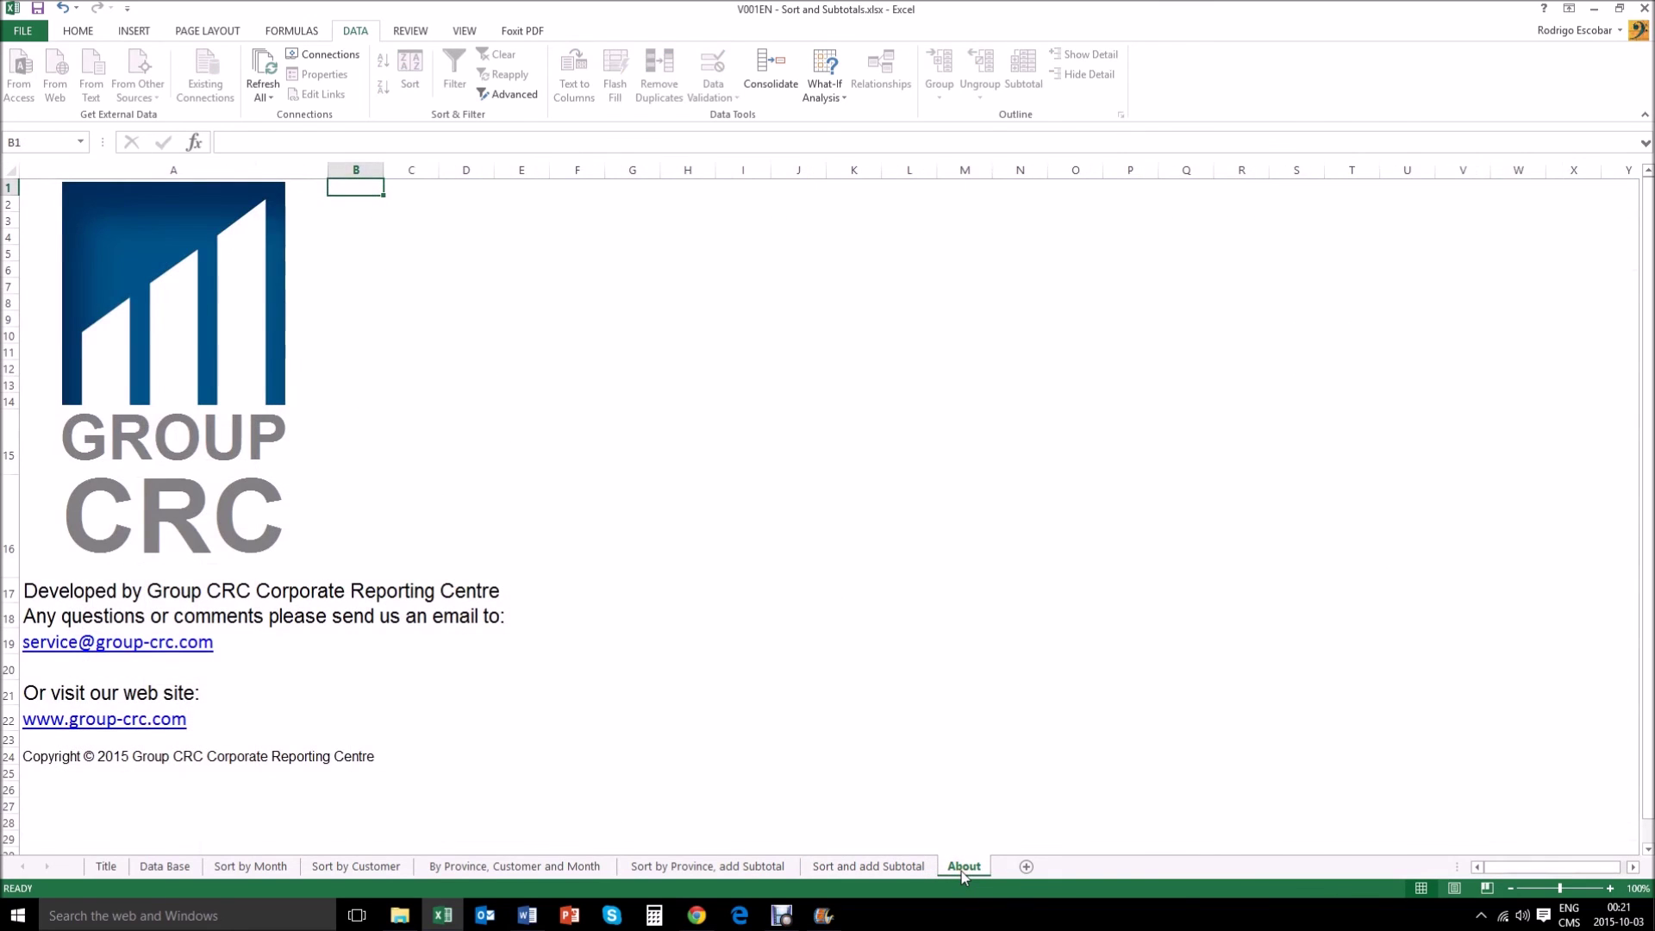